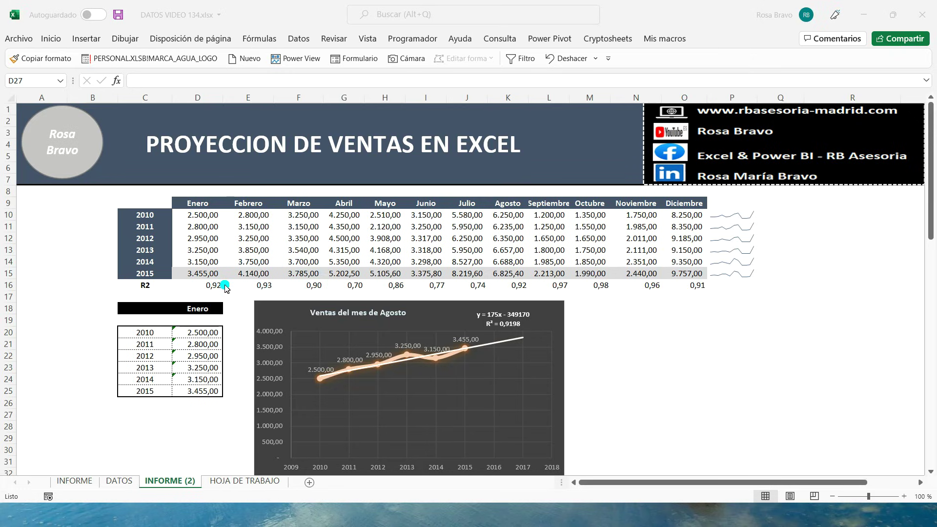
# Switch to the DATOS sheet holding the AÑO, MES and VENTAS sales table.
pyautogui.click(118, 483)
pyautogui.click(120, 482)
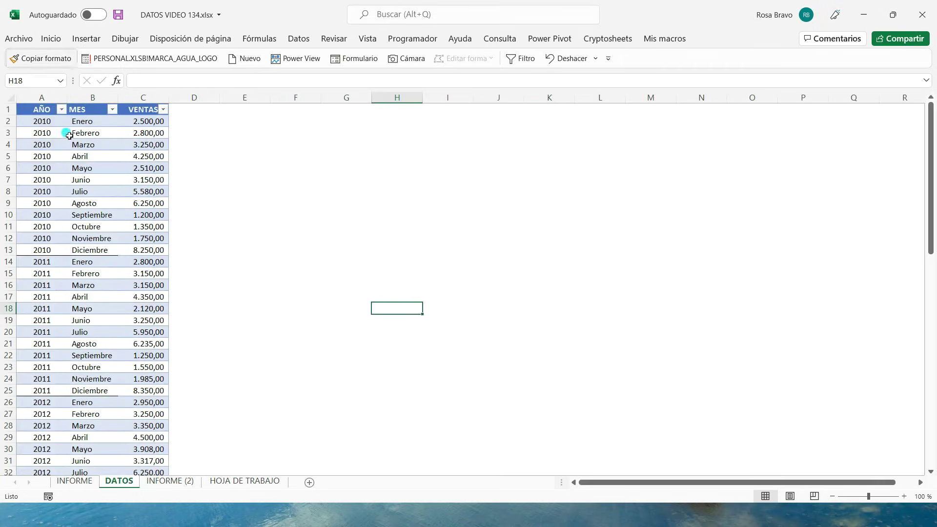
# Select the VENTAS sales values C2:C61 in the DATOS table.
pyautogui.click(61, 109)
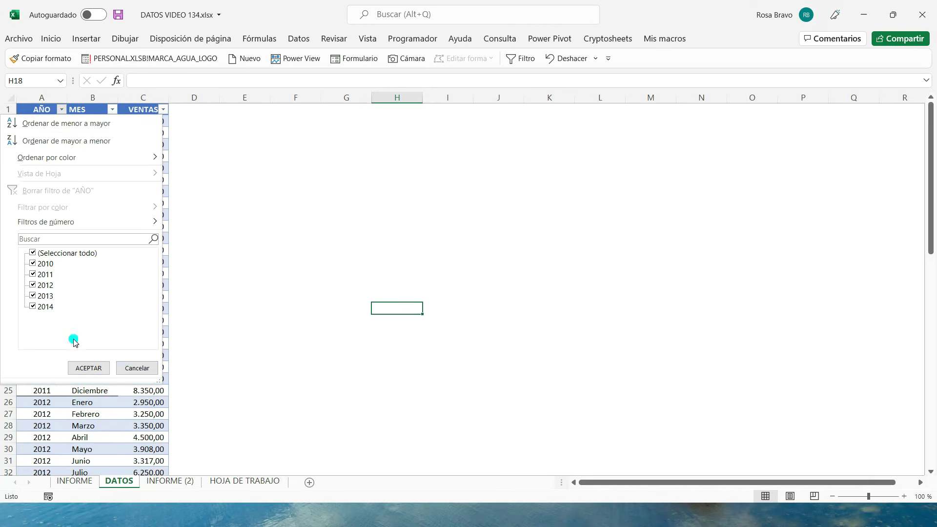
pyautogui.click(71, 370)
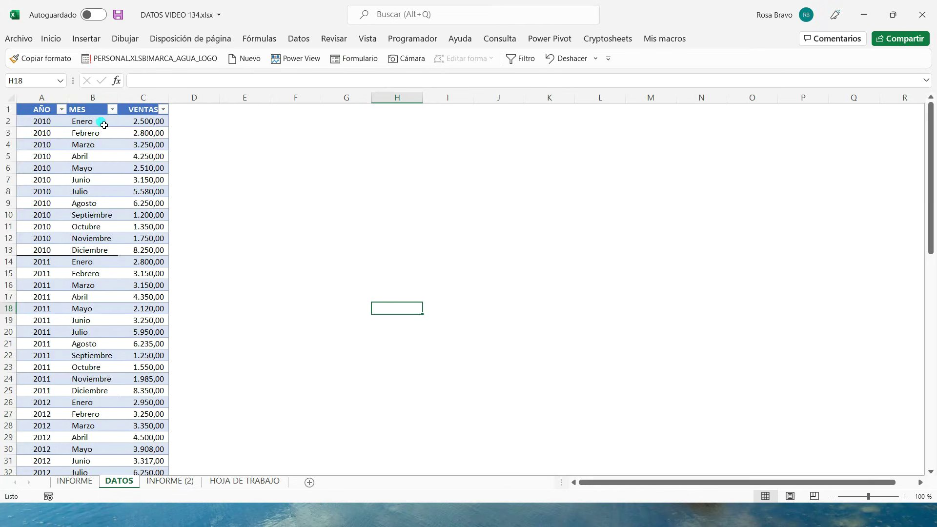
pyautogui.moveTo(97, 122); pyautogui.dragTo(98, 250)
pyautogui.moveTo(140, 121); pyautogui.dragTo(141, 190)
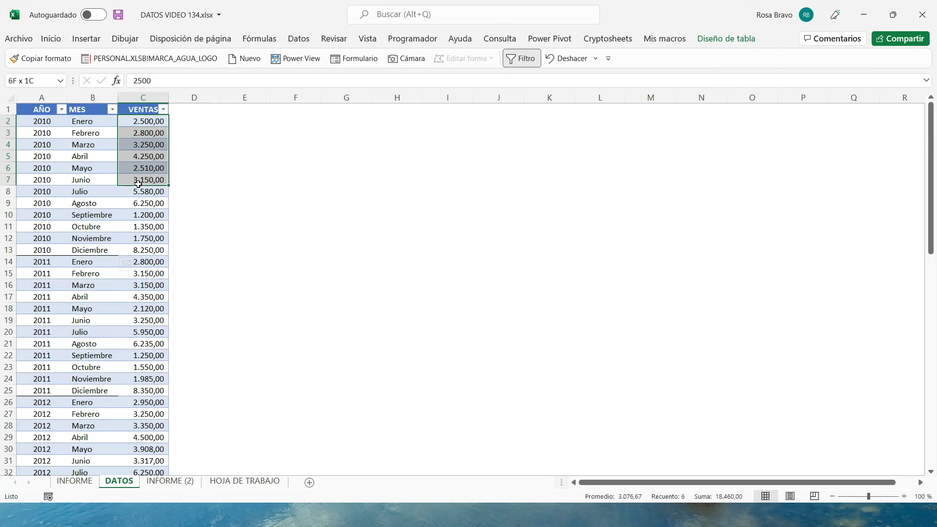
pyautogui.click(139, 121)
pyautogui.scroll(-15, 128, 177)
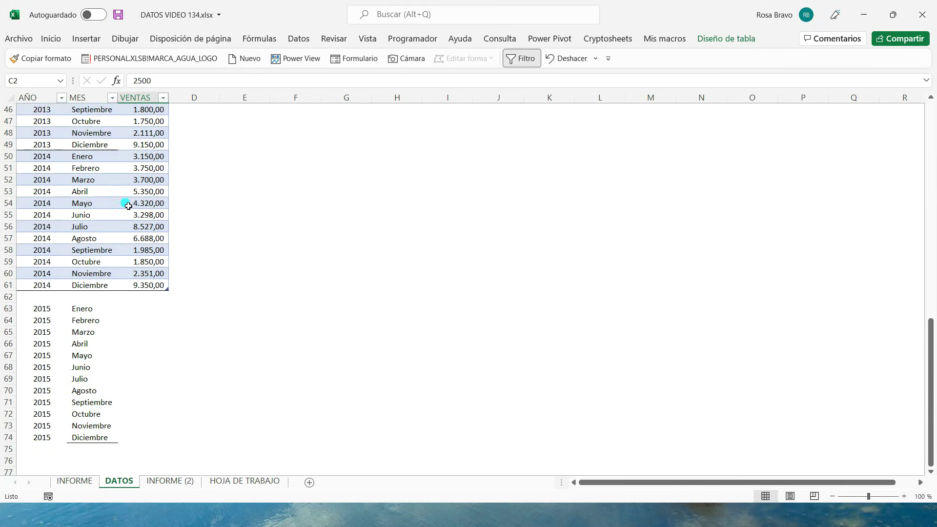
pyautogui.moveTo(128, 177); pyautogui.dragTo(160, 285)
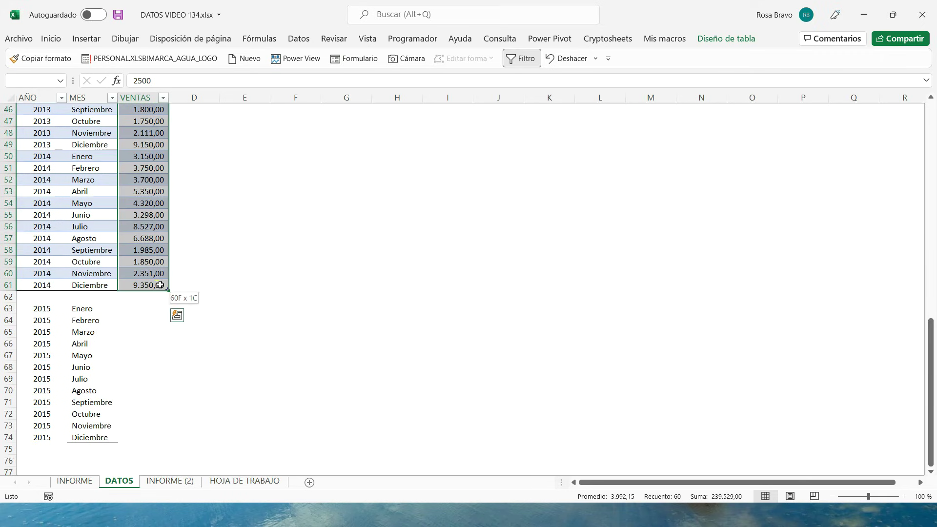
# Insert a 2D line chart of the selected sales values.
pyautogui.click(87, 38)
pyautogui.click(313, 73)
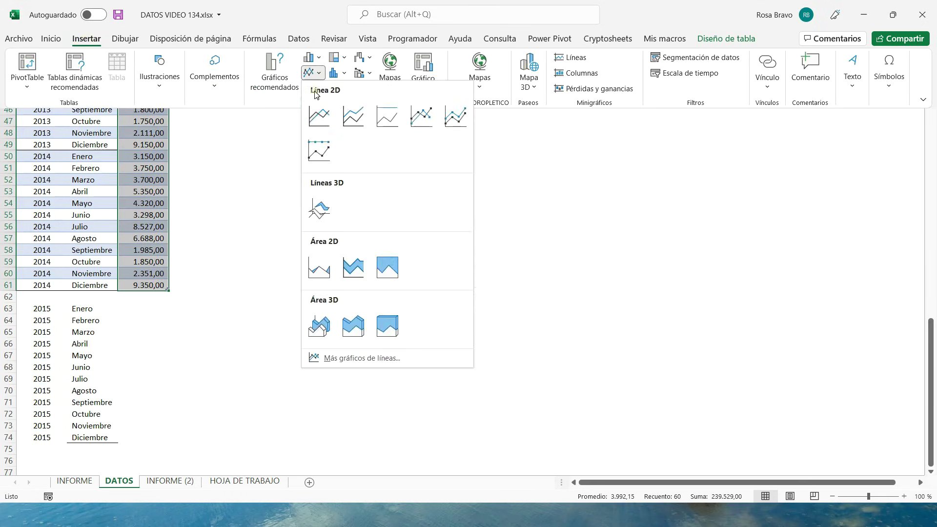
pyautogui.click(320, 115)
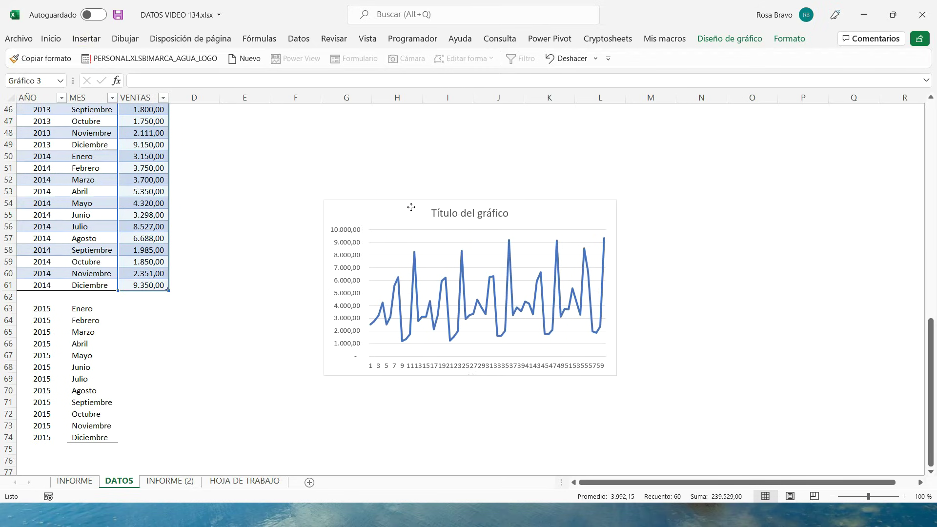
# Move the chart up next to the table and stretch it wider to the right.
pyautogui.moveTo(392, 227); pyautogui.dragTo(320, 148)
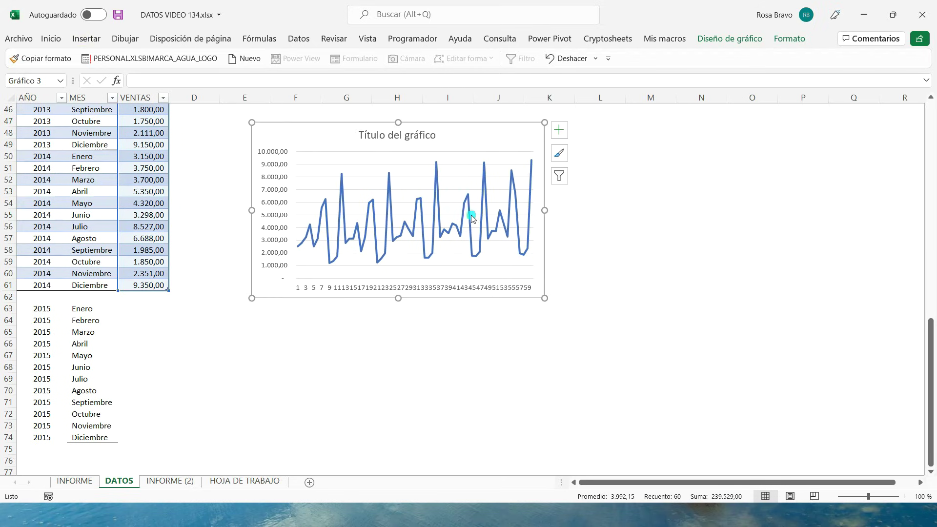
pyautogui.moveTo(545, 211); pyautogui.dragTo(739, 204)
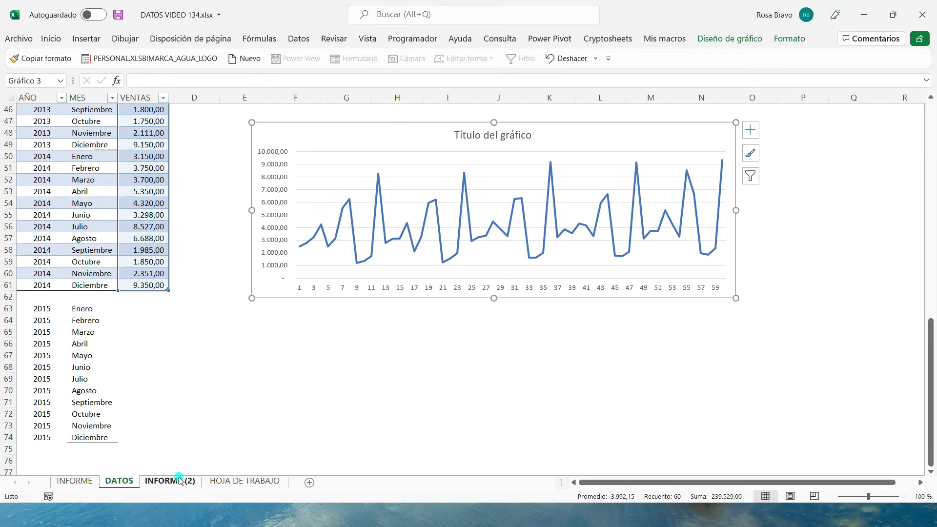
# Return to the top of the table and check the AÑO, MES and VENTAS headers.
pyautogui.scroll(10, 191, 323)
pyautogui.scroll(5, 192, 323)
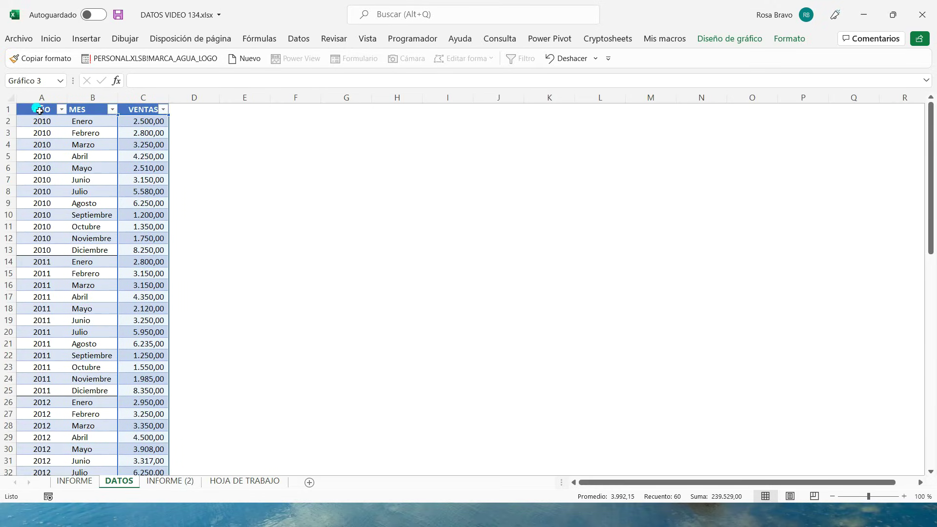
pyautogui.click(39, 111)
pyautogui.click(89, 111)
pyautogui.click(142, 111)
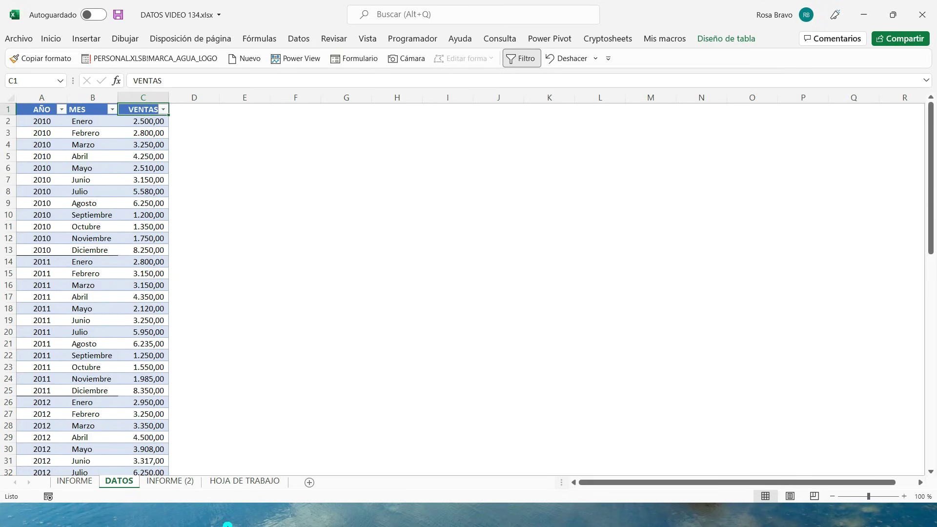
# Glance at the other sheets, then copy the 2010 sales values C2:C13 from DATOS.
pyautogui.click(226, 483)
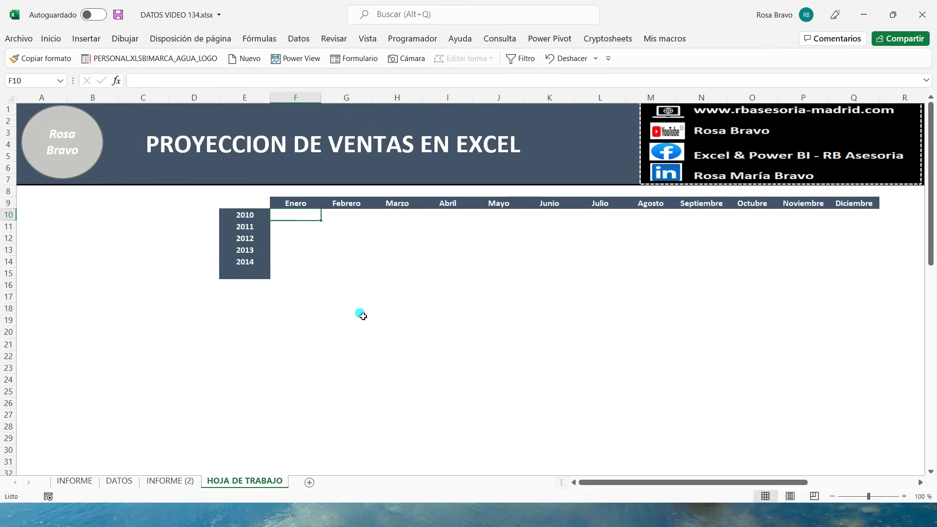
pyautogui.click(169, 481)
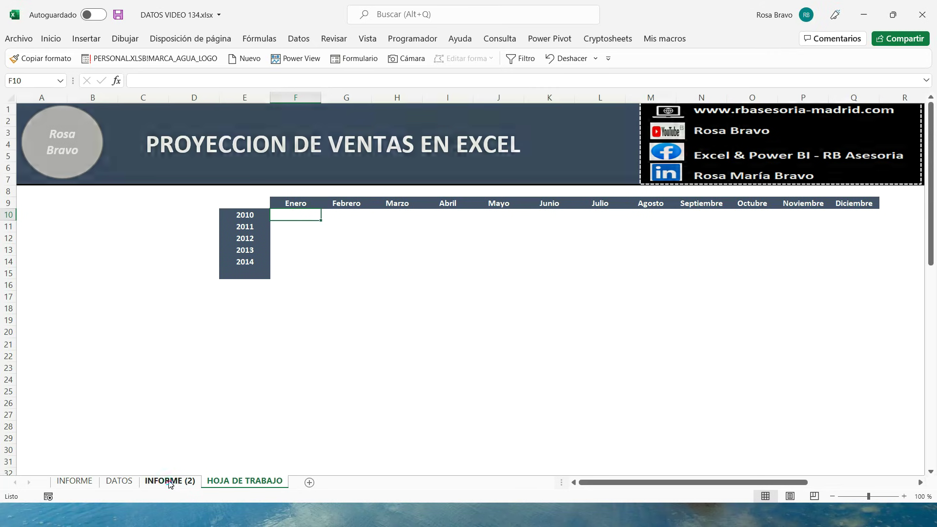
pyautogui.click(119, 482)
pyautogui.click(147, 137)
pyautogui.moveTo(150, 124); pyautogui.dragTo(146, 254)
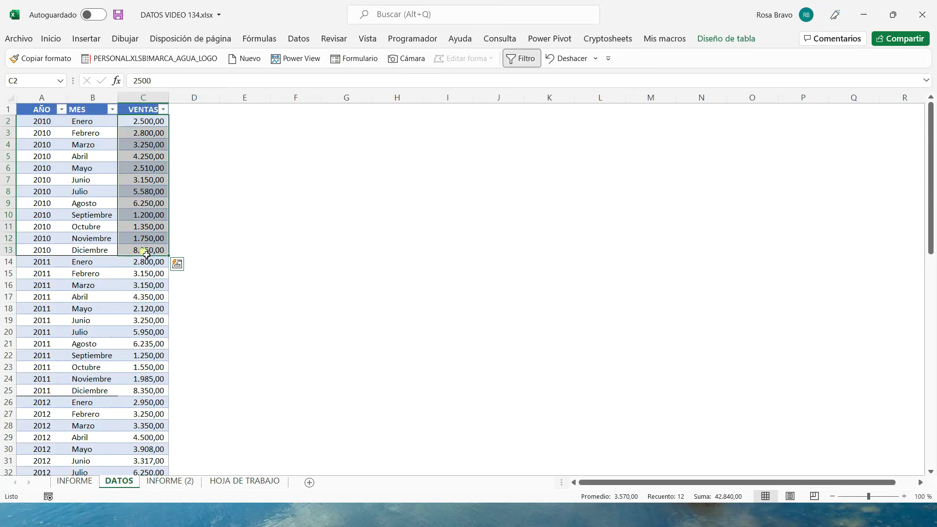
pyautogui.hotkey('ctrl', 'c')
# Paste the 2010 sales transposed into row 10 of HOJA DE TRABAJO, starting at F10.
pyautogui.click(244, 482)
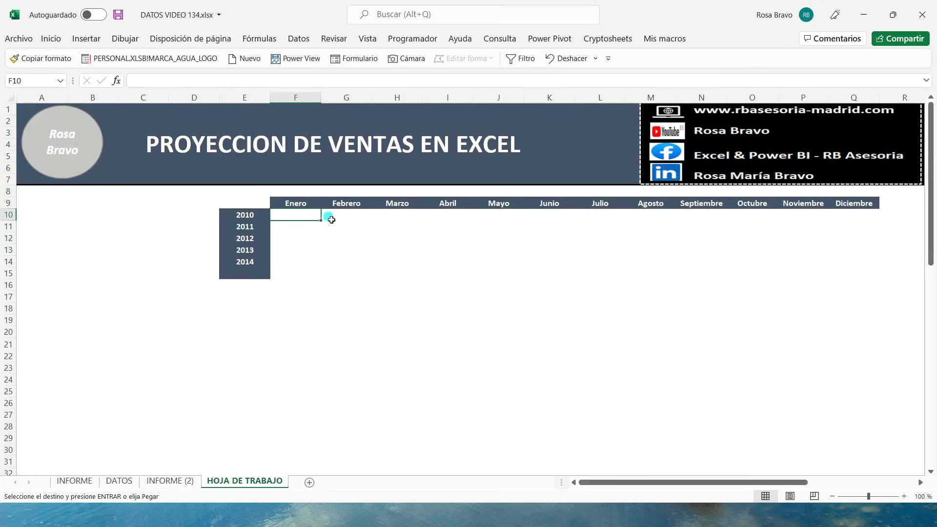
pyautogui.rightClick(312, 219)
pyautogui.moveTo(373, 255)
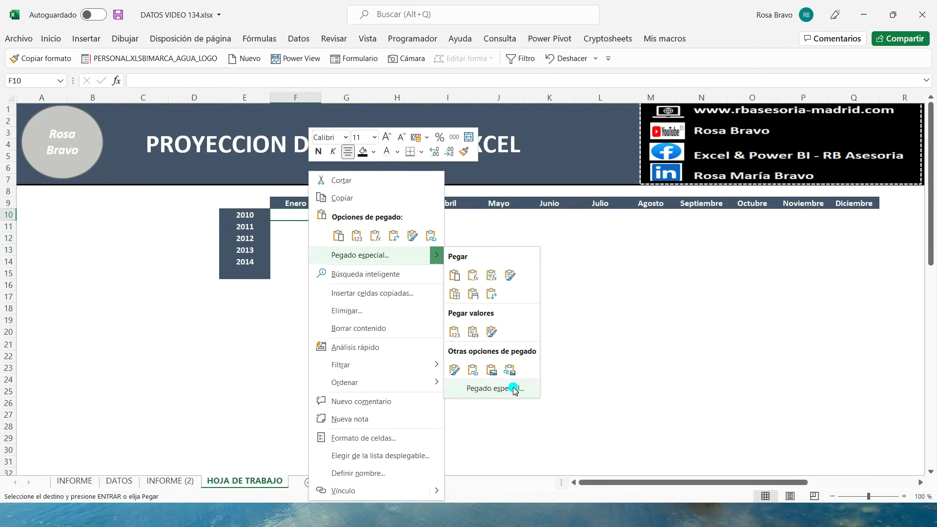
pyautogui.click(506, 389)
pyautogui.click(525, 469)
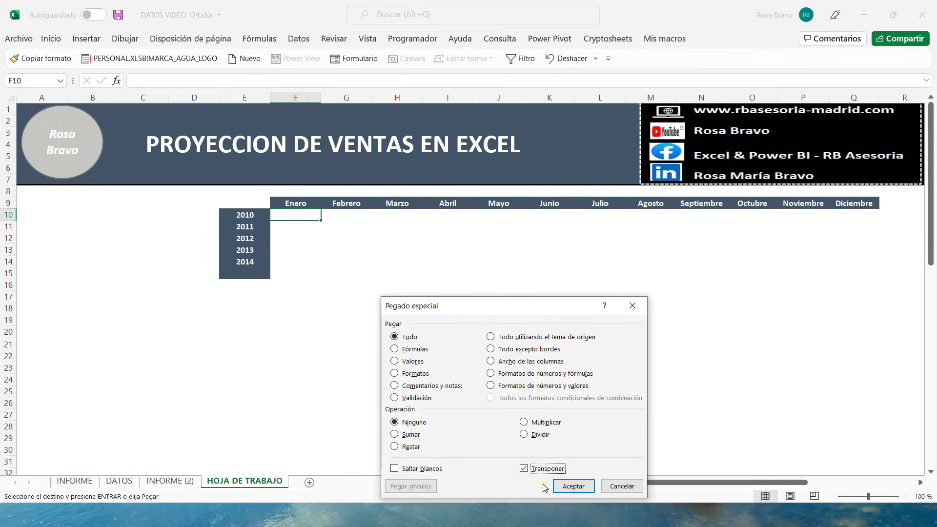
pyautogui.click(575, 486)
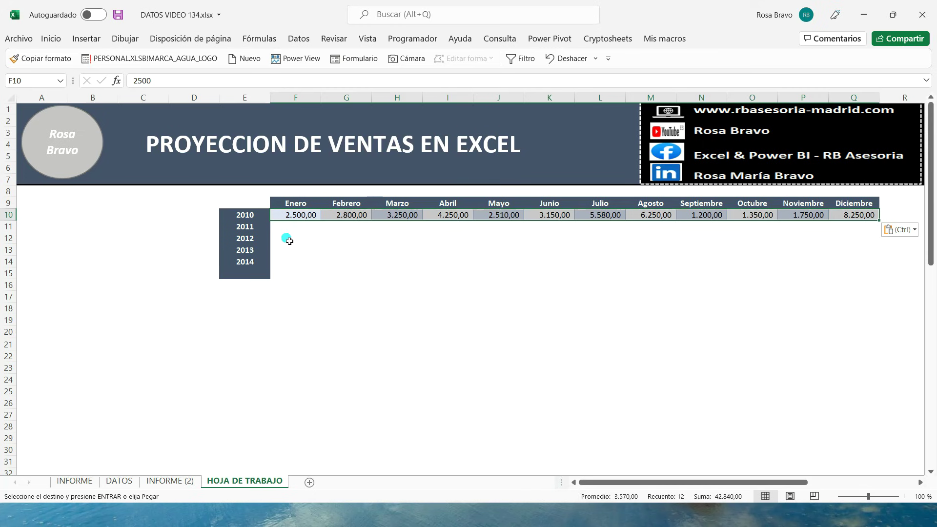
pyautogui.click(157, 482)
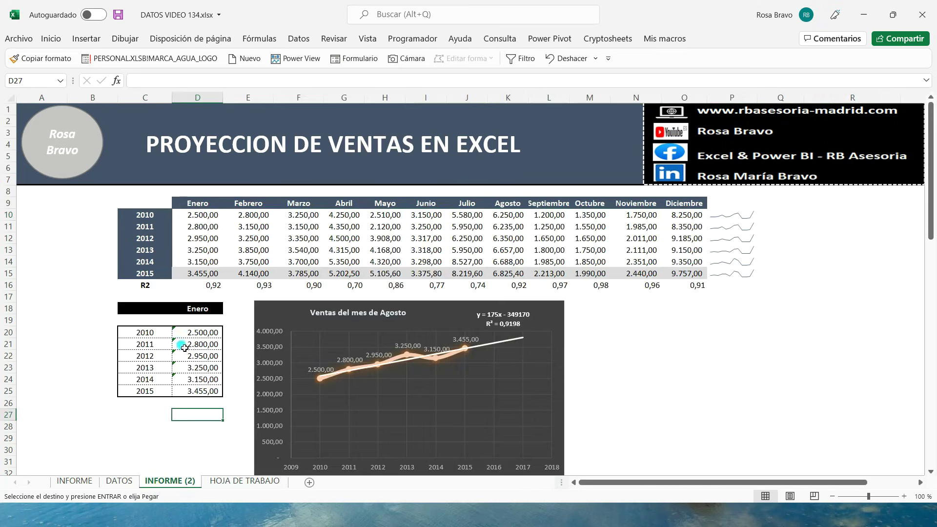
pyautogui.click(119, 481)
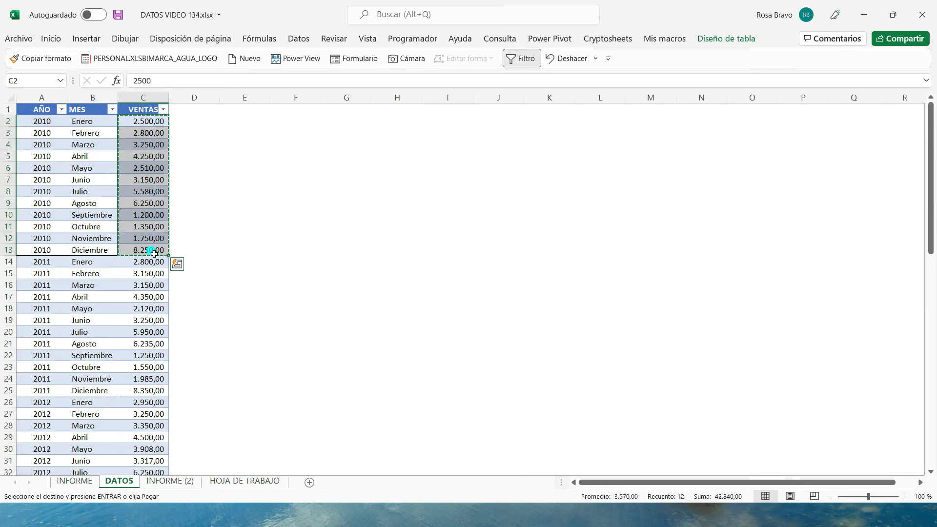
pyautogui.hotkey('ctrl', 'pagedown')
pyautogui.hotkey('ctrl', 'pagedown')
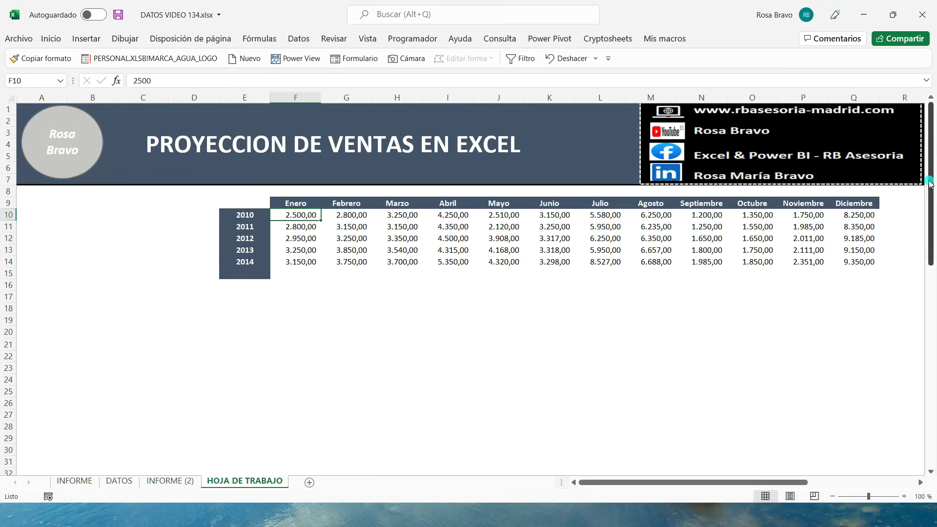
# Enter 2015 as the new year label in E15.
pyautogui.click(252, 276)
pyautogui.write('2')
pyautogui.press('Return')
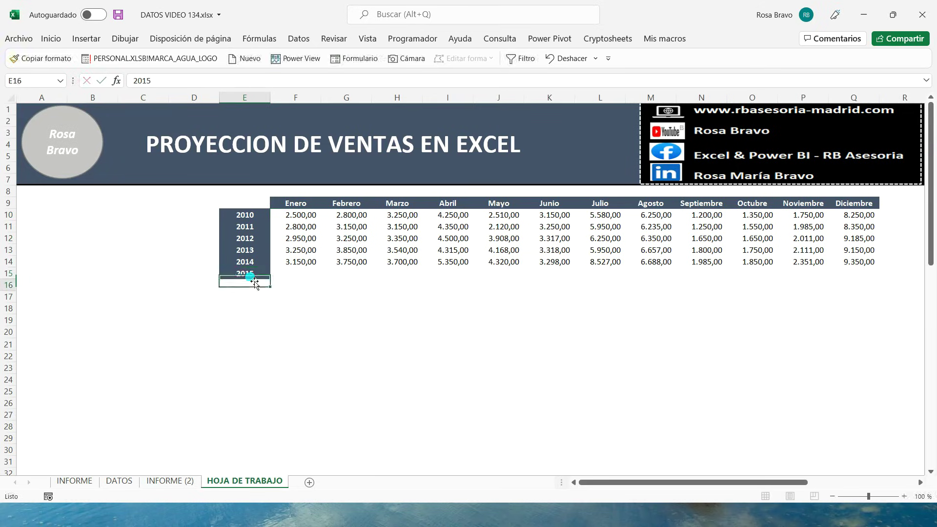
pyautogui.press('Up')
pyautogui.press('Right')
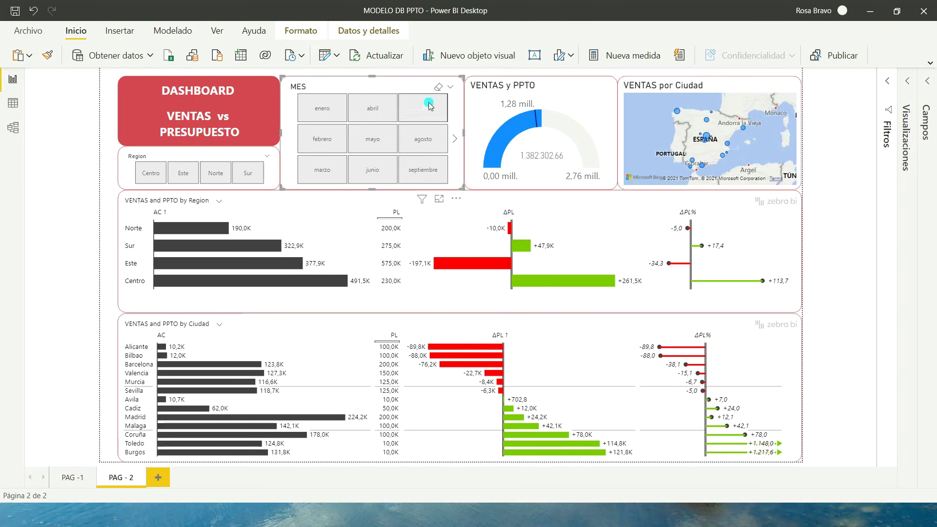
# Filter the dashboard month by month from enero to septiembre, then clear the month filter.
pyautogui.click(439, 86)
pyautogui.click(367, 113)
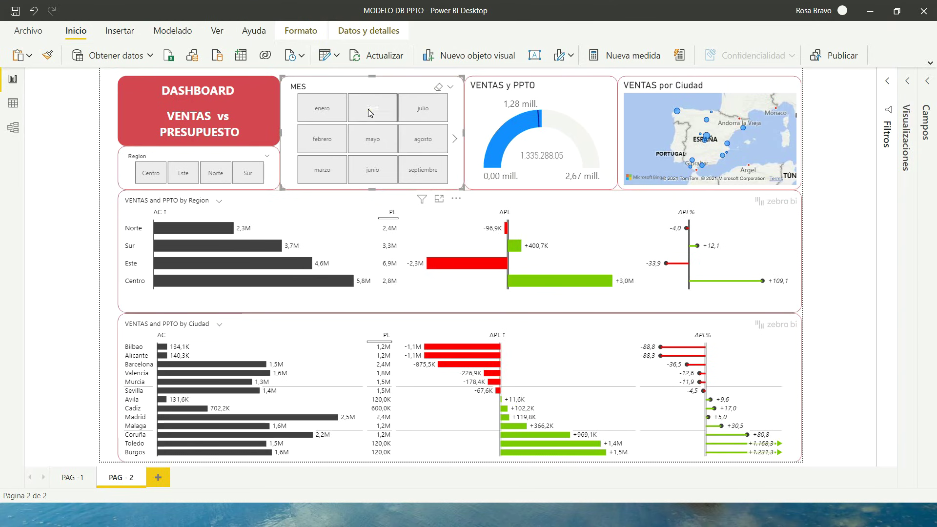
pyautogui.click(331, 115)
pyautogui.click(326, 141)
pyautogui.click(378, 140)
pyautogui.click(423, 141)
pyautogui.click(419, 170)
pyautogui.click(366, 171)
pyautogui.click(325, 171)
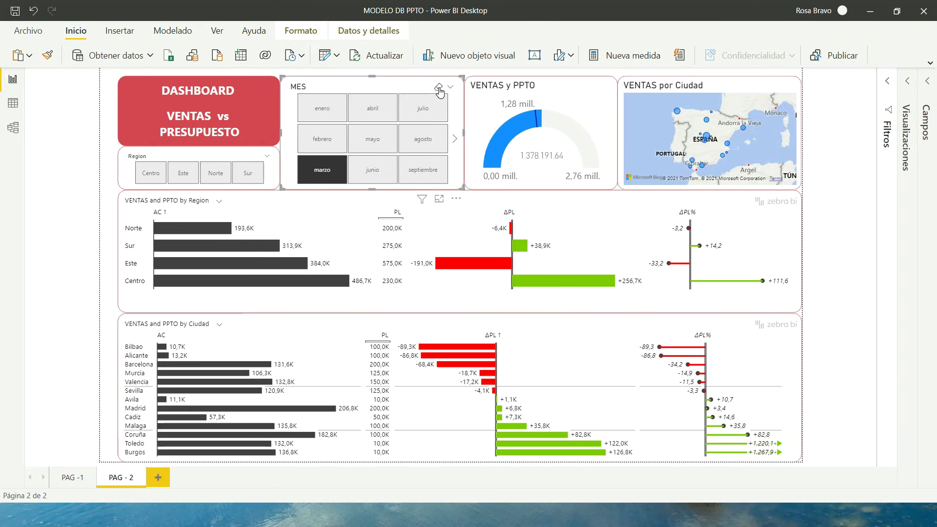
pyautogui.click(439, 89)
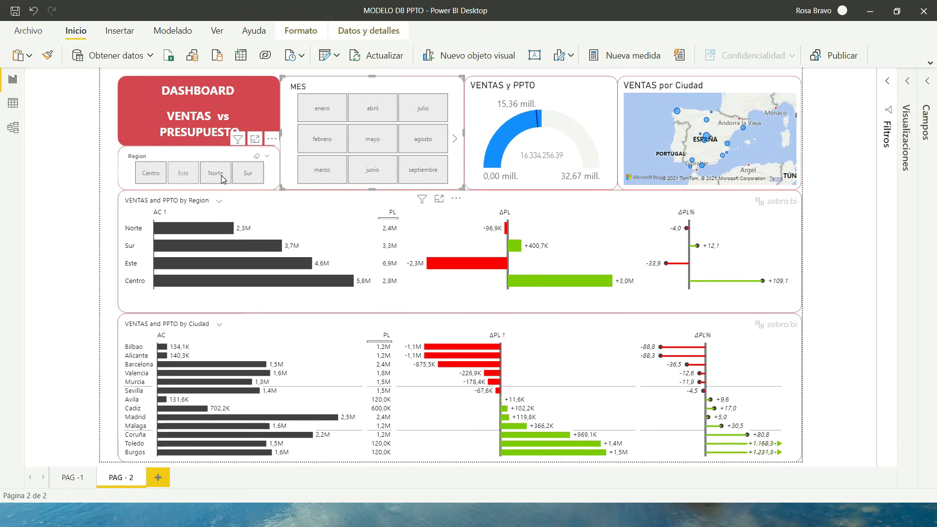
# Filter the dashboard to the Norte and Sur regions, then clear the region filter.
pyautogui.click(218, 174)
pyautogui.click(248, 173)
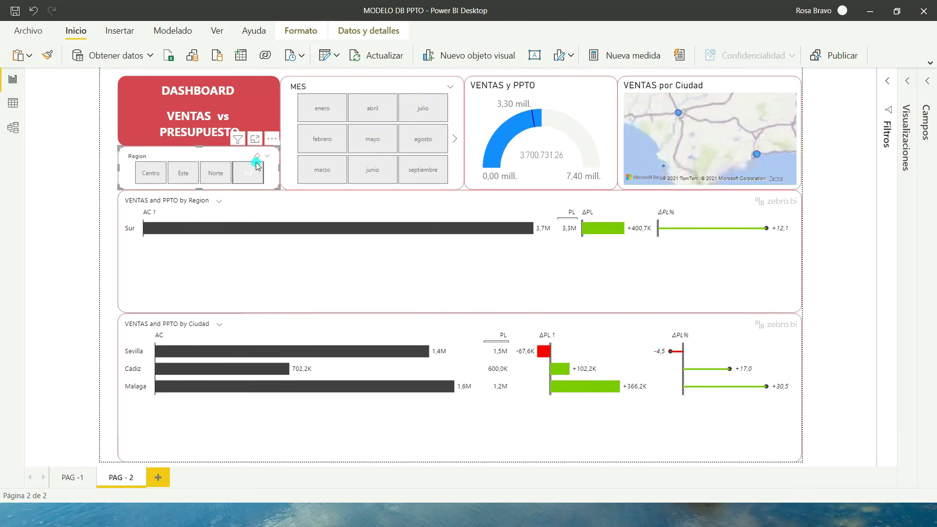
pyautogui.click(258, 156)
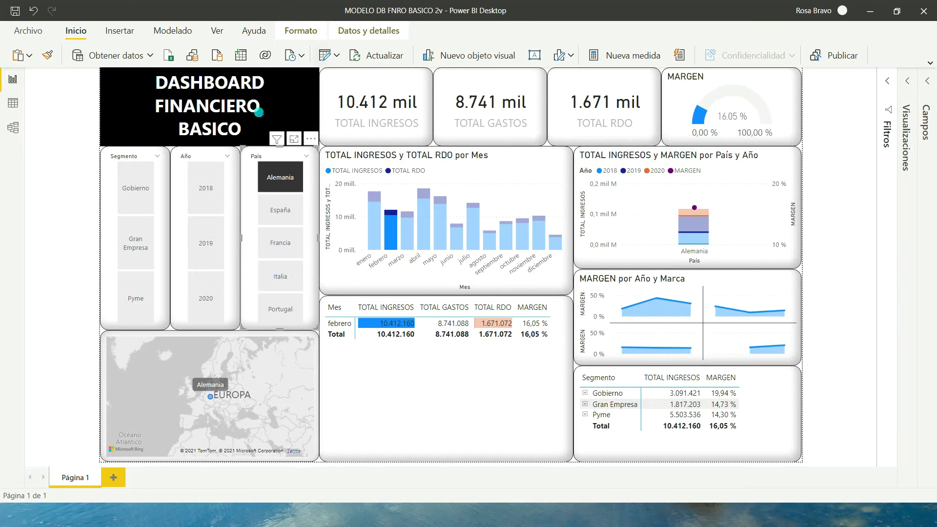
# Filter the financial dashboard to España, then clear the country filter.
pyautogui.click(275, 179)
pyautogui.click(276, 200)
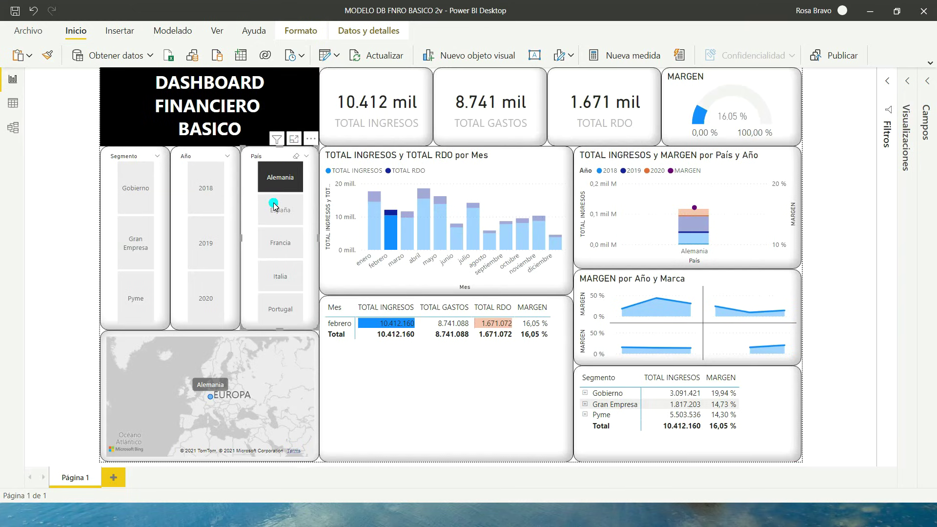
pyautogui.click(294, 159)
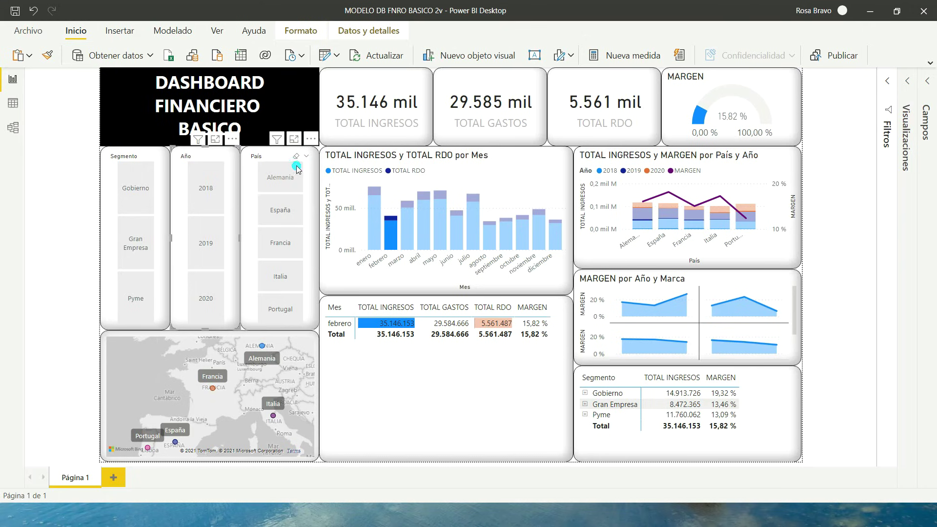
# Cross-filter by June and by España 2019, then clear both to show full totals.
pyautogui.click(397, 230)
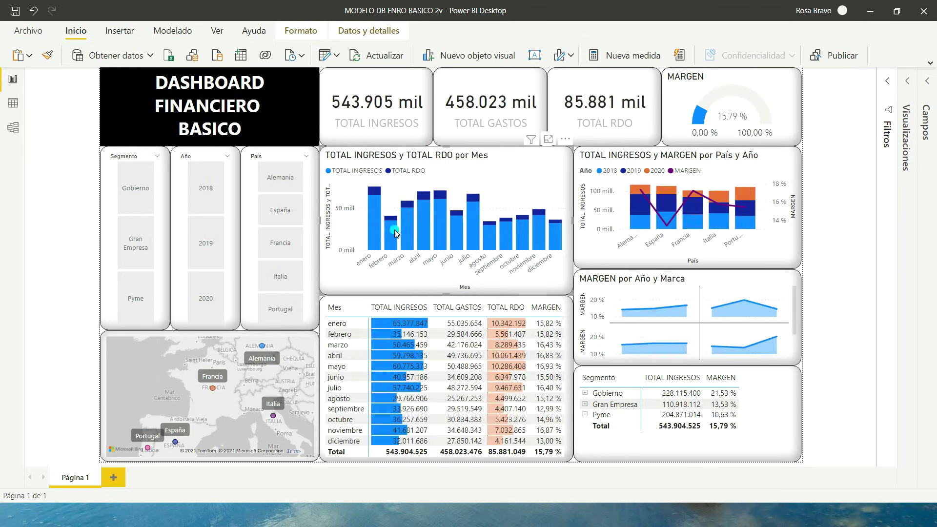
pyautogui.click(458, 228)
pyautogui.click(458, 229)
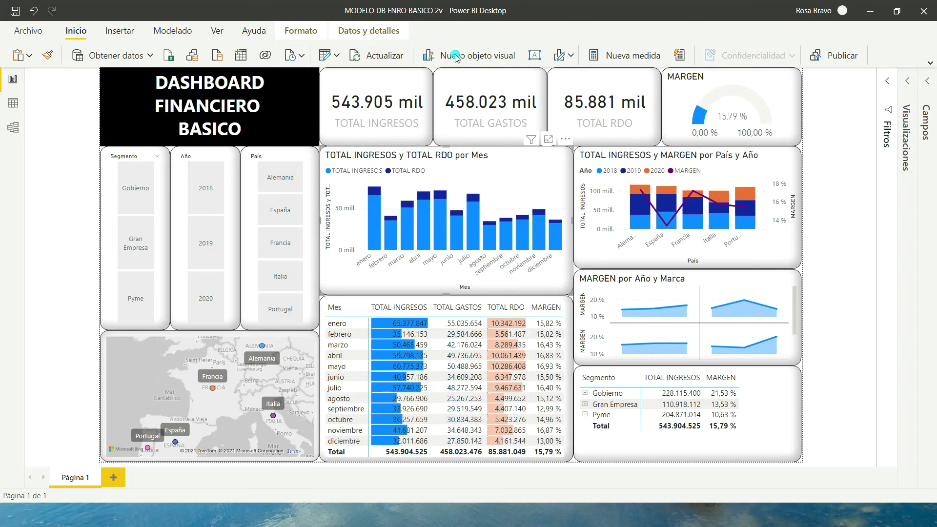
pyautogui.moveTo(687, 207)
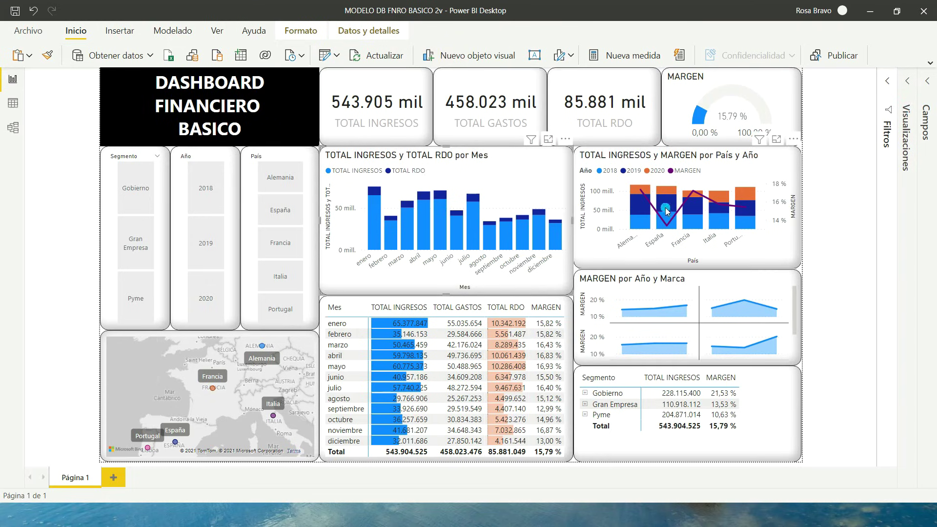
pyautogui.click(667, 207)
pyautogui.click(667, 207)
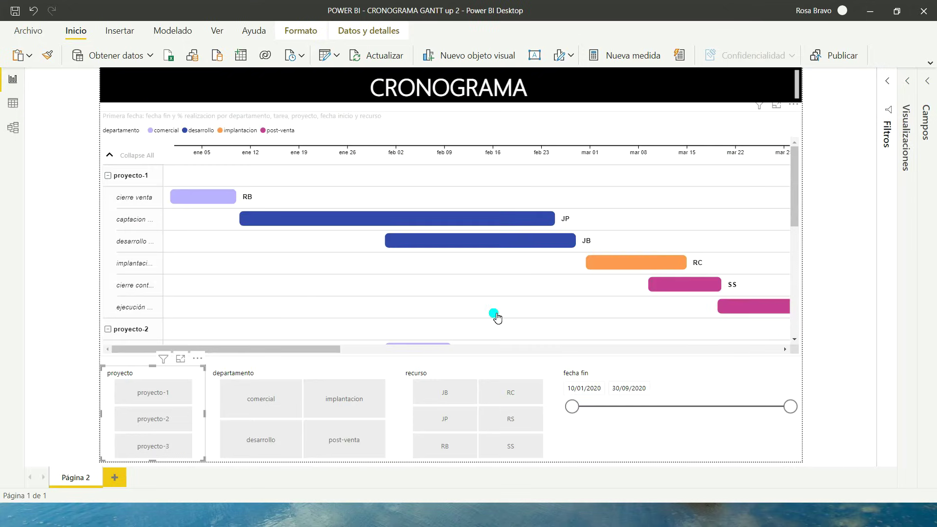
# Filter the Gantt by proyecto-1 to 3 and the comercial and desarrollo departments, then clear them.
pyautogui.click(142, 393)
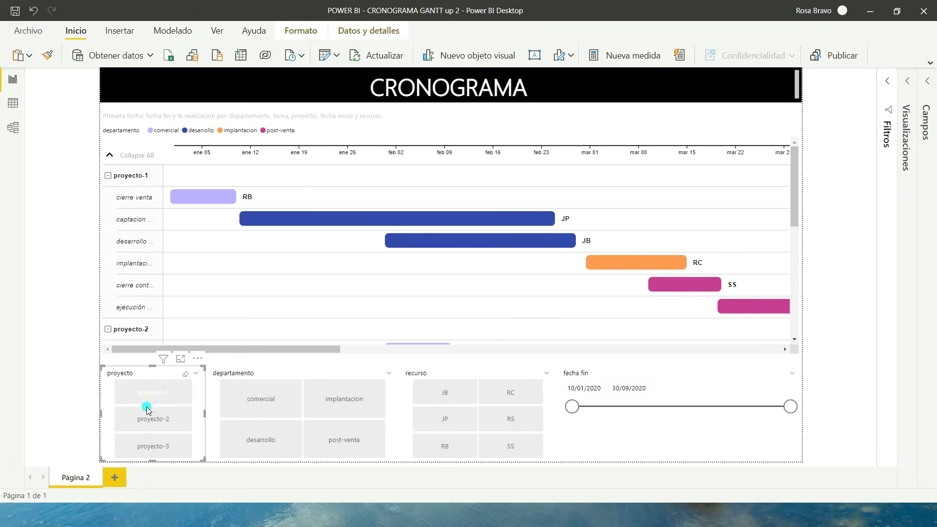
pyautogui.click(150, 419)
pyautogui.click(160, 447)
pyautogui.click(161, 393)
pyautogui.click(255, 400)
pyautogui.click(254, 426)
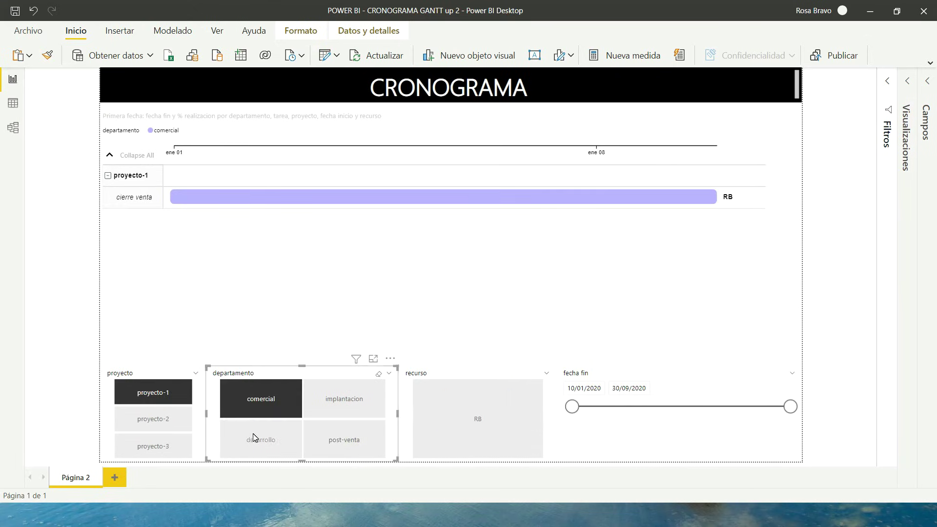
pyautogui.click(378, 375)
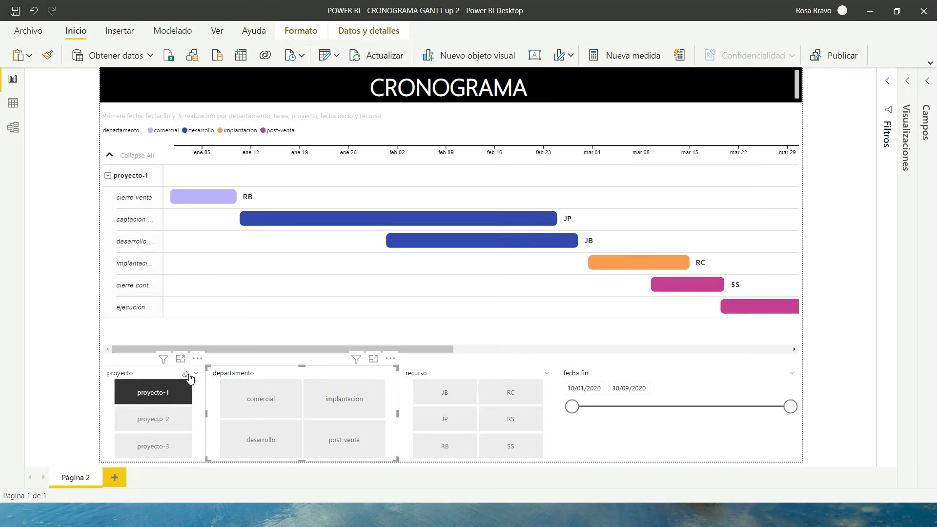
pyautogui.click(188, 375)
# Filter the Gantt by resource JP and by project again, then clear the project and resource filters.
pyautogui.click(445, 419)
pyautogui.click(511, 390)
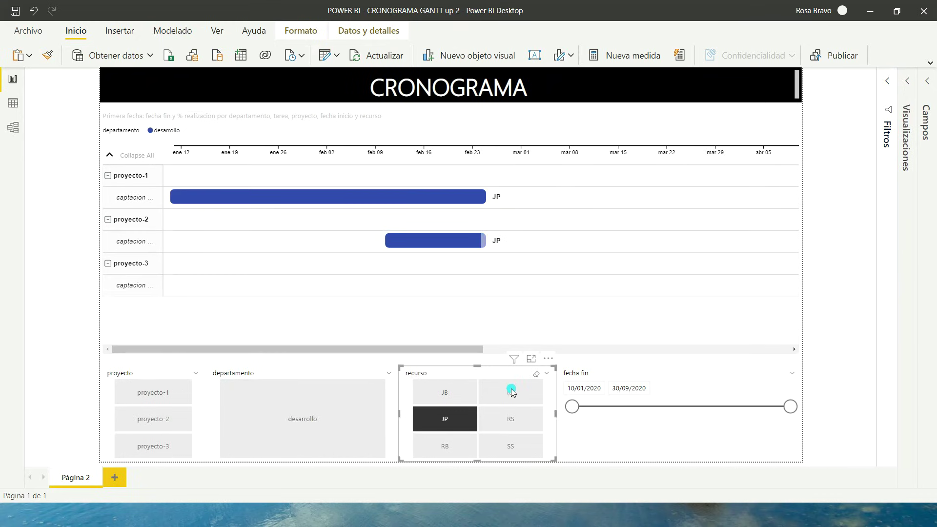
pyautogui.click(538, 376)
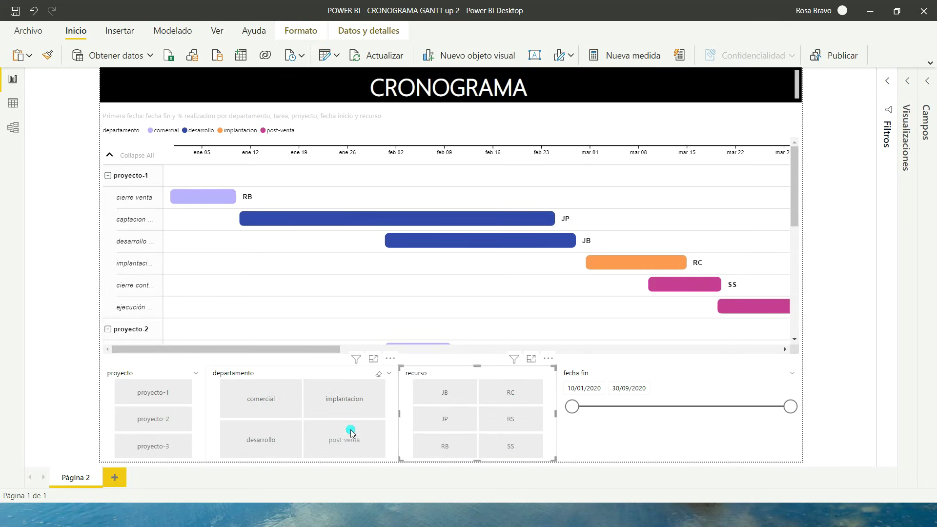
pyautogui.click(380, 380)
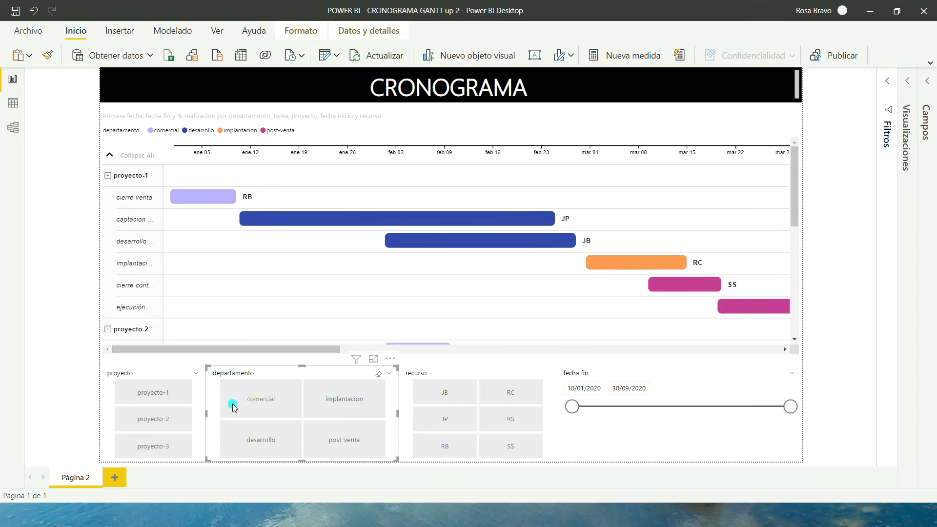
pyautogui.click(151, 420)
pyautogui.click(147, 392)
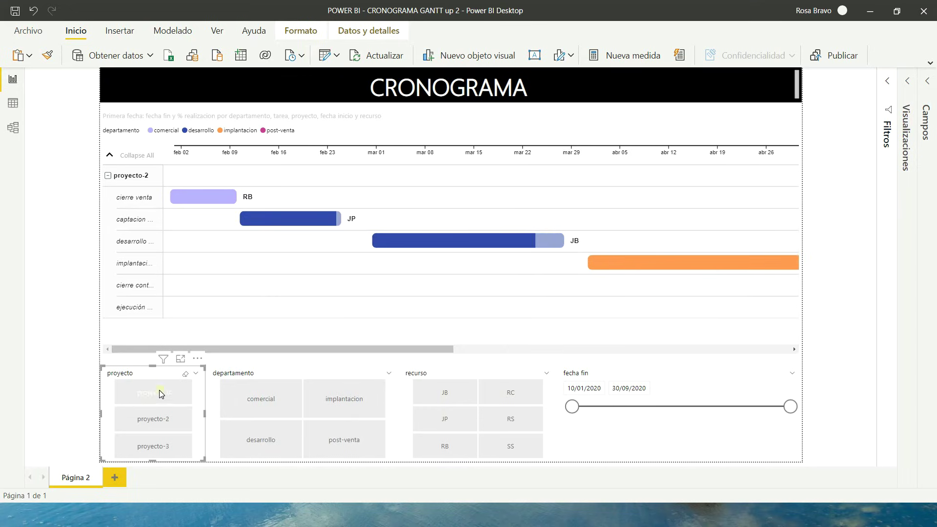
pyautogui.click(185, 374)
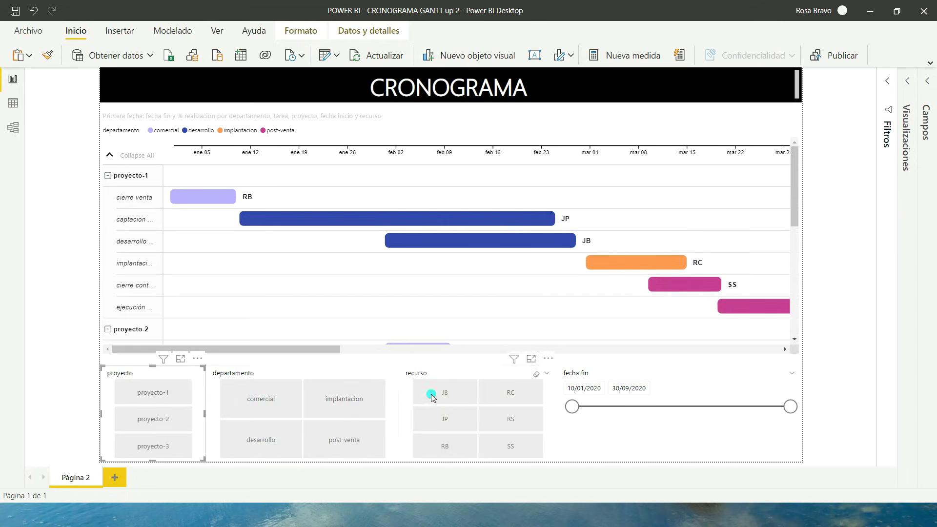
pyautogui.click(450, 418)
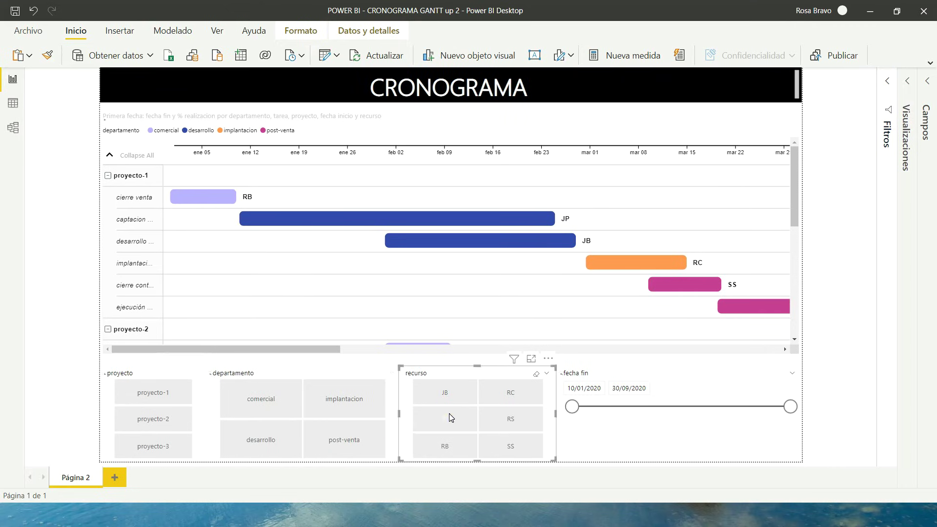
pyautogui.click(536, 375)
pyautogui.moveTo(153, 414)
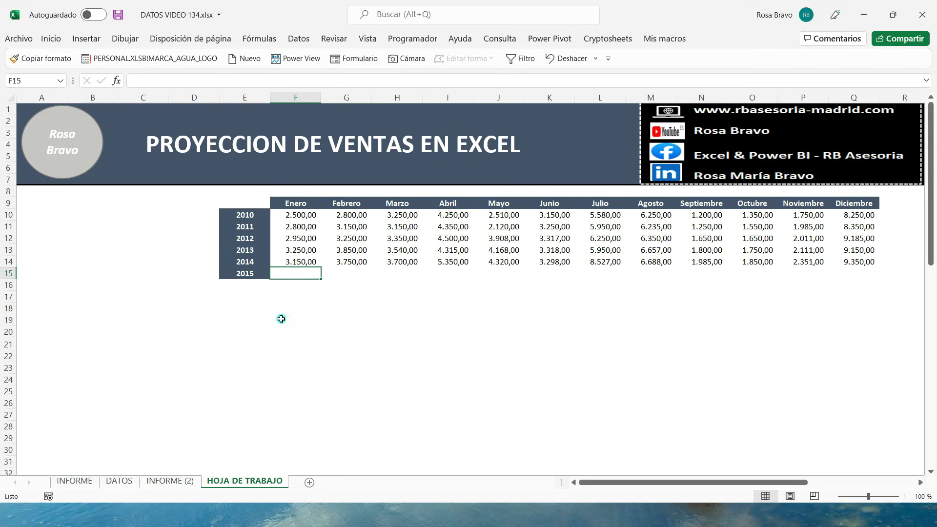
pyautogui.write('=PRON')
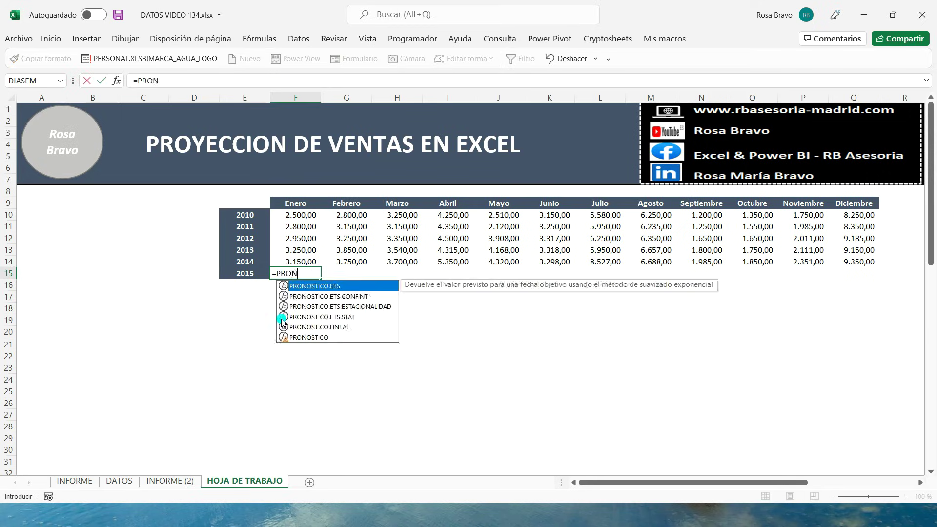
pyautogui.write('OSTICO')
pyautogui.click(331, 328)
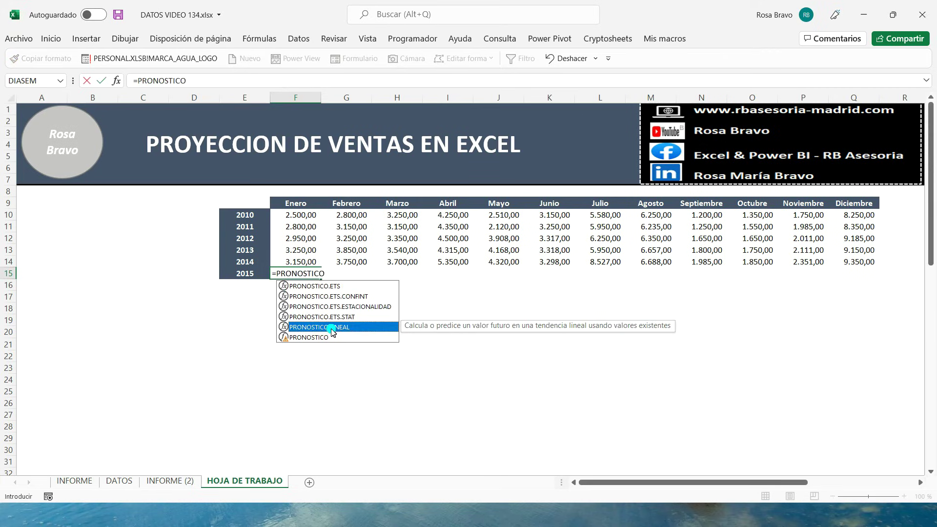
pyautogui.doubleClick(333, 327)
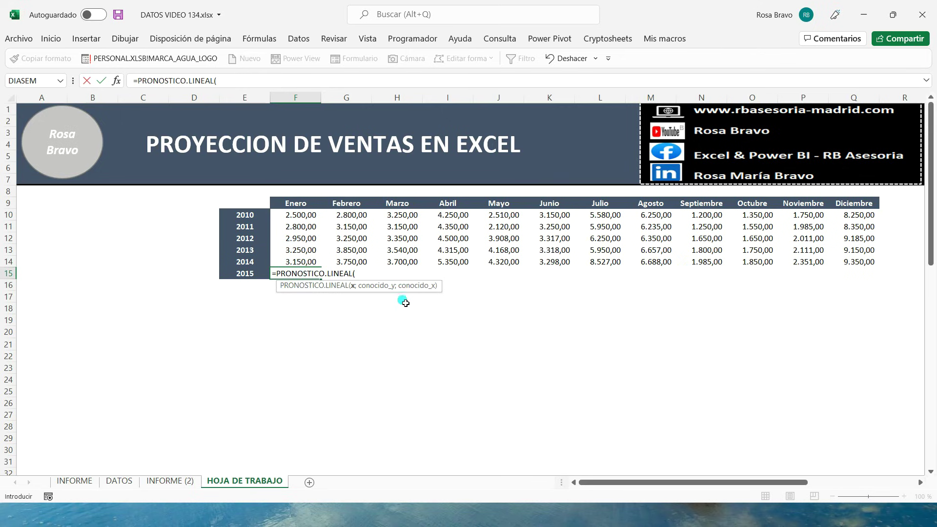
pyautogui.press('Escape')
pyautogui.moveTo(736, 485); pyautogui.dragTo(883, 464)
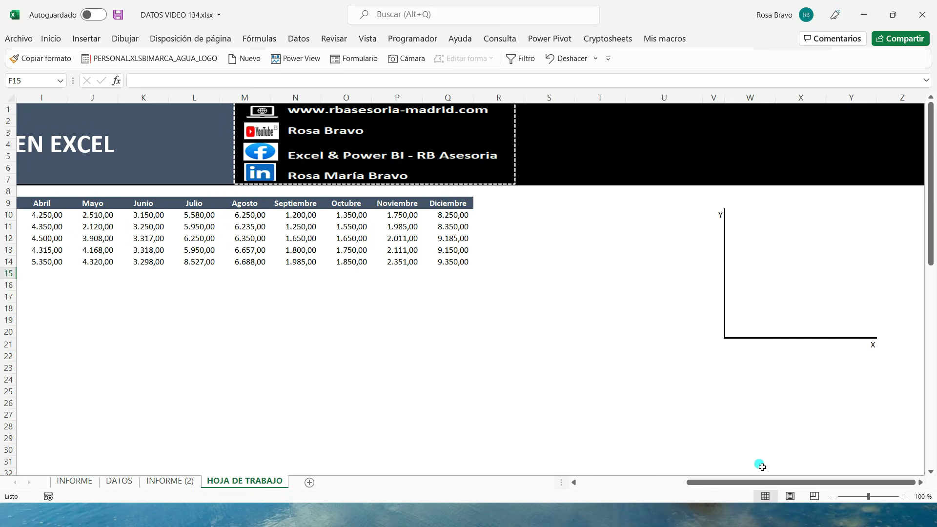
# Begin a PRONOSTICO.LINEAL formula in cell F15.
pyautogui.moveTo(751, 482); pyautogui.dragTo(643, 482)
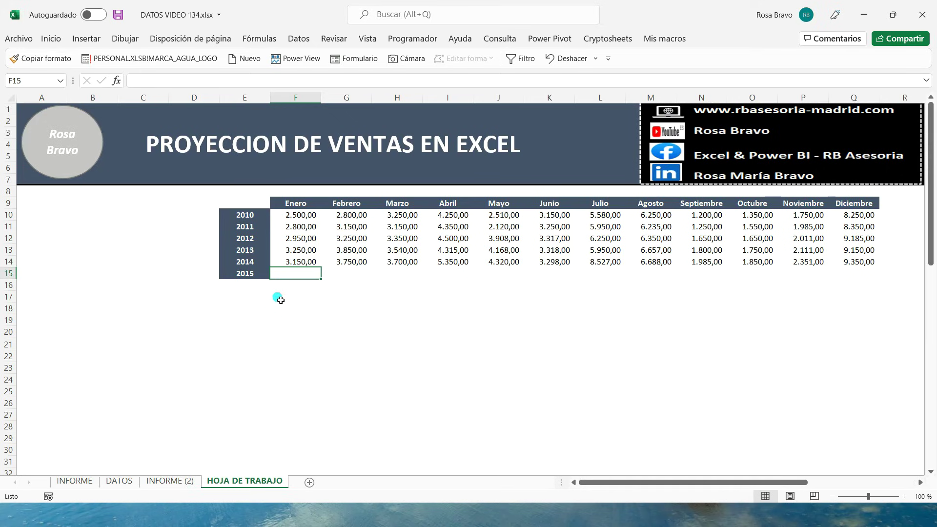
pyautogui.write('=')
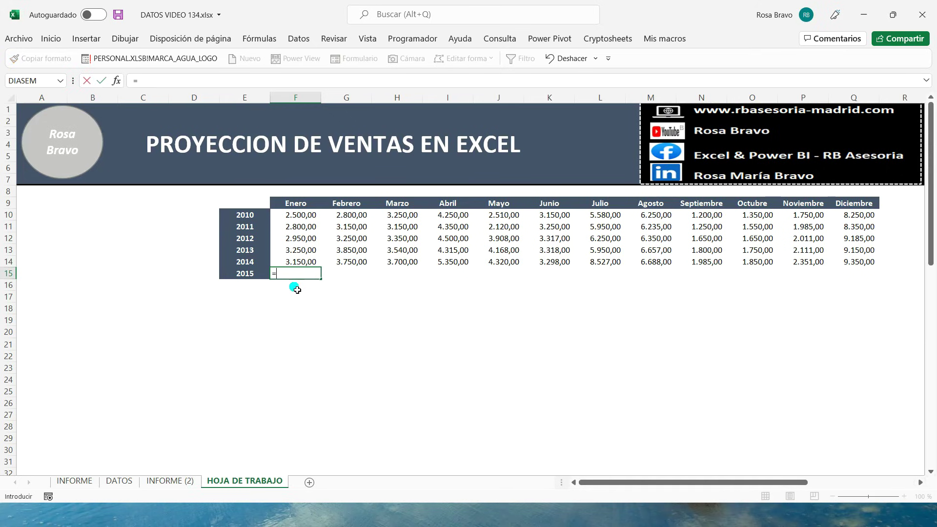
pyautogui.write('R')
pyautogui.press('BackSpace')
pyautogui.write('PRONOSTIC')
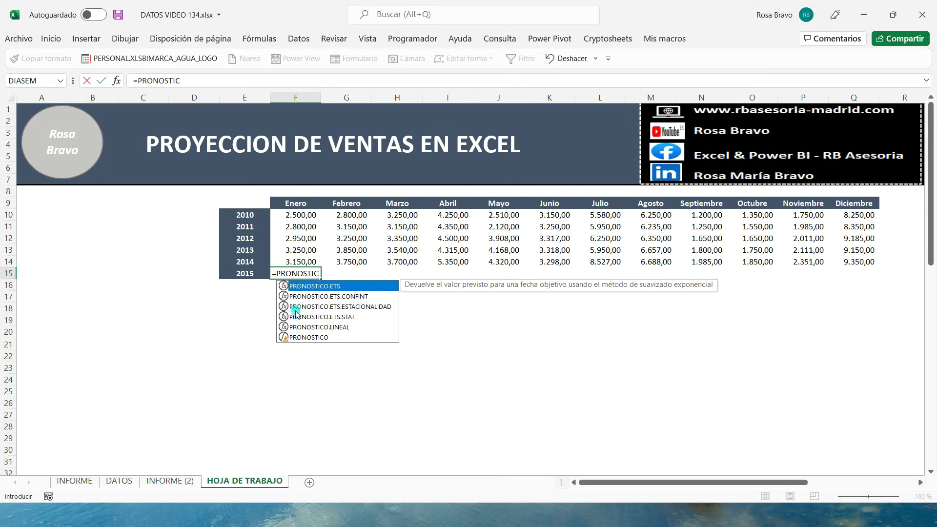
pyautogui.doubleClick(303, 326)
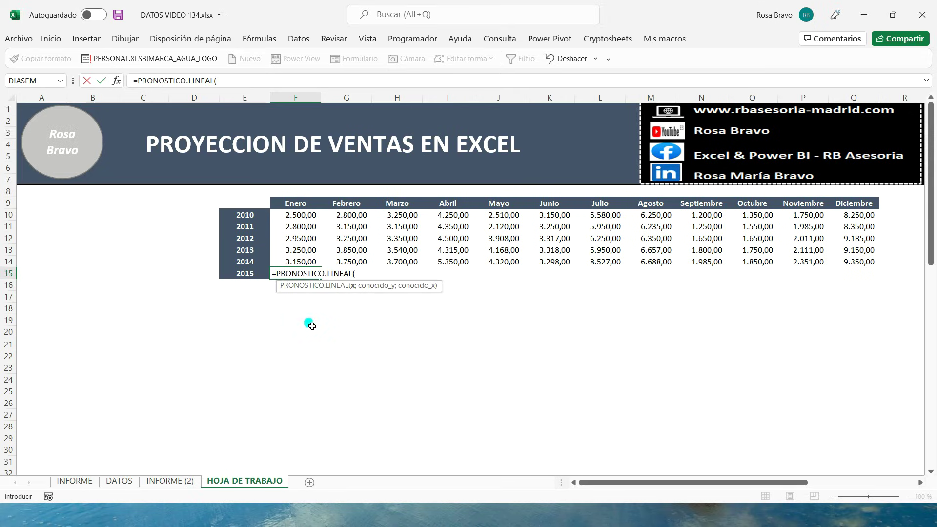
# Complete it with E15, F10:F14 and E10:E14, forecasting 3455 for Enero 2015.
pyautogui.click(253, 277)
pyautogui.write(';')
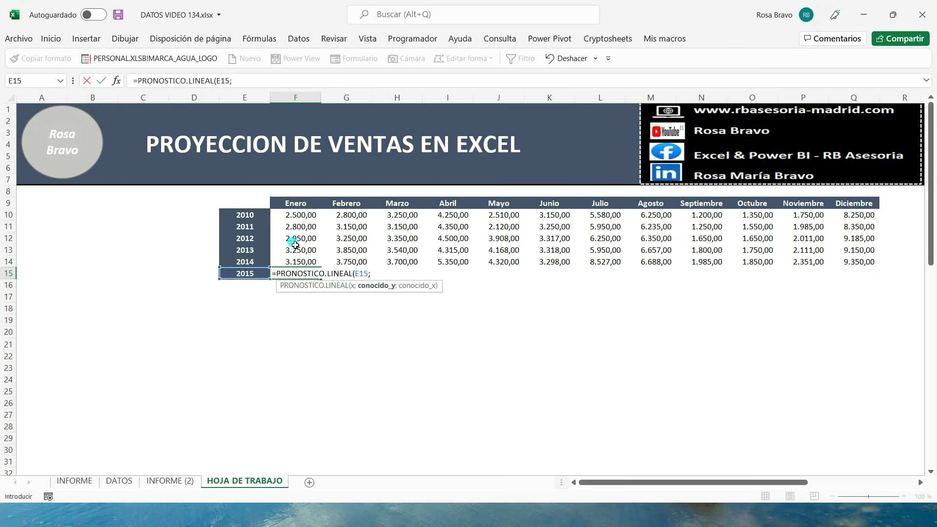
pyautogui.click(284, 216)
pyautogui.moveTo(284, 216); pyautogui.dragTo(288, 263)
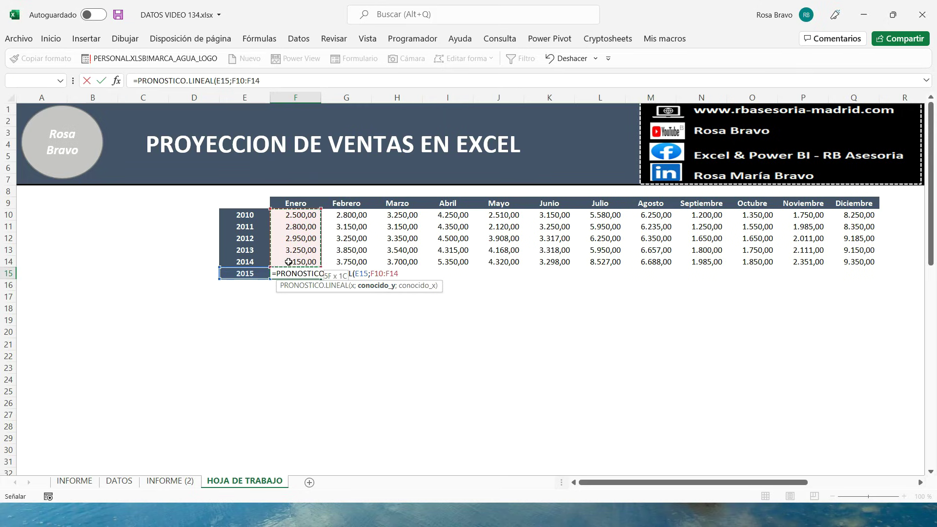
pyautogui.write(';')
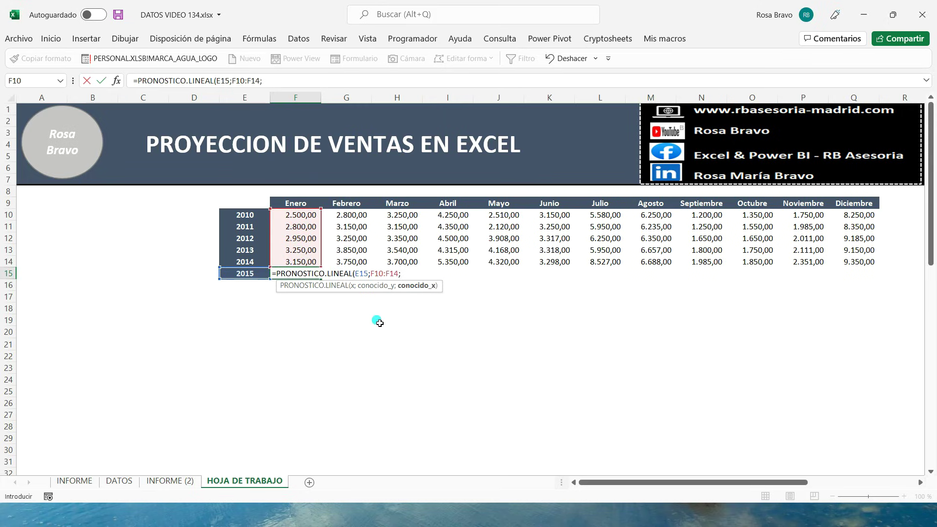
pyautogui.moveTo(231, 220); pyautogui.dragTo(238, 262)
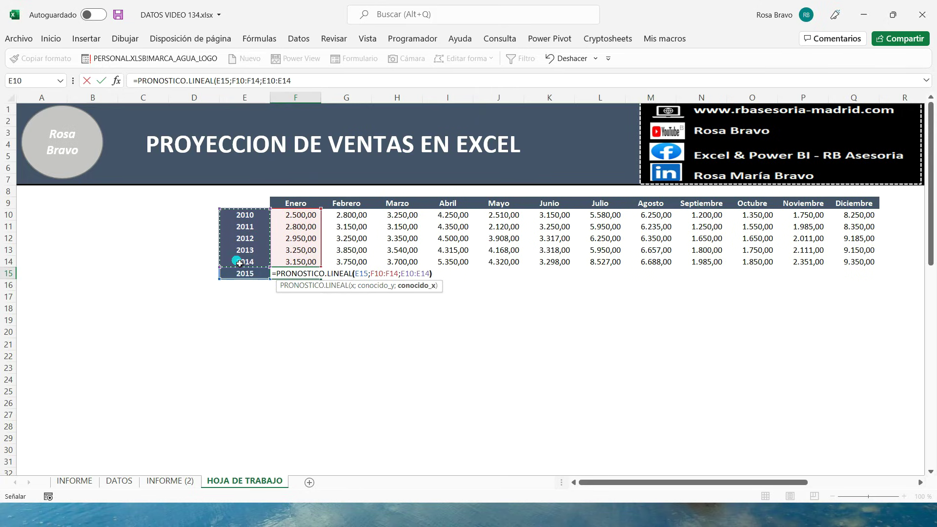
pyautogui.press('Return')
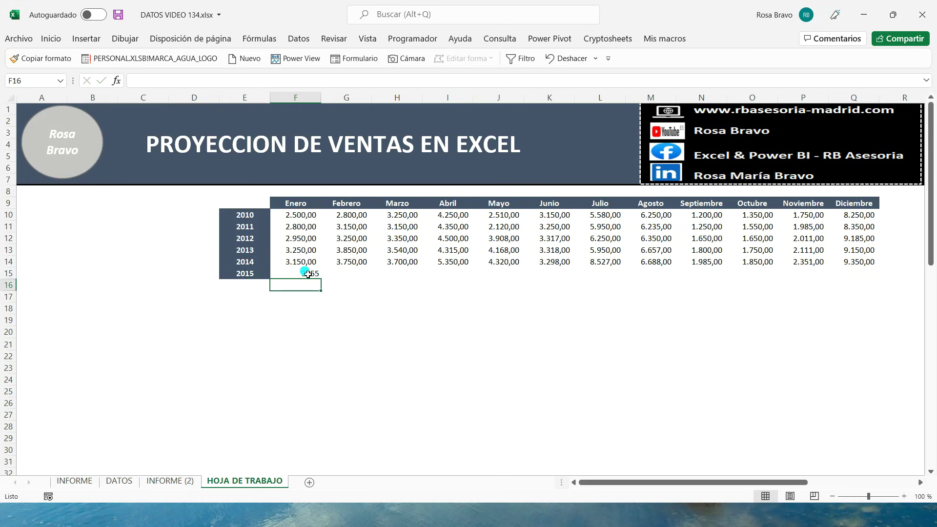
pyautogui.click(306, 275)
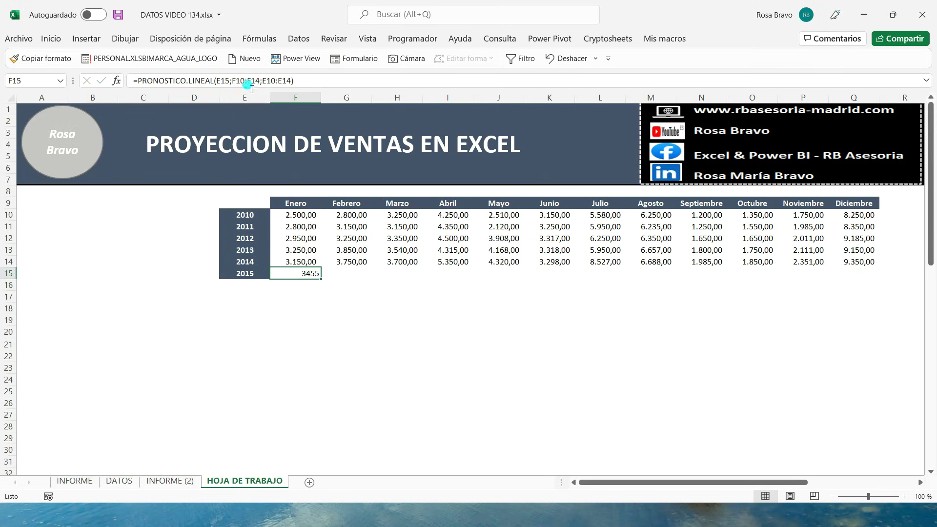
# Lock E15 and E10:E14 as $E$15 and $E$10:$E$14 in the F15 forecast formula.
pyautogui.click(315, 84)
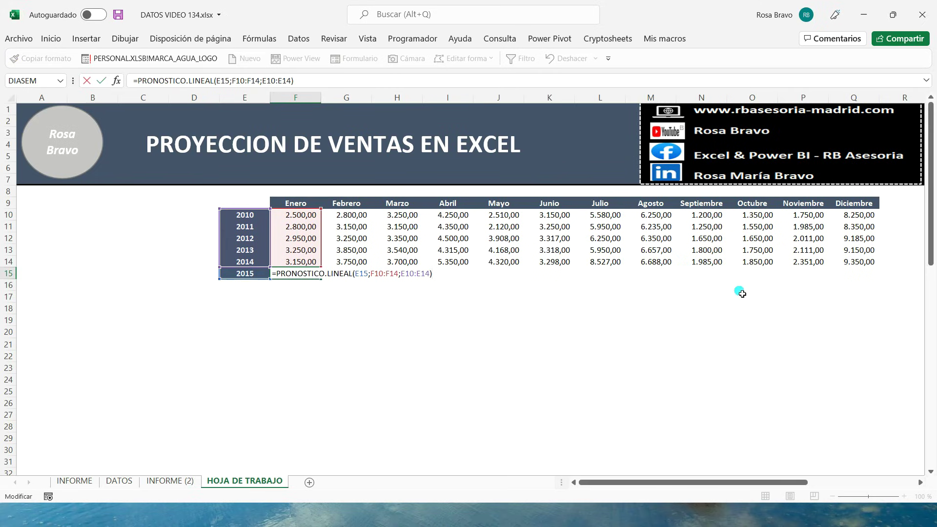
pyautogui.click(403, 274)
pyautogui.click(358, 274)
pyautogui.press('F4')
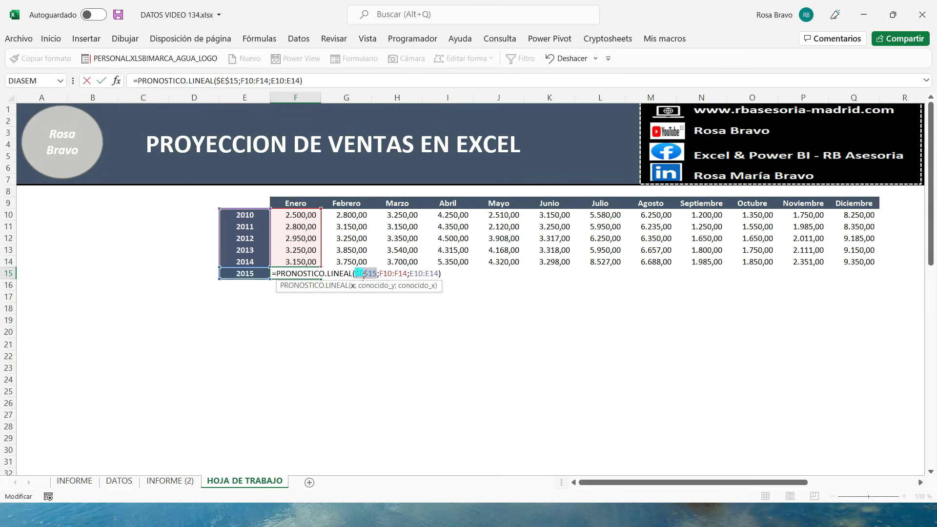
pyautogui.click(390, 275)
pyautogui.doubleClick(412, 274)
pyautogui.moveTo(440, 274); pyautogui.dragTo(438, 275)
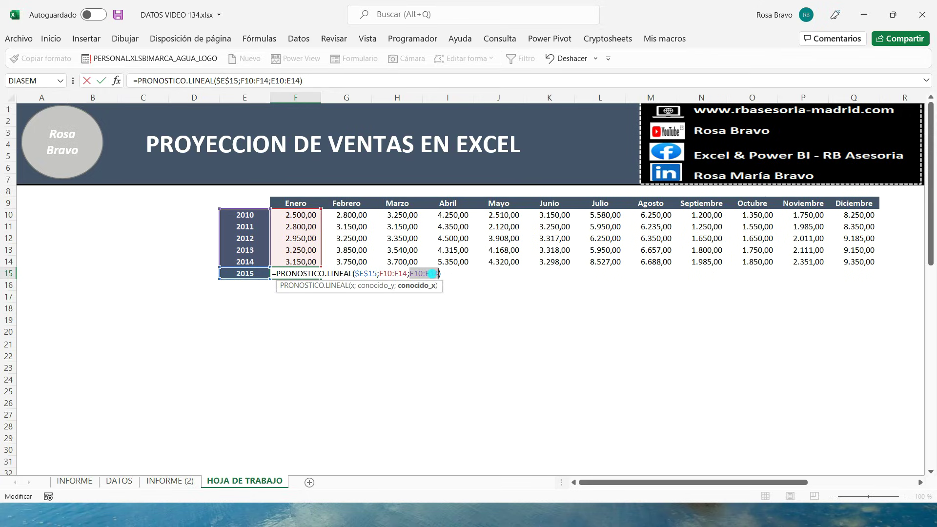
pyautogui.press('F4')
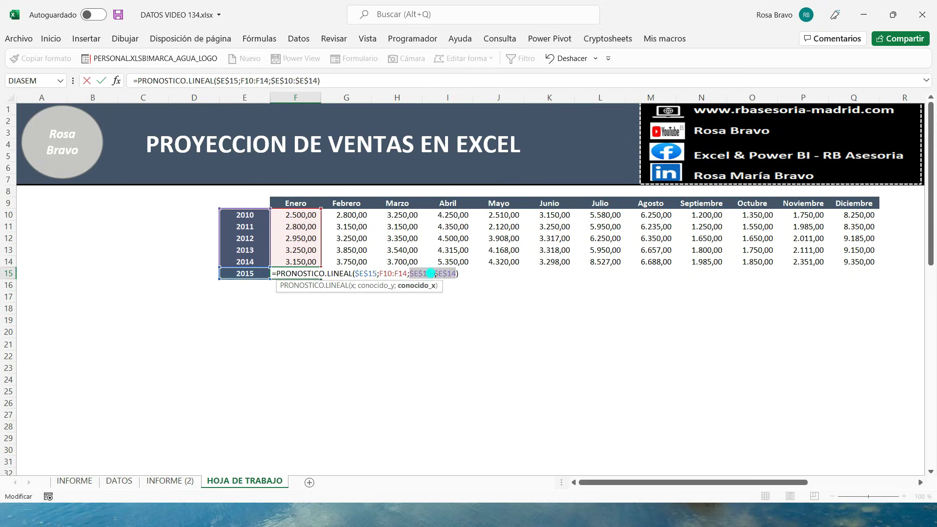
pyautogui.press('Return')
pyautogui.click(290, 269)
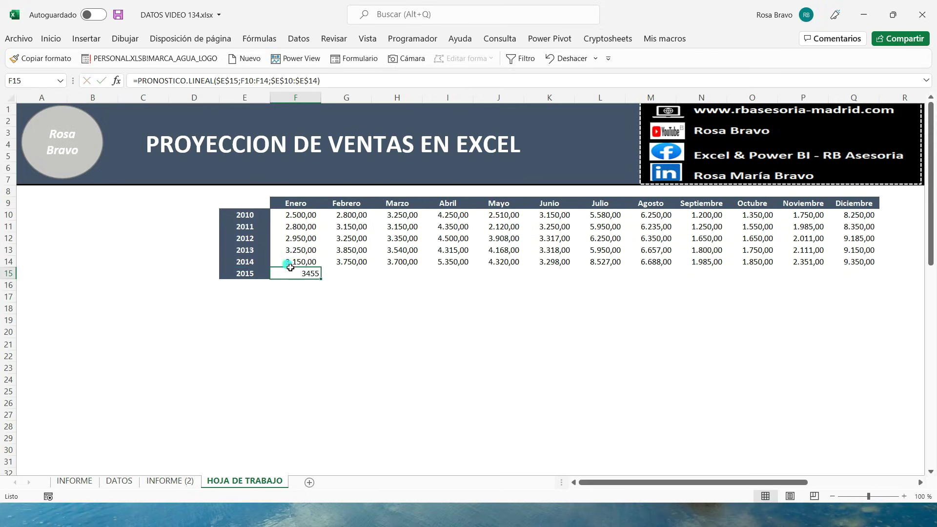
# Give F15 the table's number format and fill its forecast formula across to Q15.
pyautogui.click(51, 39)
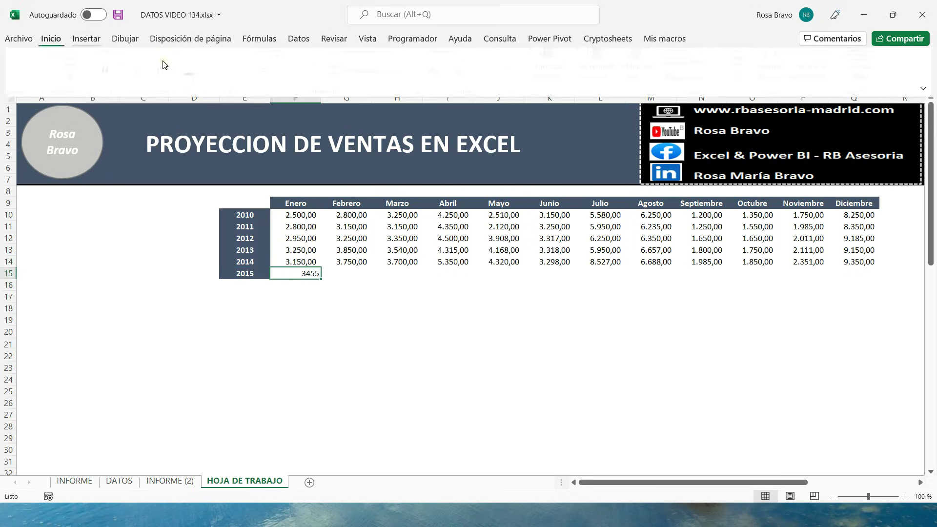
pyautogui.click(482, 82)
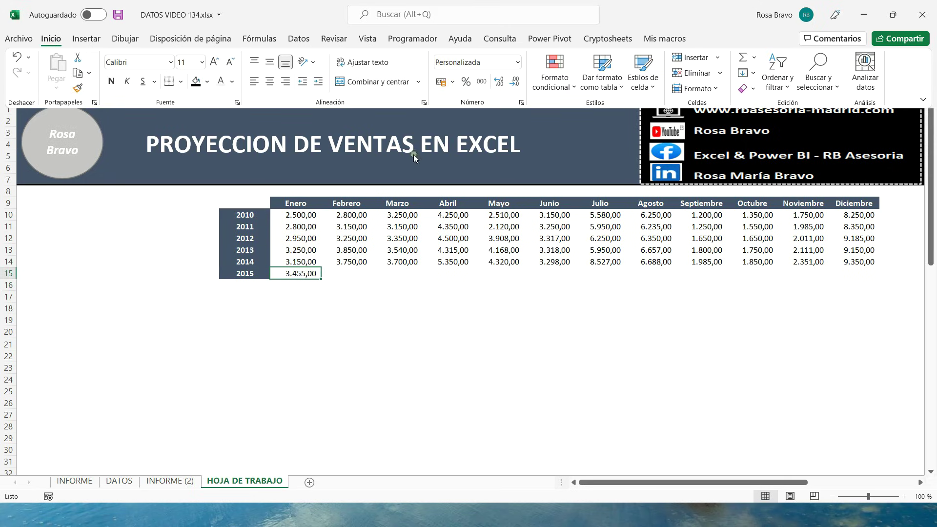
pyautogui.click(293, 295)
pyautogui.moveTo(324, 283); pyautogui.dragTo(873, 280)
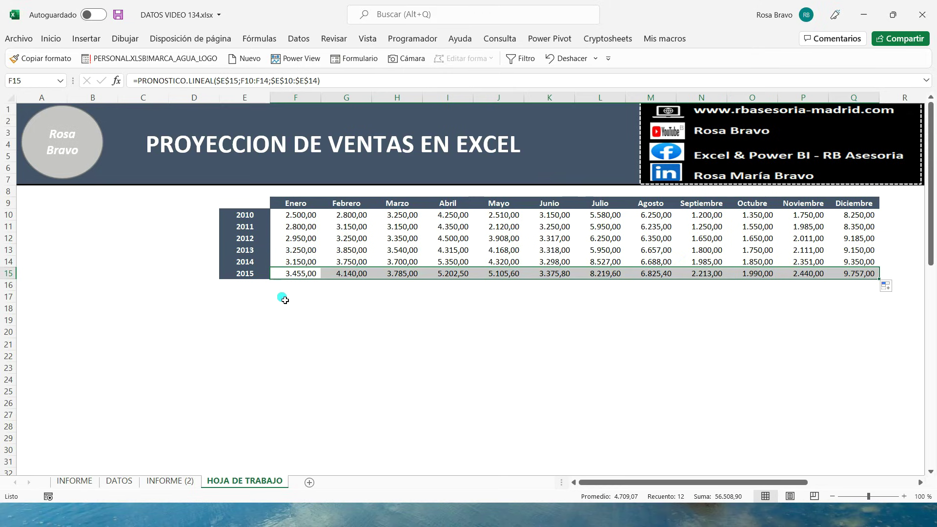
pyautogui.click(244, 290)
# Label E16 as R2, bold and centred.
pyautogui.write('R')
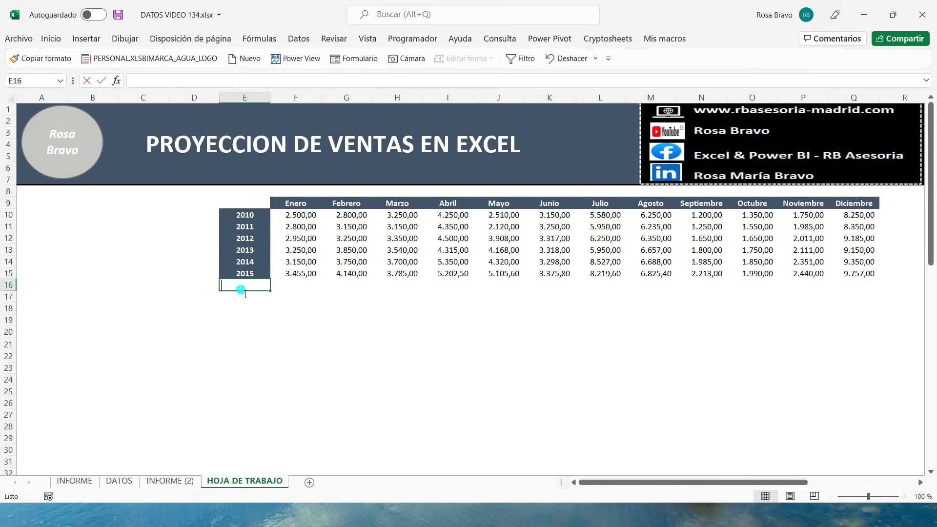
pyautogui.write('2')
pyautogui.press('Return')
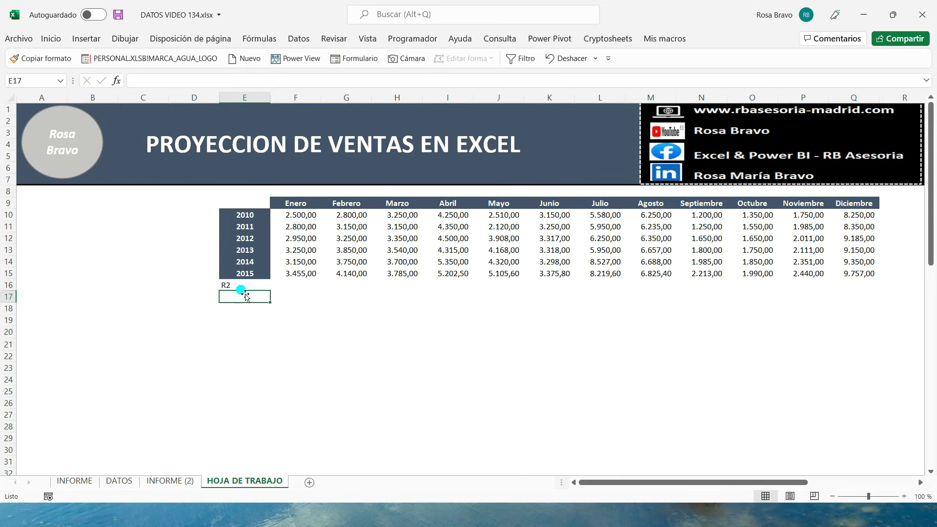
pyautogui.click(248, 286)
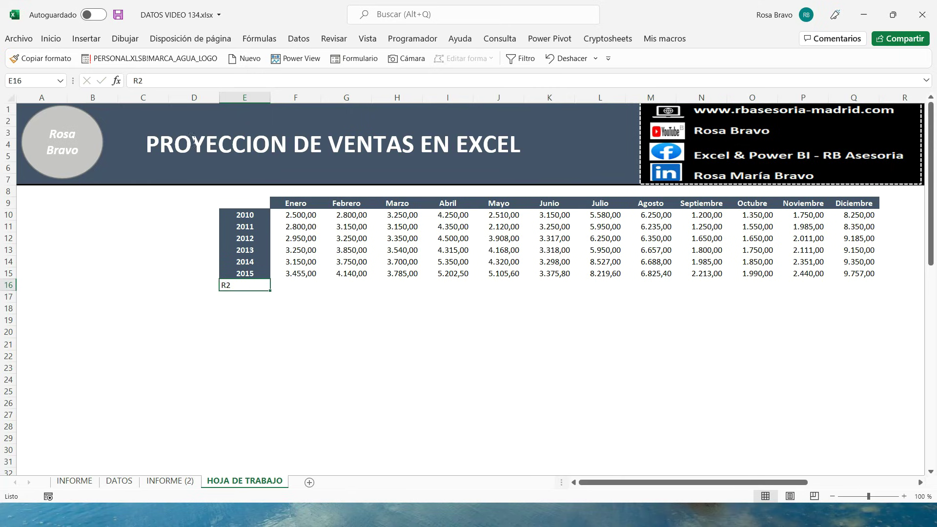
pyautogui.click(52, 38)
pyautogui.click(111, 81)
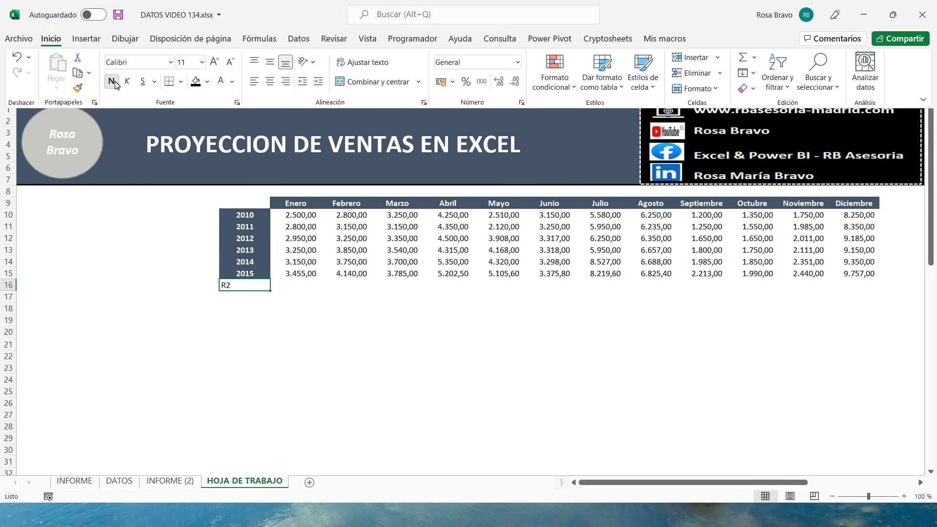
pyautogui.click(264, 86)
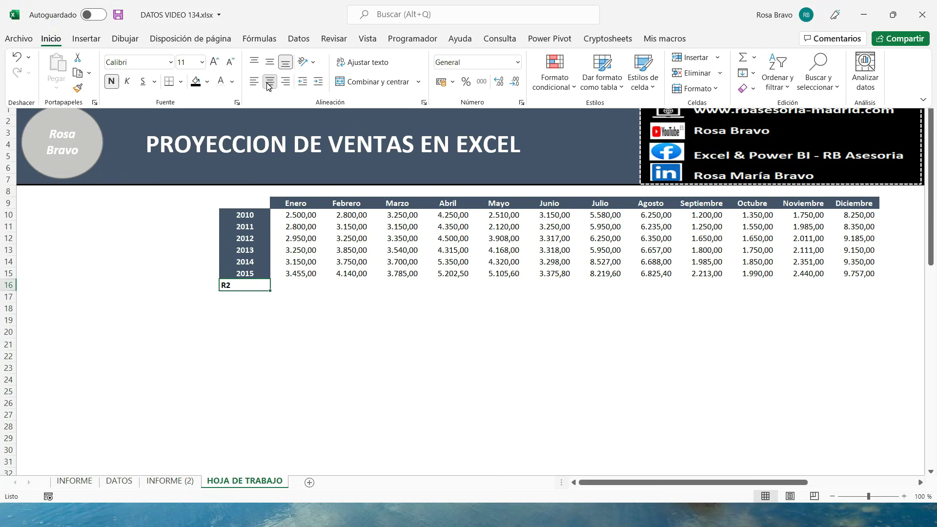
# Enter =COEF.DE.CORREL(F10:F15;E10:E15) in F16 to correlate Enero sales with the years.
pyautogui.click(305, 285)
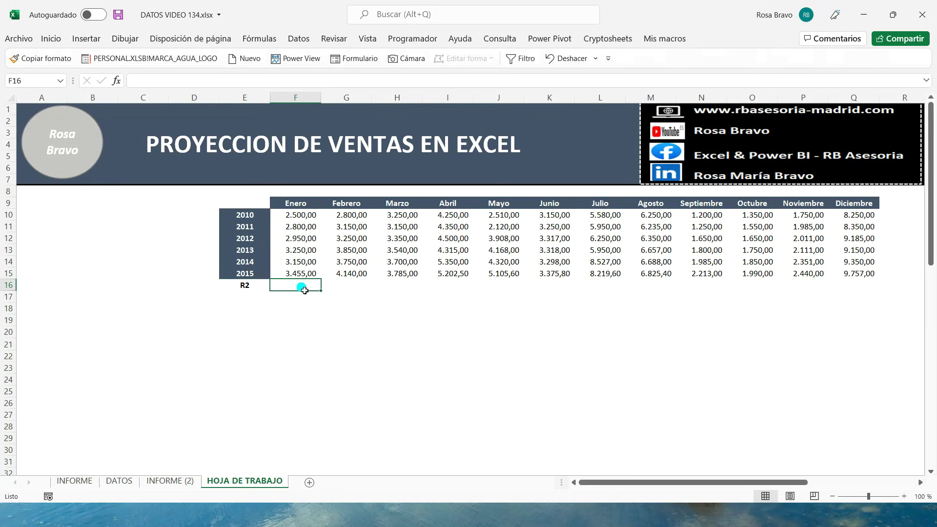
pyautogui.write('=CO')
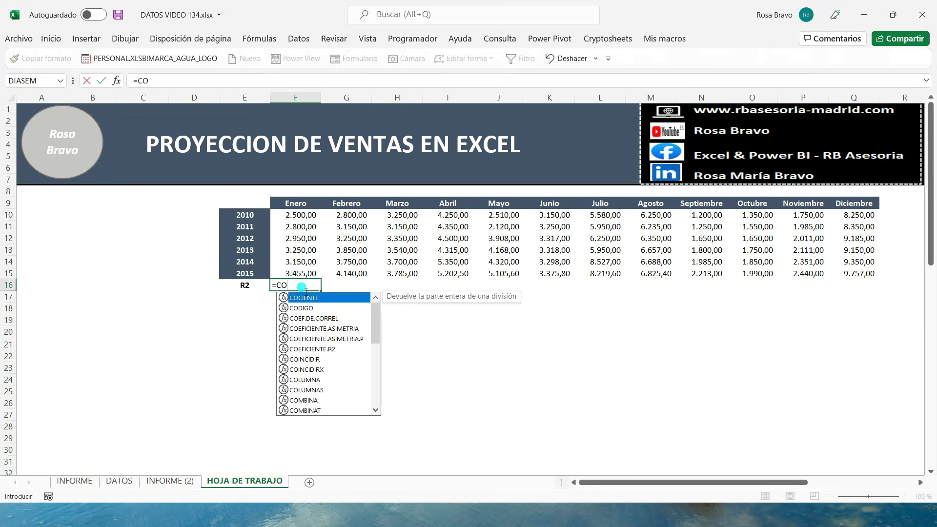
pyautogui.write('EF')
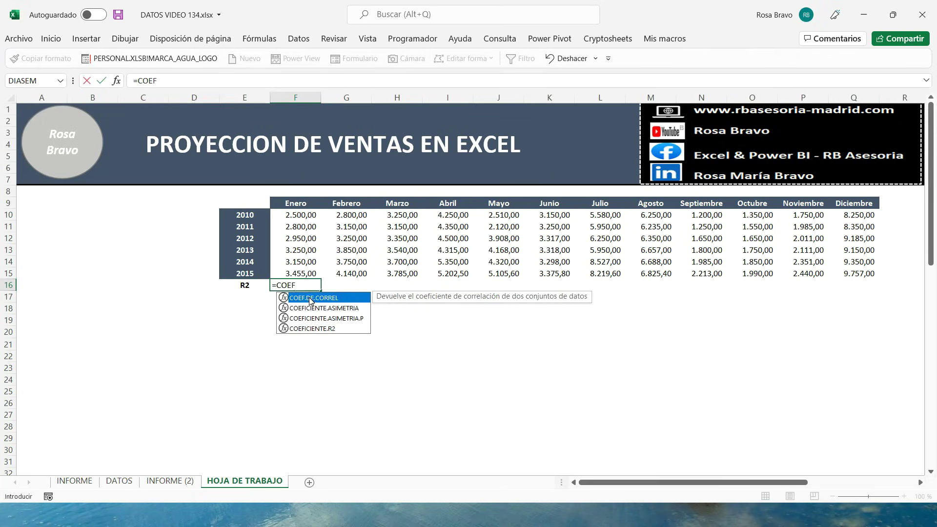
pyautogui.doubleClick(310, 299)
pyautogui.press('Escape')
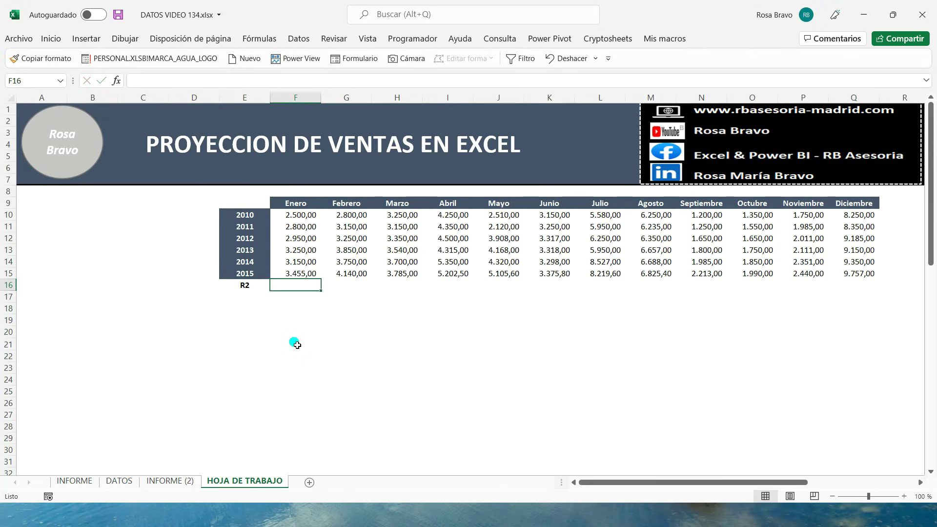
pyautogui.write('=COED')
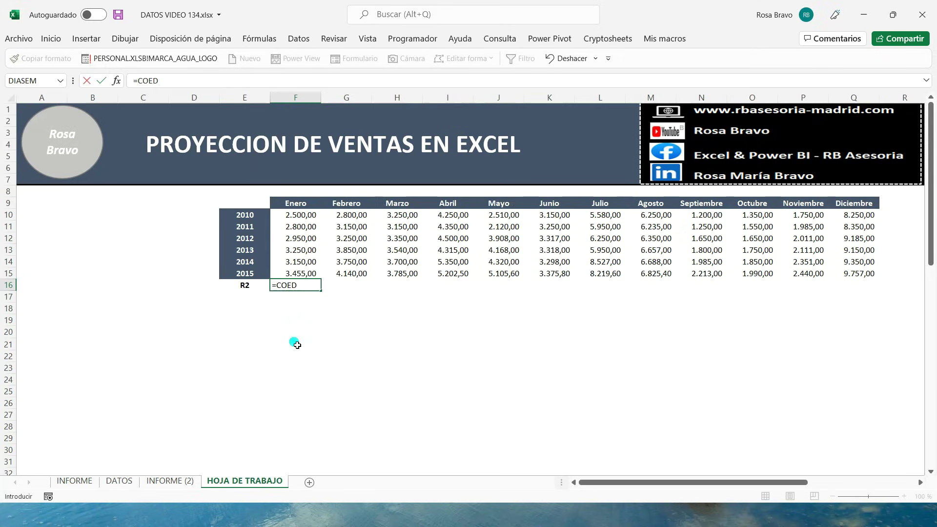
pyautogui.press('BackSpace')
pyautogui.write('F')
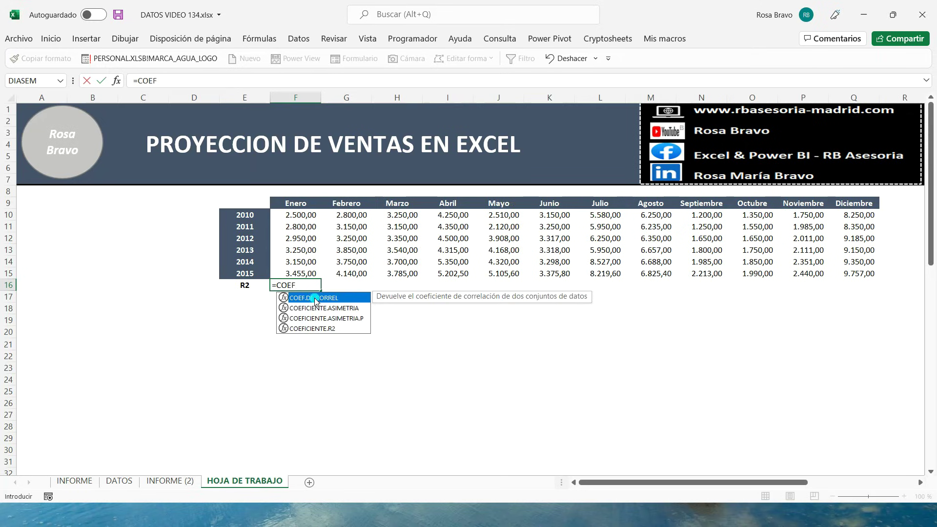
pyautogui.doubleClick(314, 298)
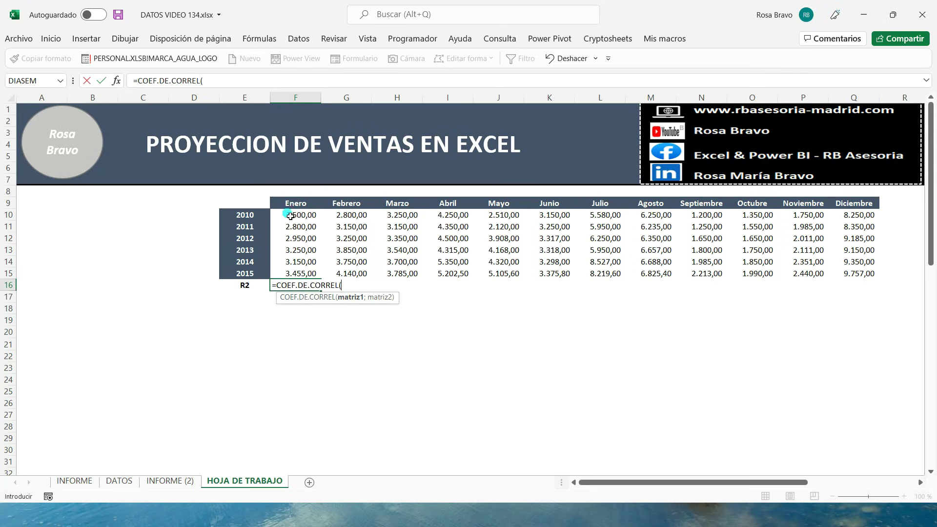
pyautogui.moveTo(296, 215); pyautogui.dragTo(304, 279)
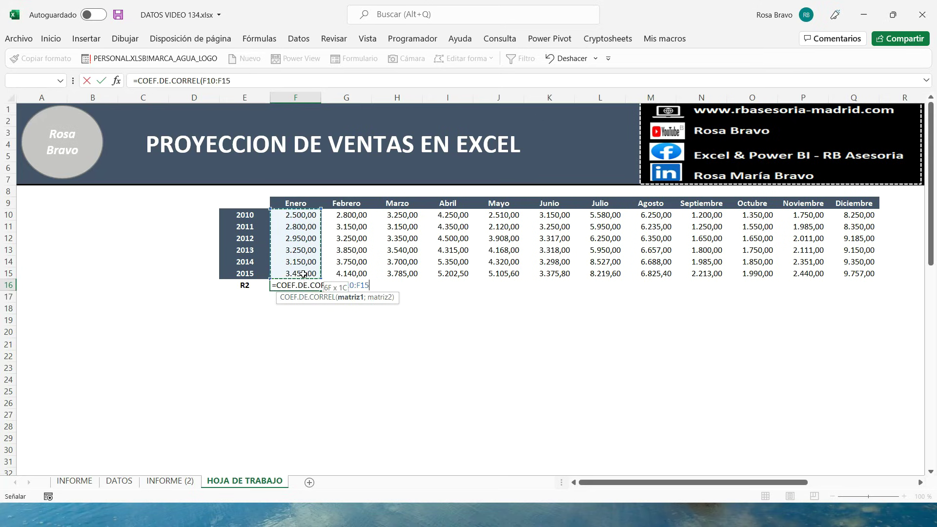
pyautogui.write(';')
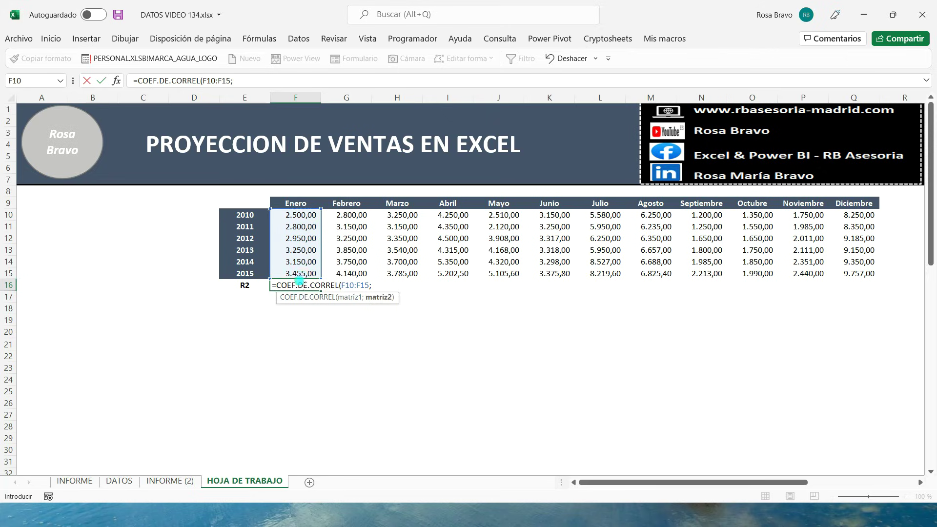
pyautogui.moveTo(237, 215); pyautogui.dragTo(239, 284)
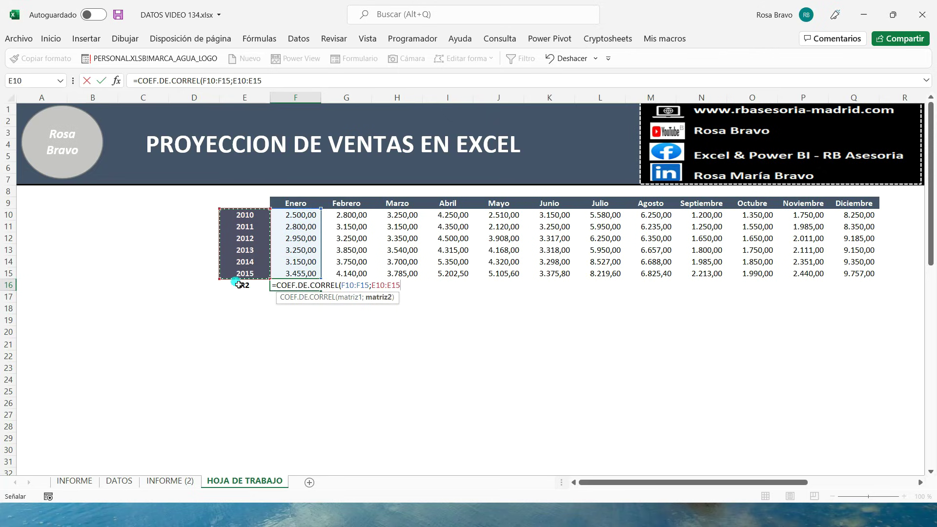
pyautogui.write(')')
pyautogui.press('Return')
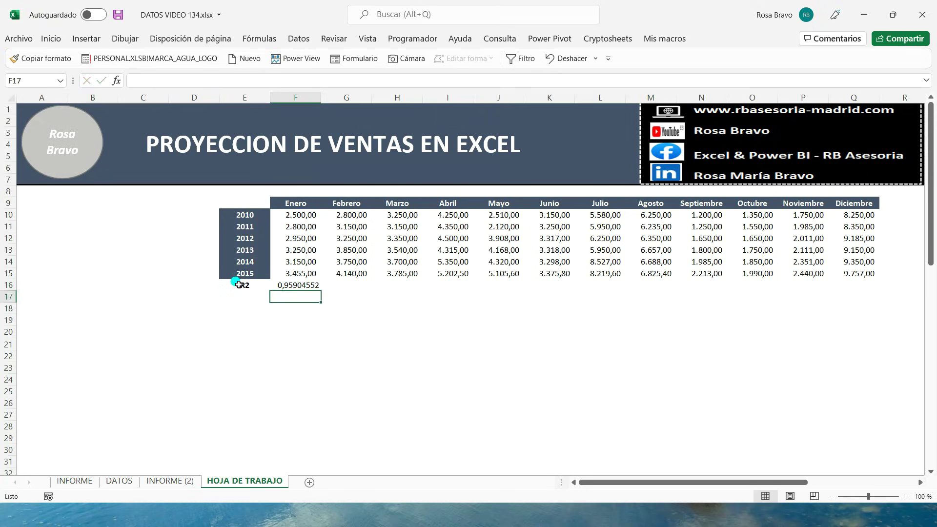
# Make the years range absolute ($E$10:$E$15) and fill the correlation formula across to Q16.
pyautogui.click(286, 288)
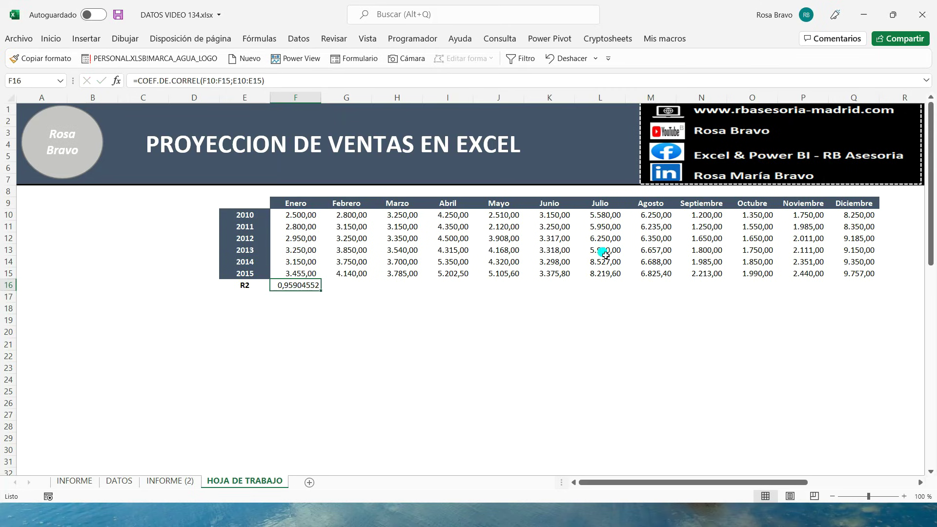
pyautogui.press('F2')
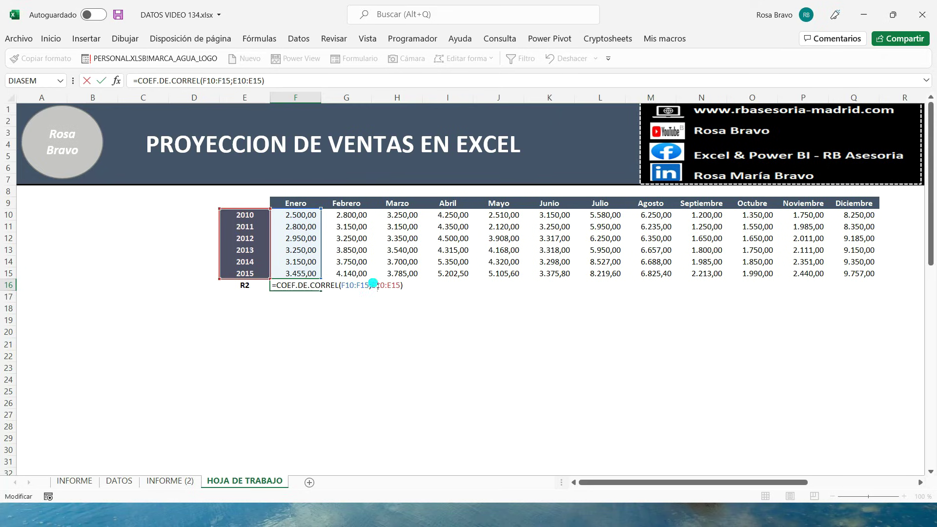
pyautogui.moveTo(371, 286); pyautogui.dragTo(402, 286)
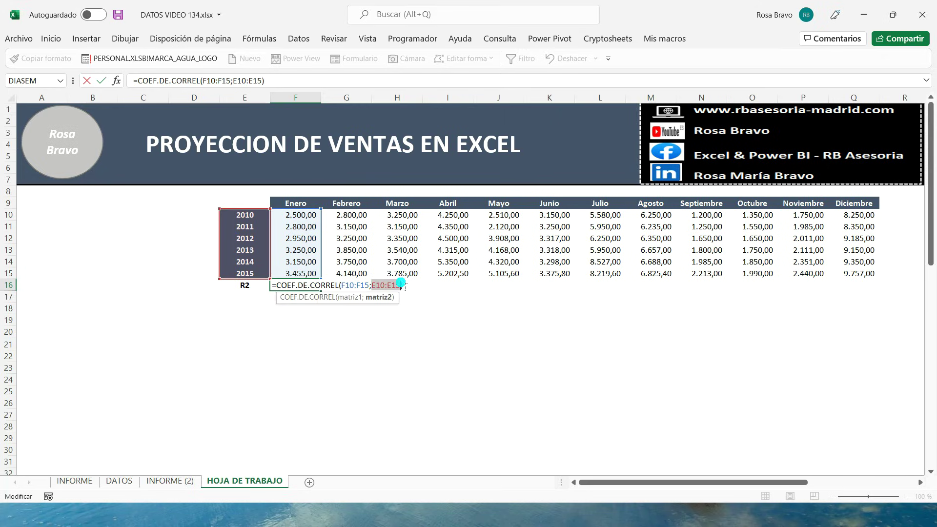
pyautogui.press('F4')
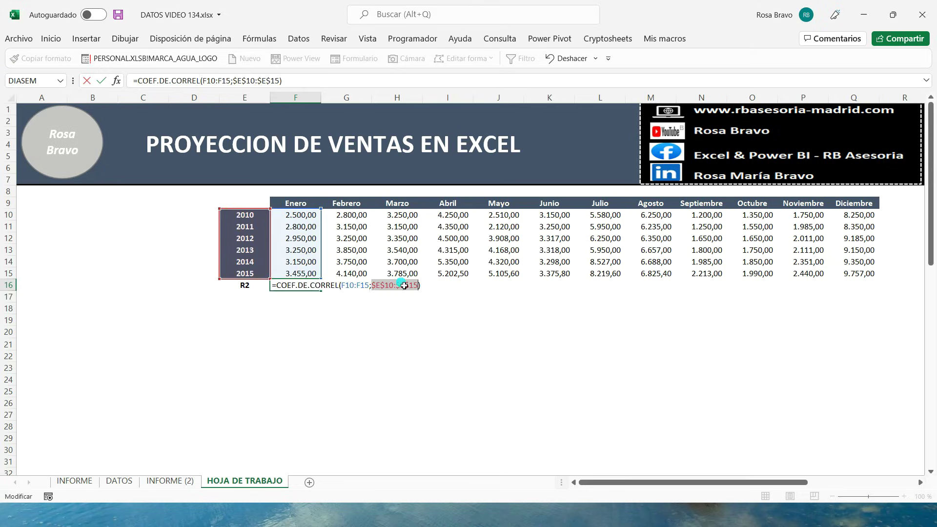
pyautogui.hotkey('ctrl', 'Return')
pyautogui.moveTo(327, 294); pyautogui.dragTo(866, 288)
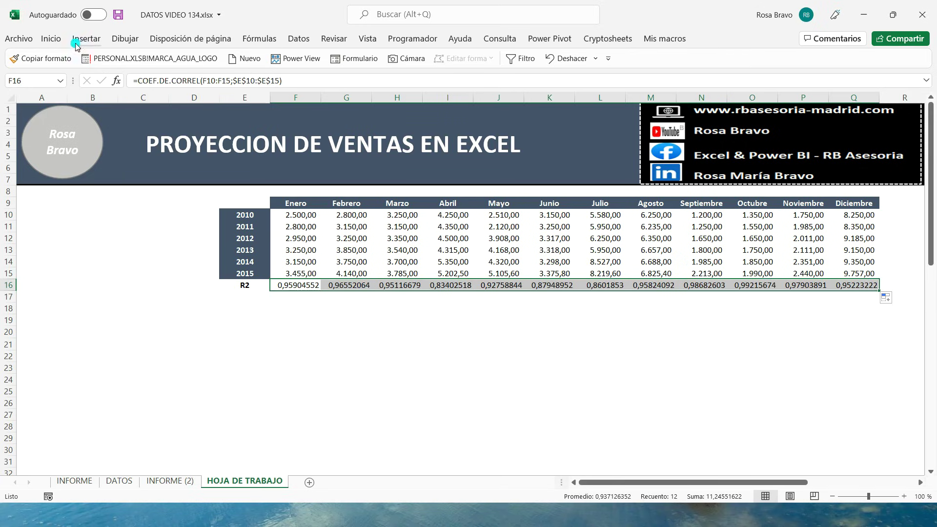
# Give the R2 values Número format reduced to two decimals.
pyautogui.click(51, 38)
pyautogui.click(499, 82)
pyautogui.click(499, 82)
pyautogui.click(500, 83)
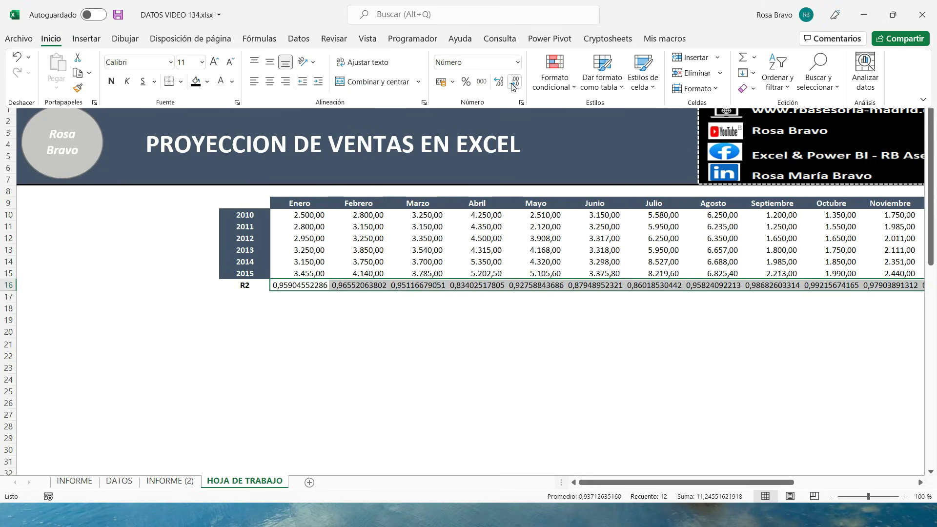
pyautogui.click(513, 83)
pyautogui.click(512, 83)
pyautogui.click(513, 83)
pyautogui.click(512, 83)
pyautogui.click(513, 83)
pyautogui.click(513, 83)
pyautogui.click(514, 83)
pyautogui.click(514, 83)
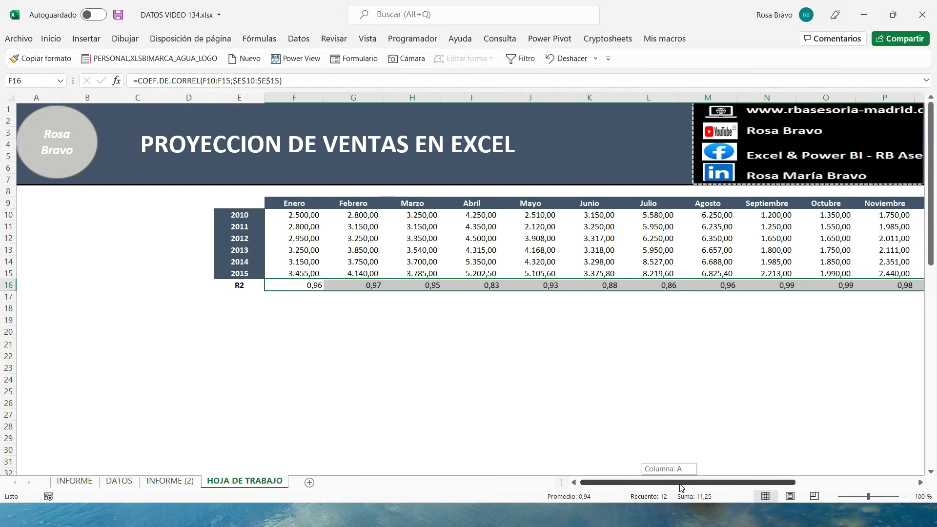
pyautogui.hscroll(3, 364, 347)
pyautogui.hscroll(-2, 364, 346)
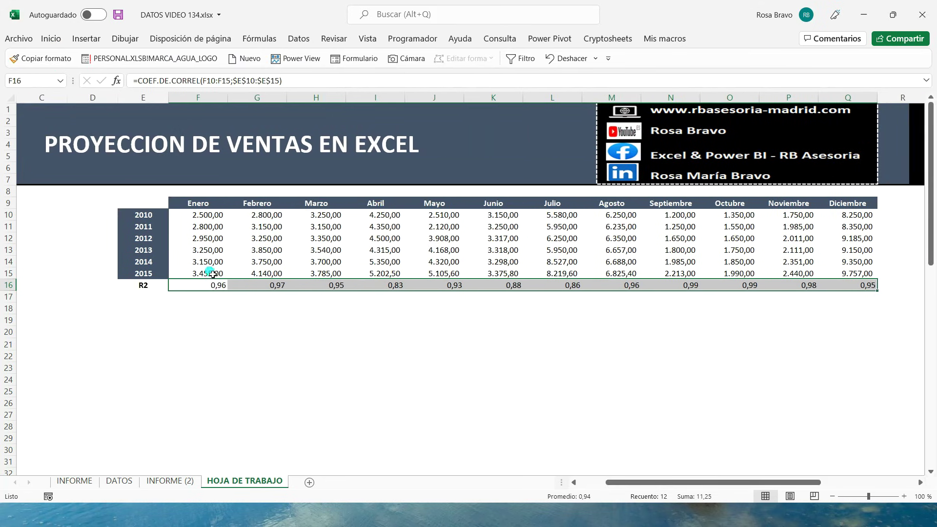
# Fill the 2015 sales row with a light gold colour.
pyautogui.click(211, 274)
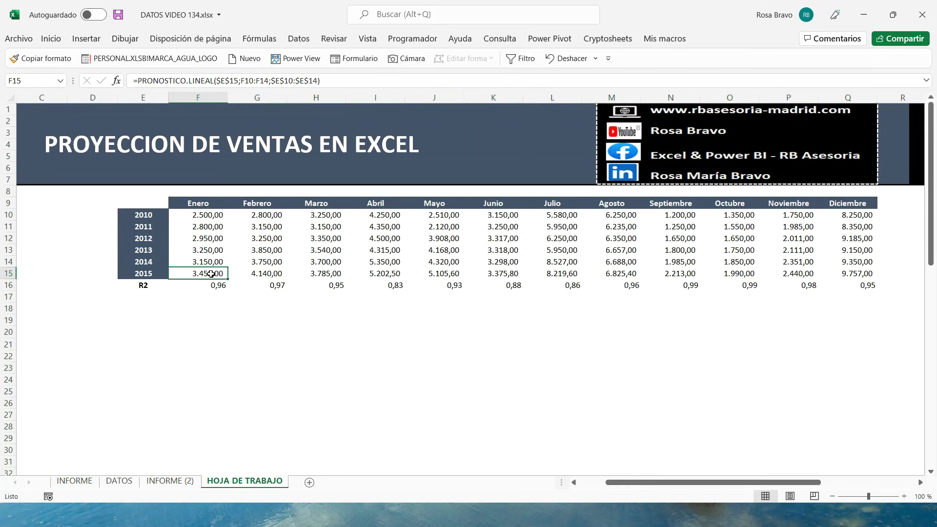
pyautogui.keyDown('shift'); pyautogui.click(852, 274); pyautogui.keyUp('shift')
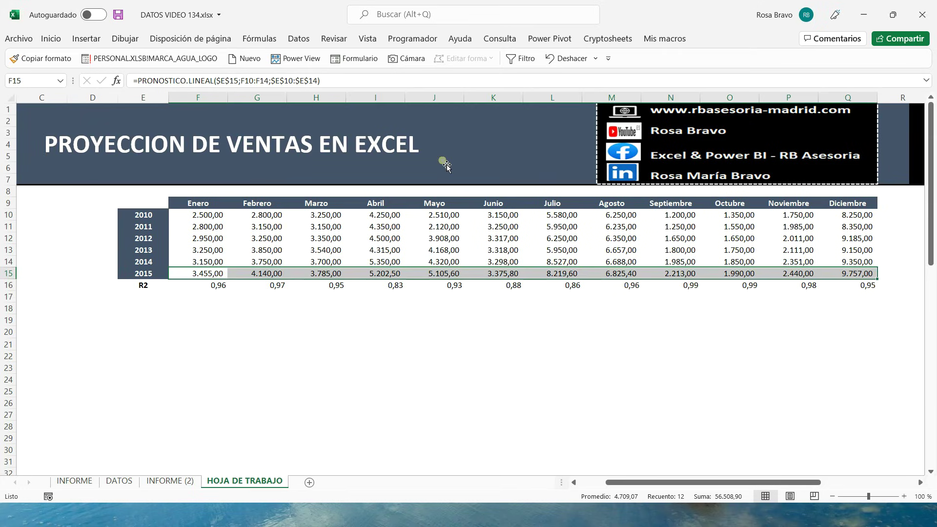
pyautogui.click(51, 38)
pyautogui.click(207, 82)
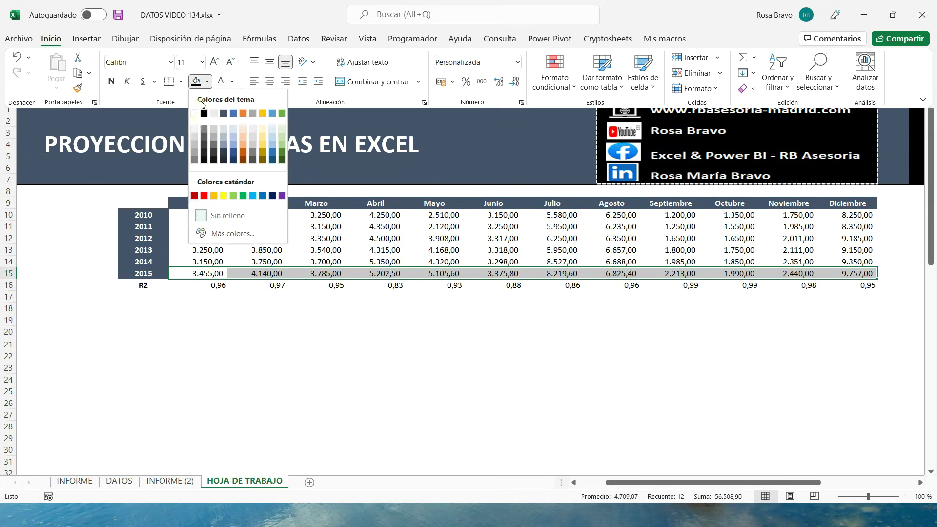
pyautogui.click(263, 146)
# Bold the R2 row with Ctrl+N.
pyautogui.click(200, 288)
pyautogui.hotkey('ctrl', 'shift', 'Right')
pyautogui.hotkey('ctrl', 'n')
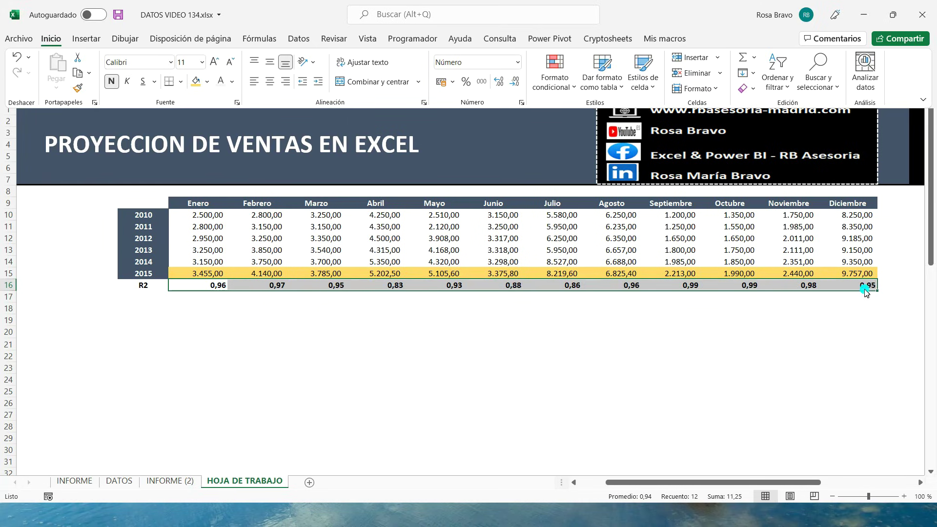
pyautogui.hotkey('ctrl', 'F1')
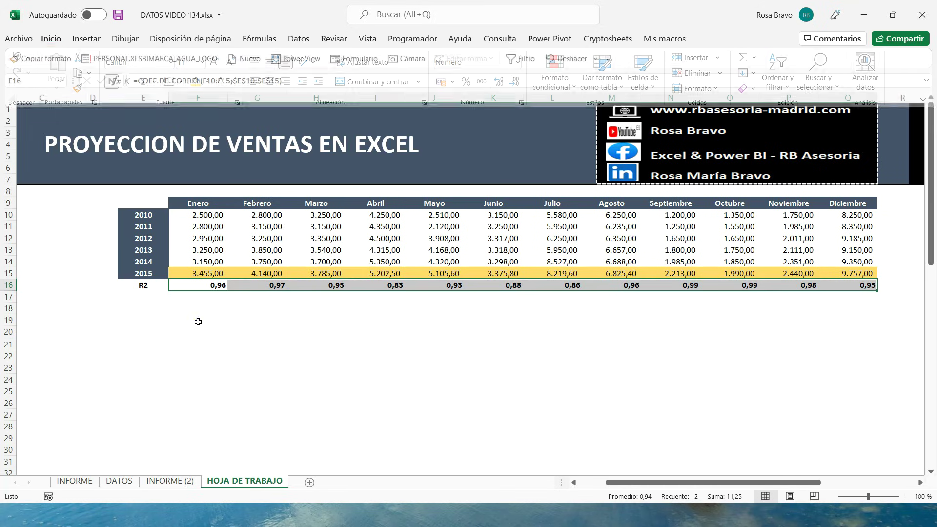
pyautogui.click(197, 313)
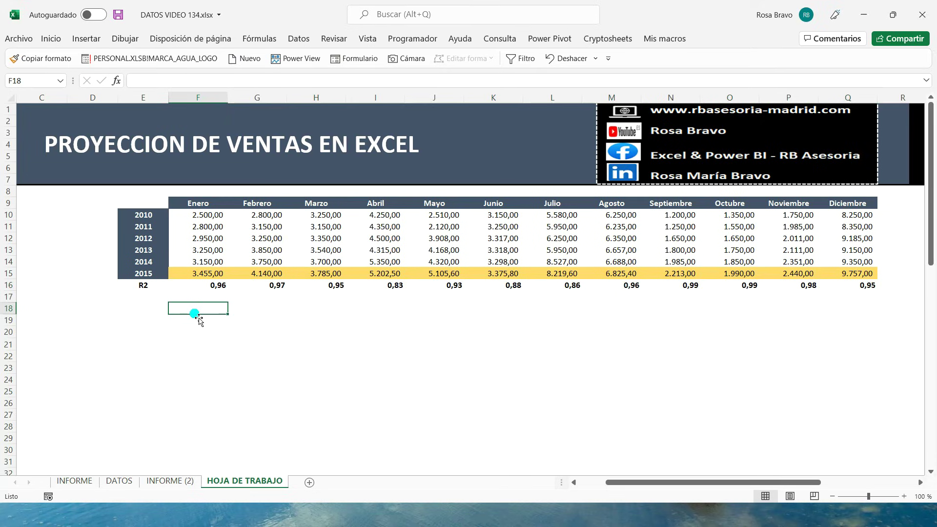
# Add a list validation to F18 sourced from month headers $F$9:$Q$9, then choose Enero.
pyautogui.click(211, 314)
pyautogui.click(292, 39)
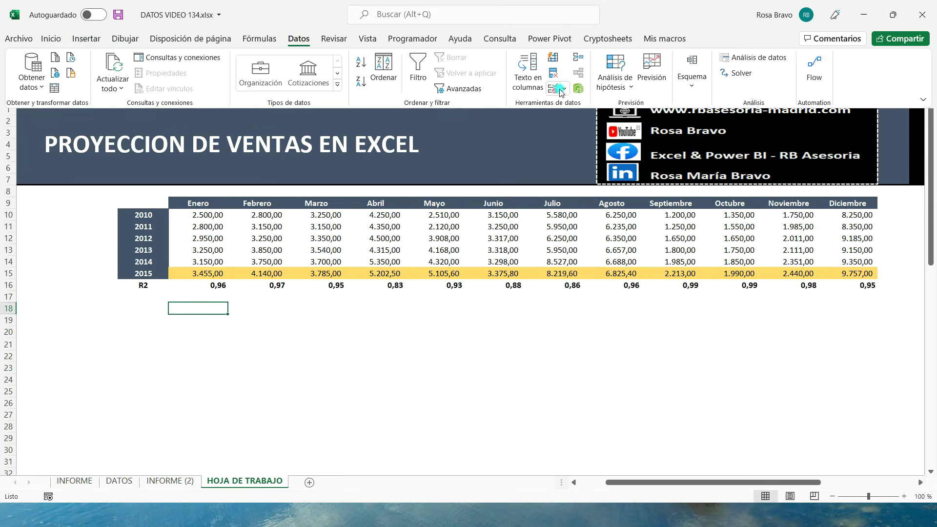
pyautogui.click(562, 90)
pyautogui.click(567, 105)
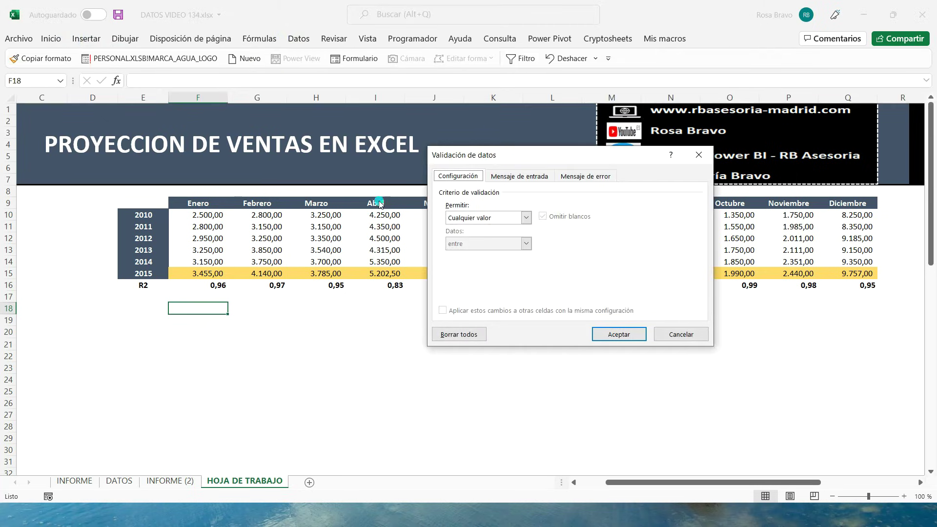
pyautogui.click(527, 218)
pyautogui.click(483, 253)
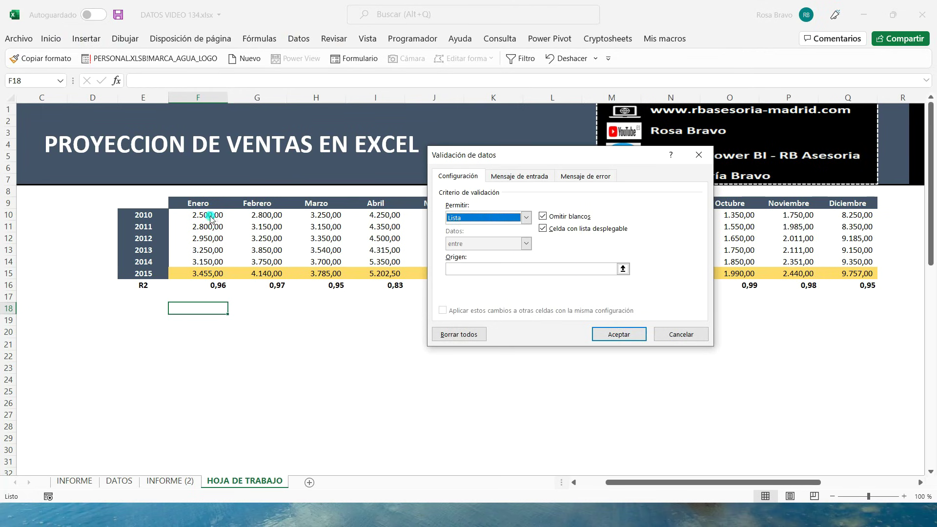
pyautogui.moveTo(554, 154); pyautogui.dragTo(394, 281)
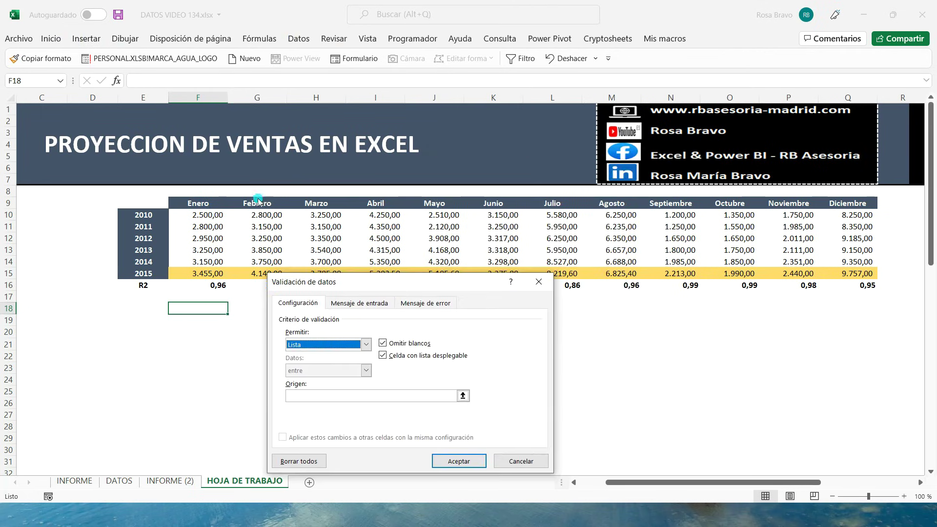
pyautogui.click(299, 397)
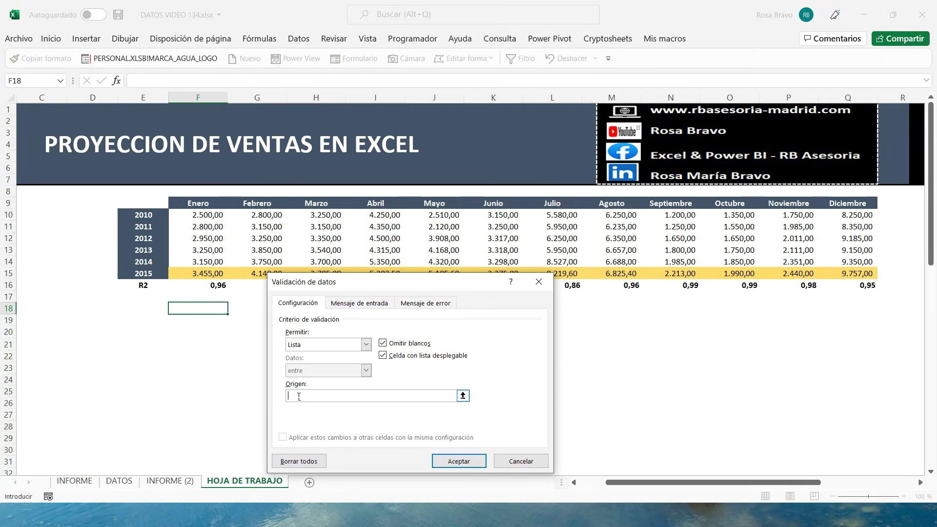
pyautogui.moveTo(214, 205); pyautogui.dragTo(834, 204)
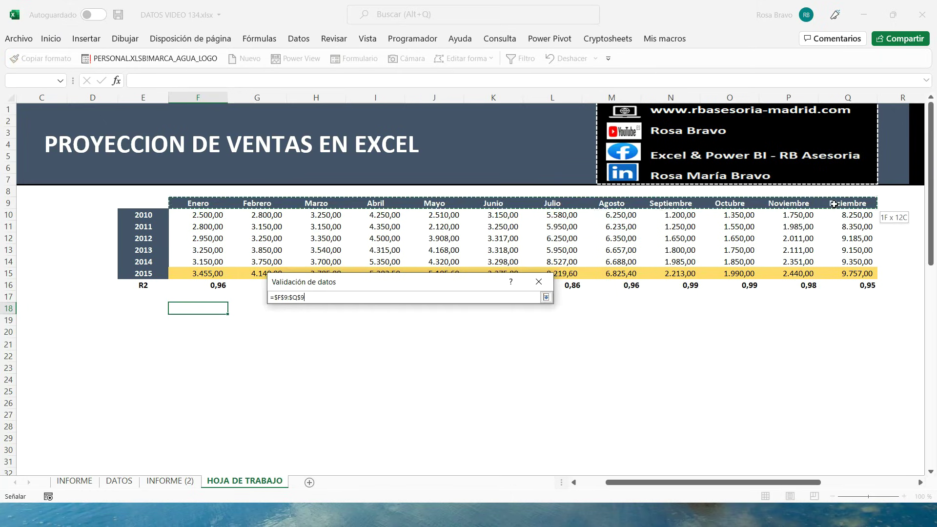
pyautogui.click(478, 462)
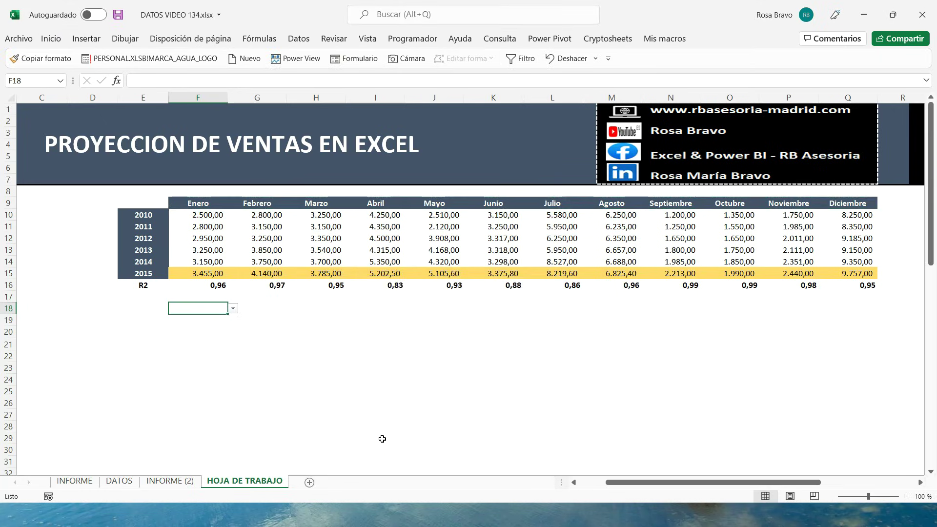
pyautogui.click(233, 309)
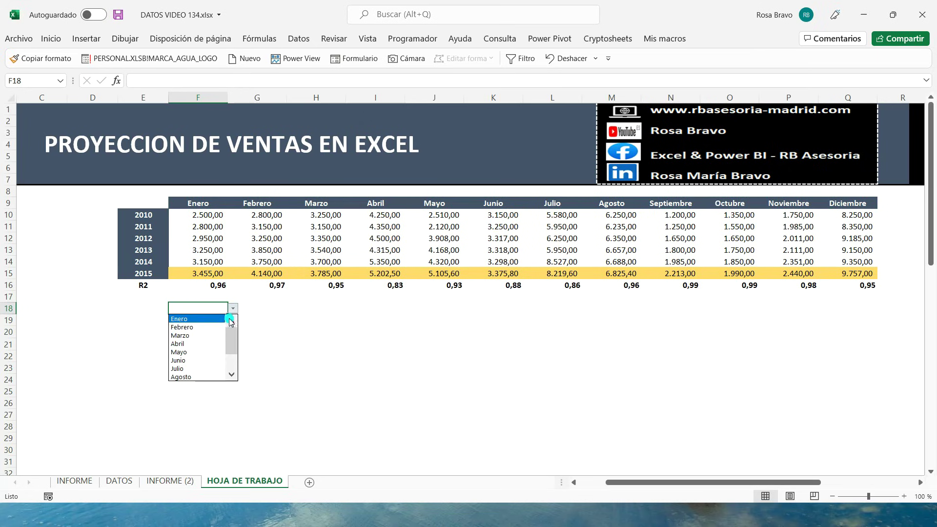
pyautogui.click(218, 325)
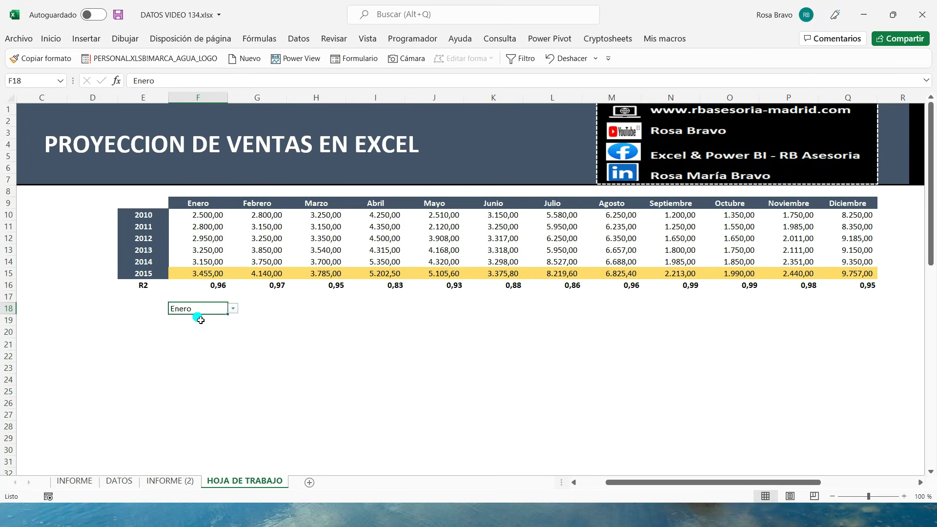
# Copy the year labels 2010–2015 into E19:E24.
pyautogui.moveTo(143, 215); pyautogui.dragTo(155, 272)
pyautogui.hotkey('ctrl', 'c')
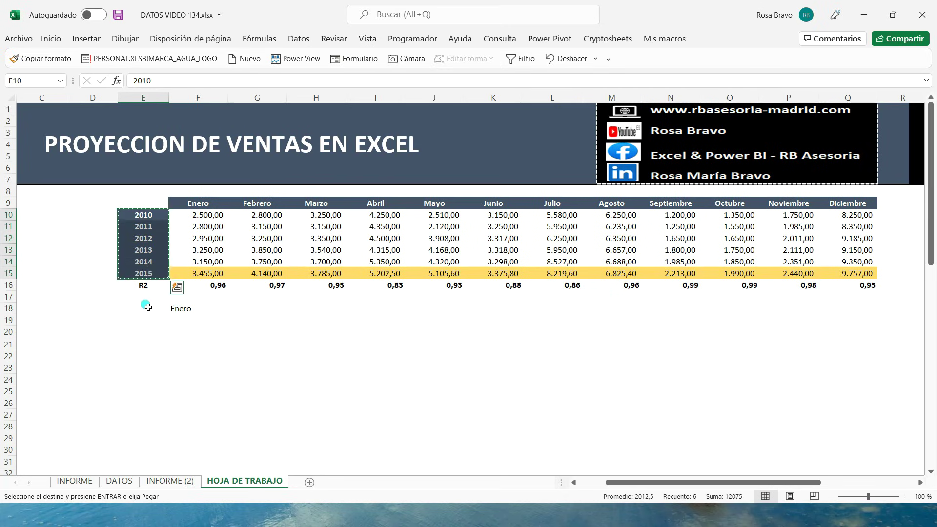
pyautogui.click(147, 320)
pyautogui.hotkey('ctrl', 'v')
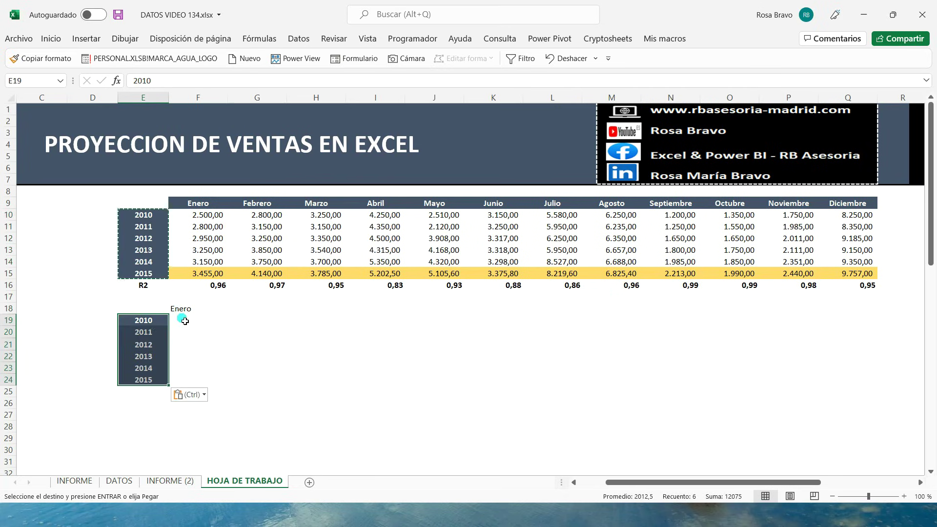
pyautogui.press('Escape')
pyautogui.moveTo(198, 321); pyautogui.dragTo(203, 380)
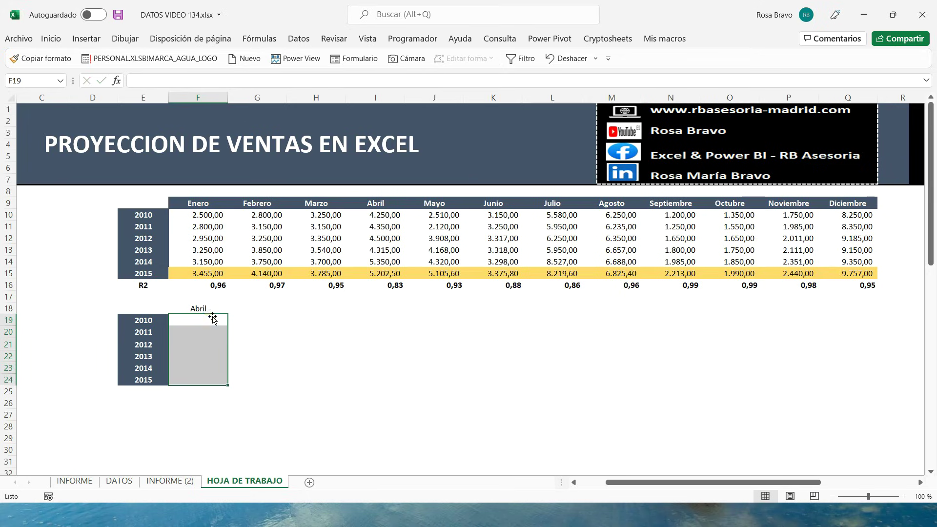
# Format the Abril month header in F18 with a black fill and white text.
pyautogui.click(211, 312)
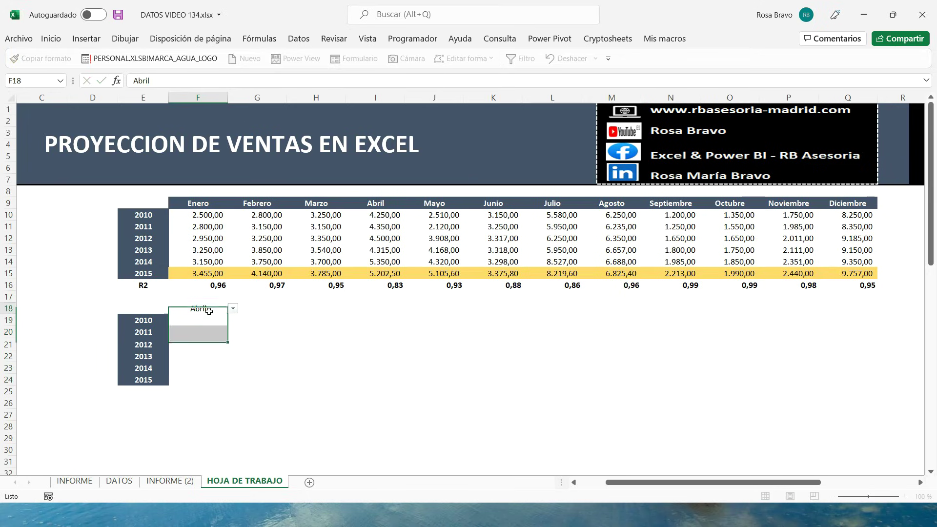
pyautogui.click(51, 39)
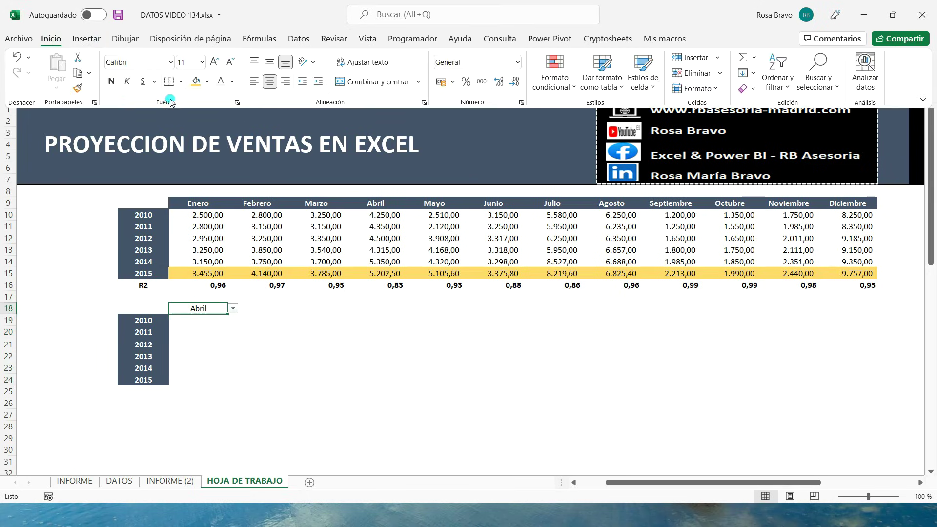
pyautogui.click(208, 85)
pyautogui.click(204, 112)
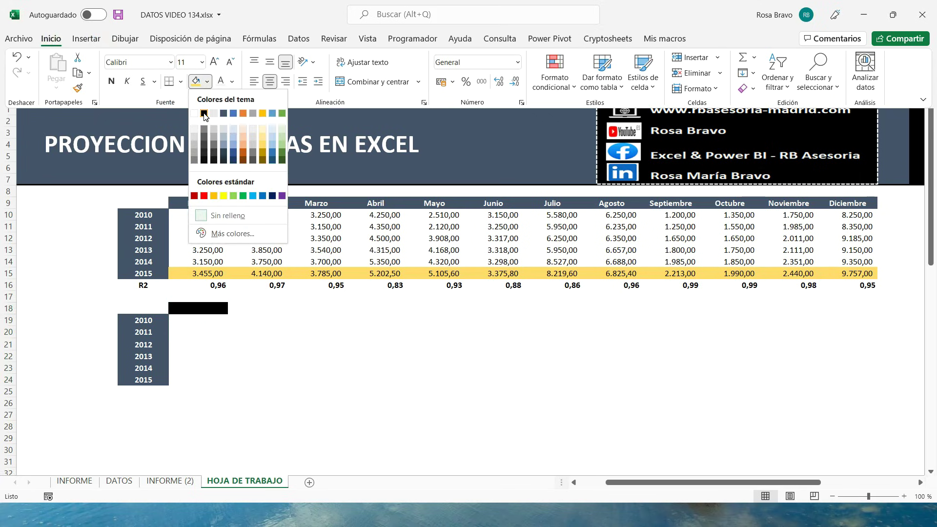
pyautogui.click(233, 84)
pyautogui.click(220, 131)
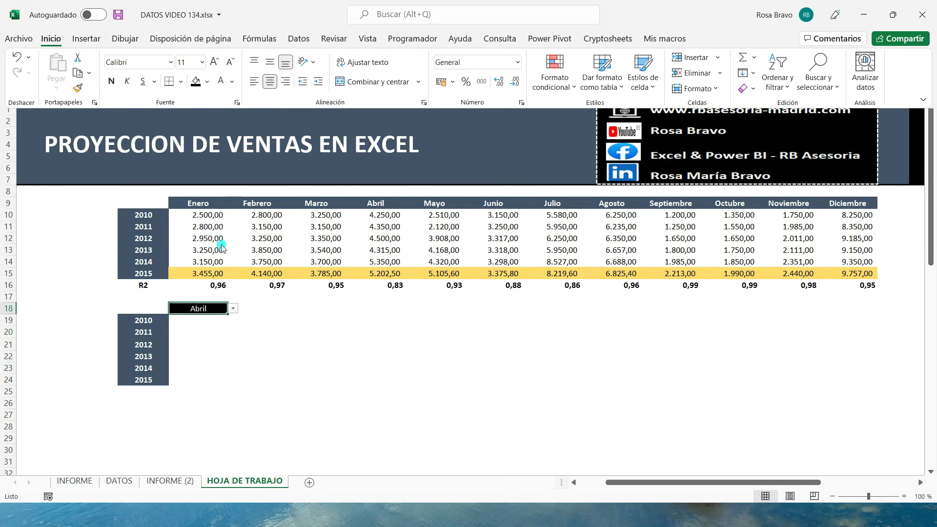
pyautogui.hotkey('ctrl', 'F1')
pyautogui.moveTo(196, 322); pyautogui.dragTo(206, 383)
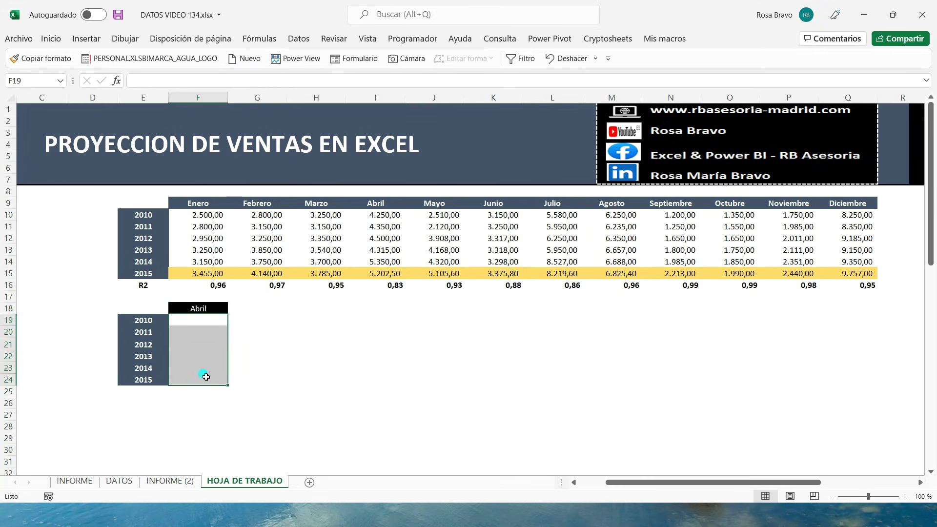
pyautogui.click(192, 322)
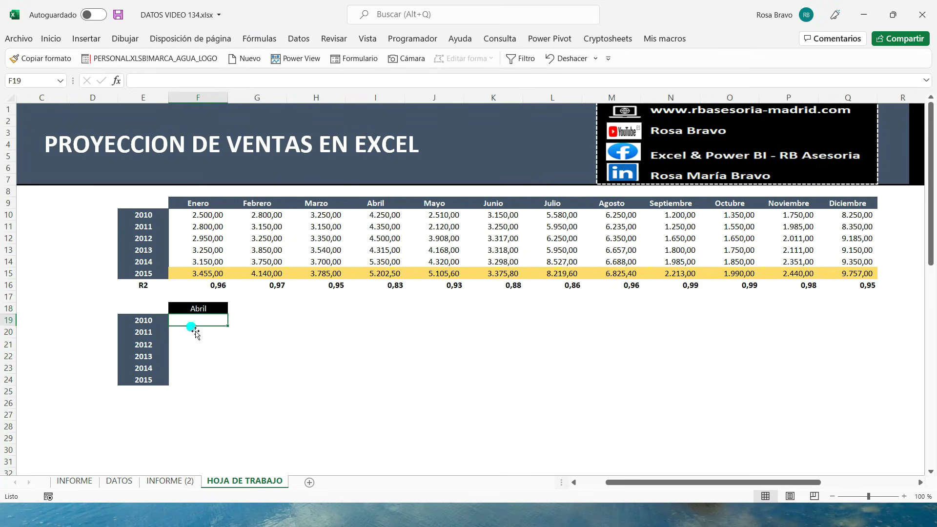
# Enter =BUSCARX(F18;F9:Q9;F10:Q10) in F19 to look up the chosen month's 2010 sales.
pyautogui.write('=BUSCARX')
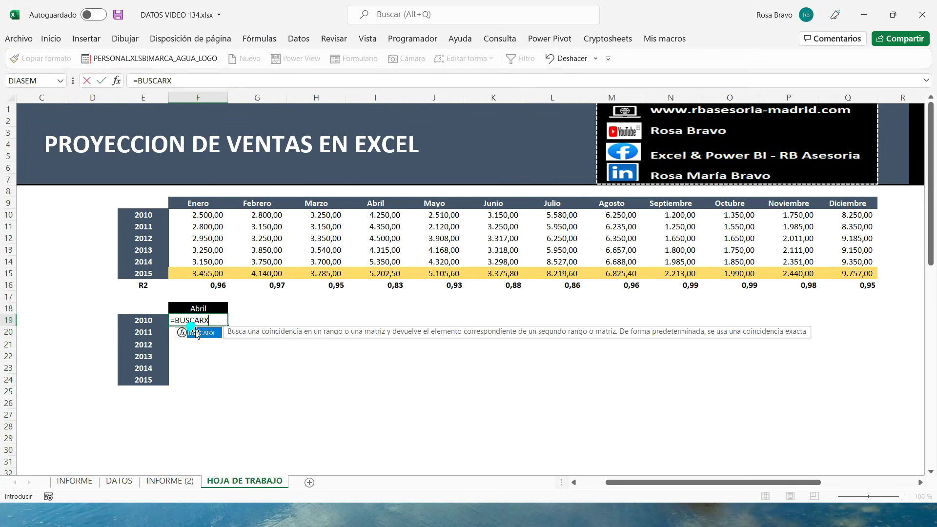
pyautogui.doubleClick(196, 334)
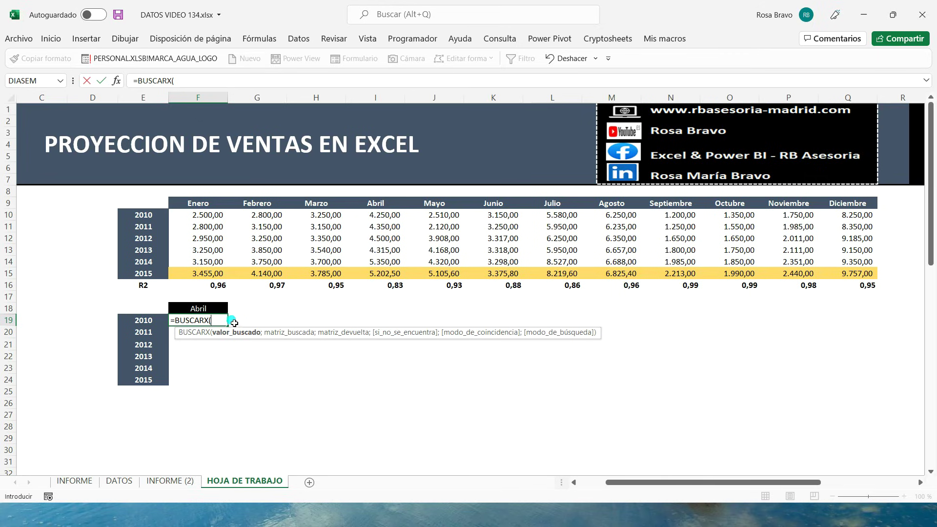
pyautogui.click(211, 310)
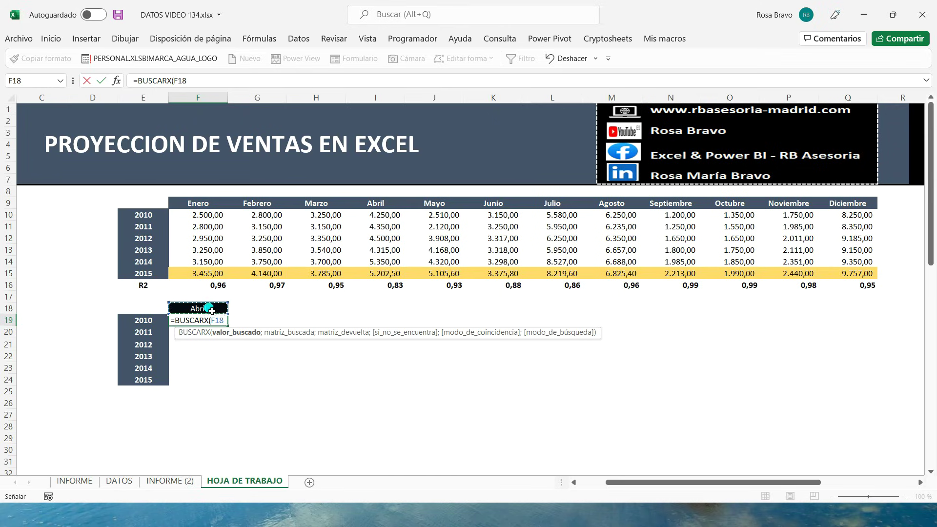
pyautogui.write(';')
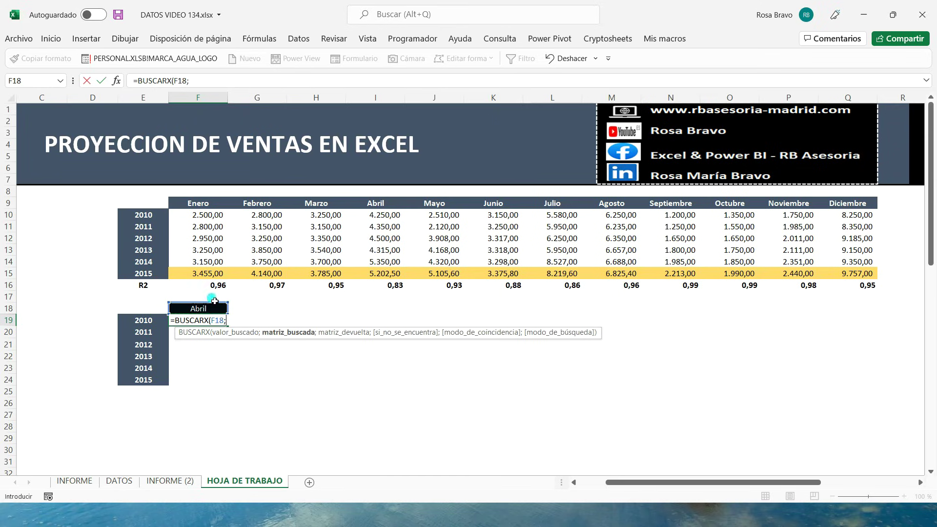
pyautogui.moveTo(197, 191)
pyautogui.mouseDown()
pyautogui.moveTo(805, 198)
pyautogui.moveTo(847, 209)
pyautogui.mouseUp()
pyautogui.write(';')
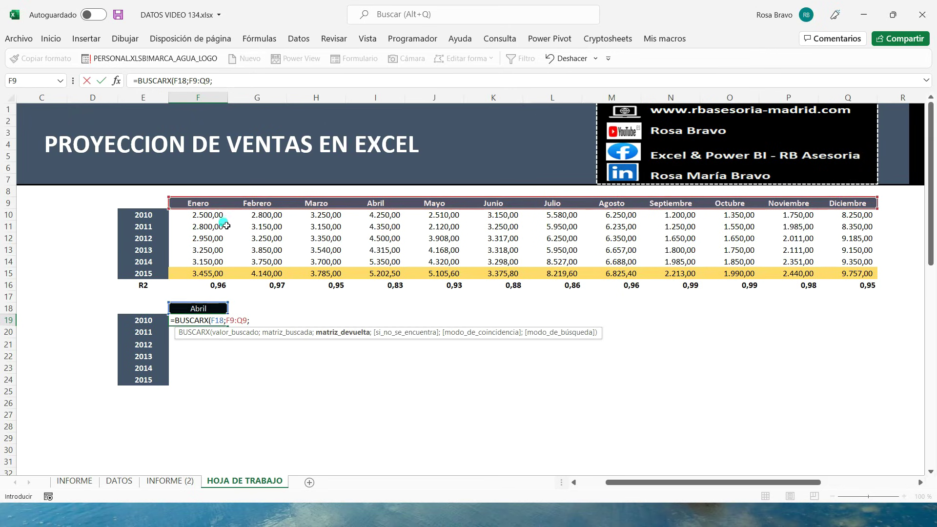
pyautogui.moveTo(200, 219); pyautogui.dragTo(833, 224)
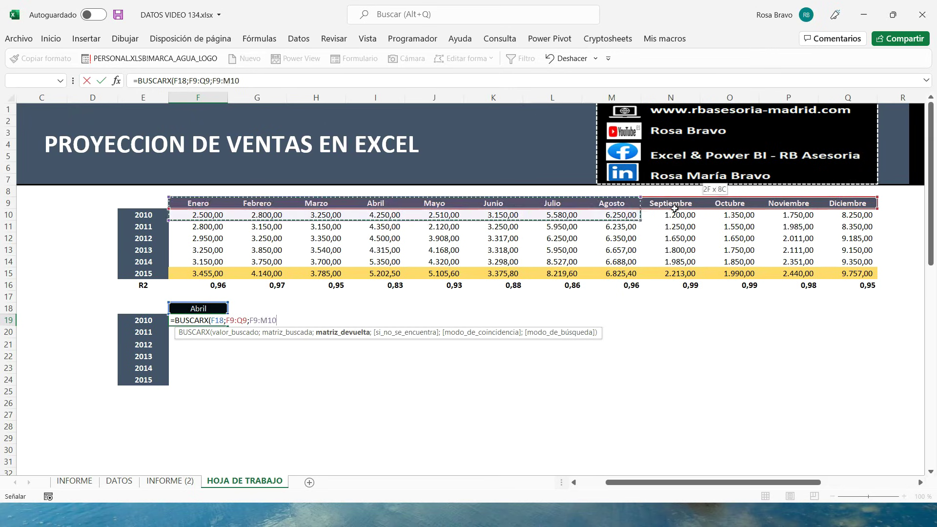
pyautogui.moveTo(833, 223); pyautogui.dragTo(844, 216)
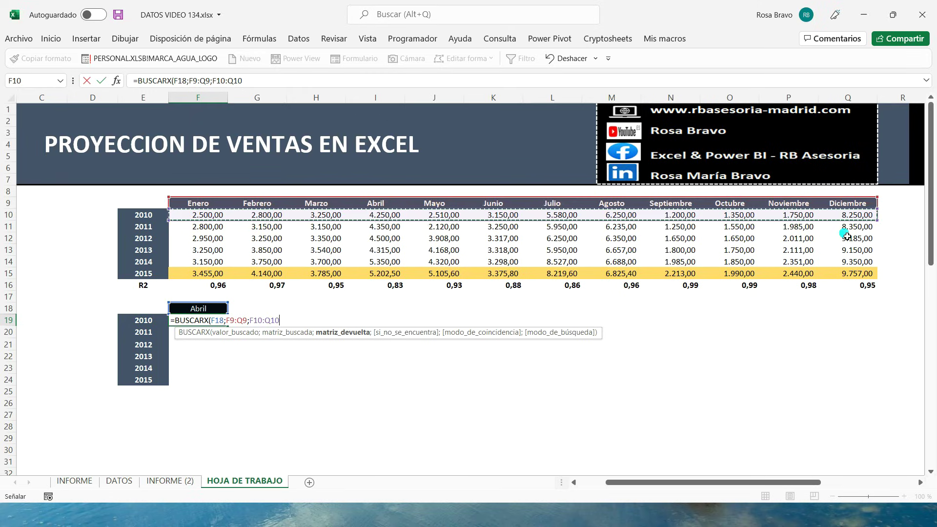
pyautogui.write(')')
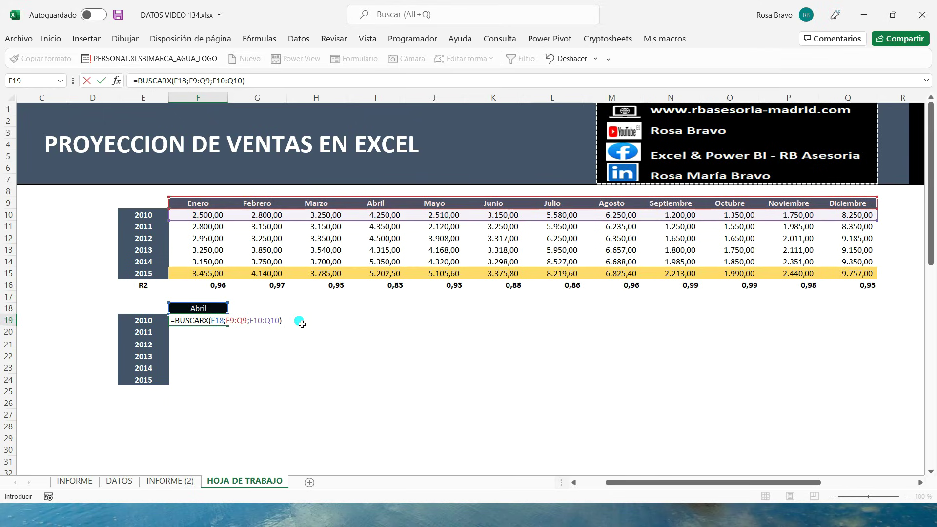
pyautogui.press('Return')
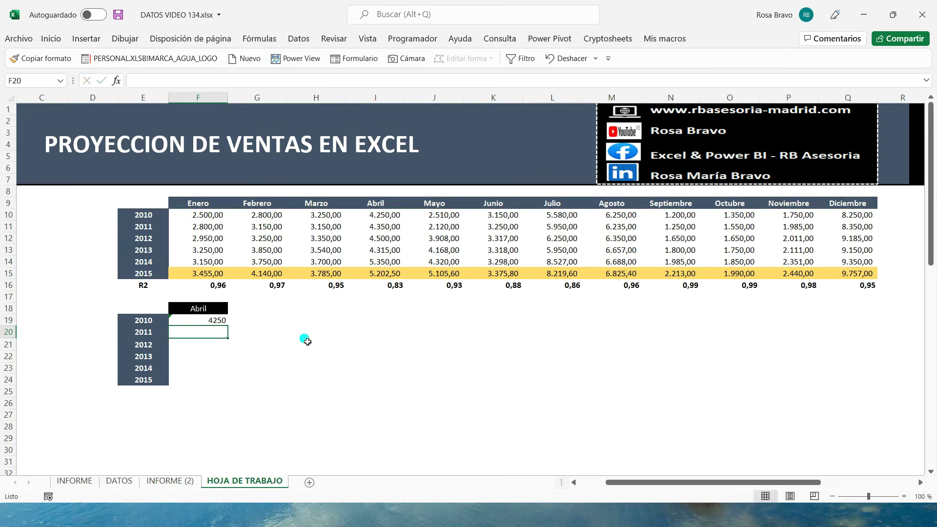
# Anchor the month and header references as $F$18 and $F$9:$Q$9 in F19's formula.
pyautogui.click(210, 324)
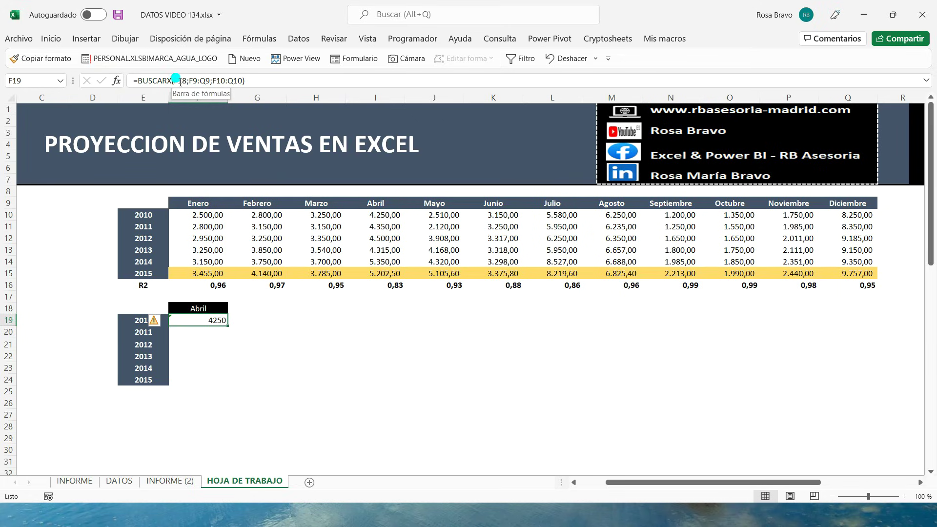
pyautogui.click(175, 79)
pyautogui.click(213, 87)
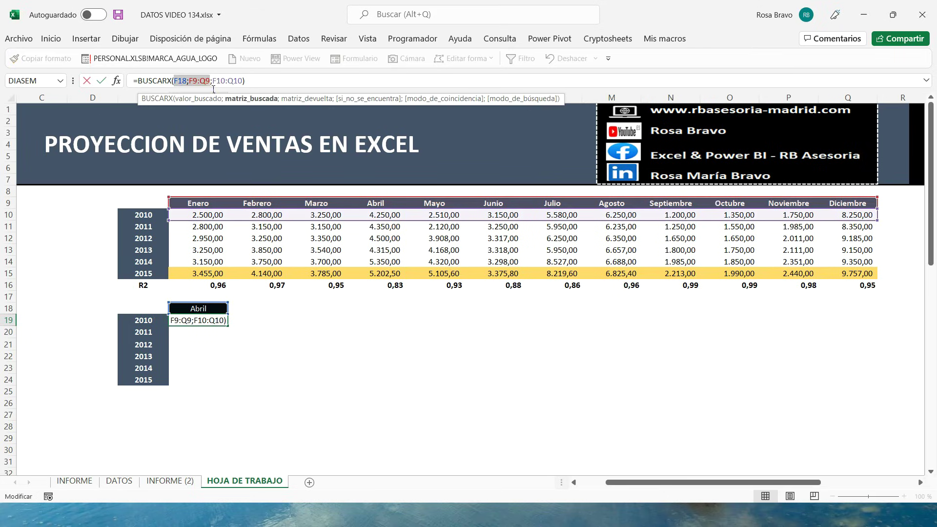
pyautogui.press('F4')
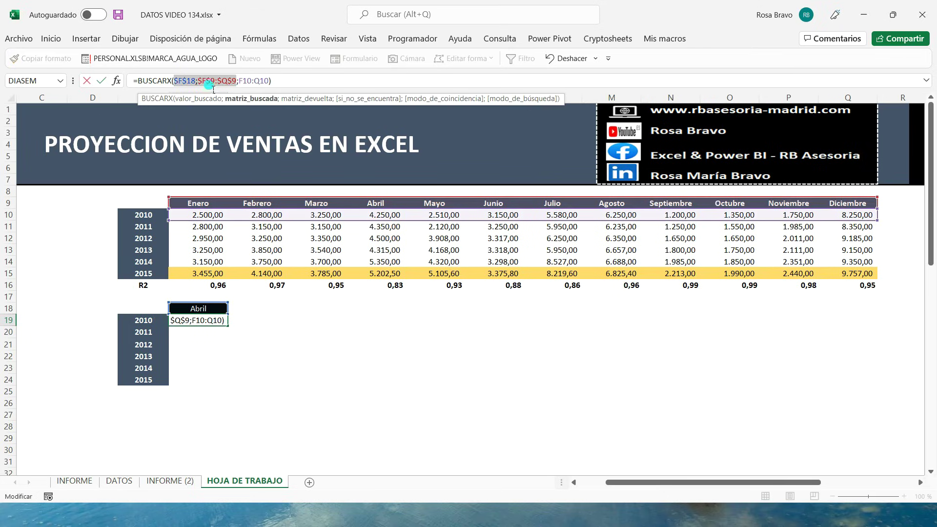
pyautogui.press('Return')
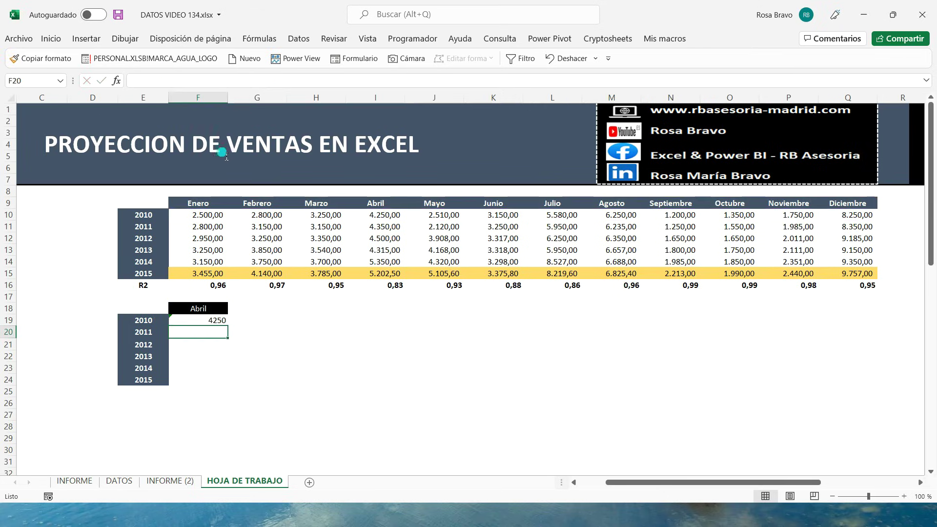
# Check the 2010–2014 sales rows against the 4250 lookup result.
pyautogui.click(215, 321)
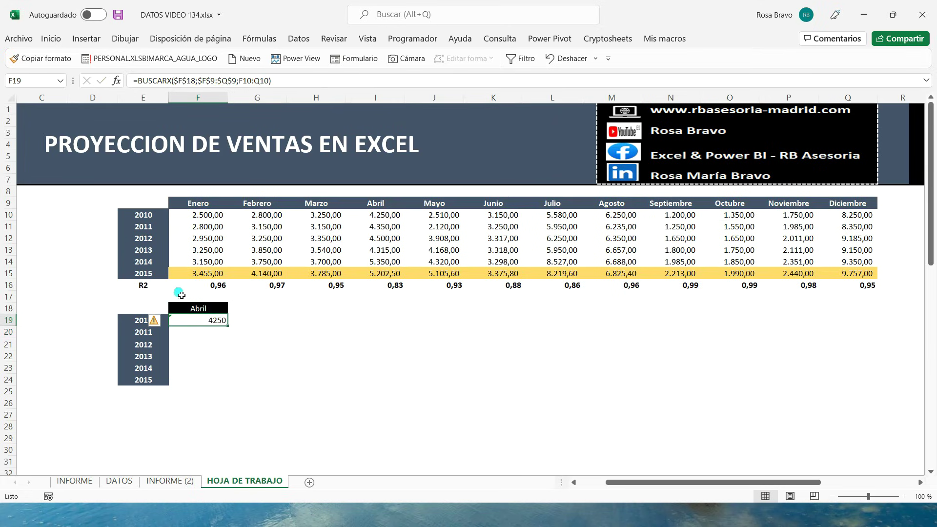
pyautogui.click(143, 321)
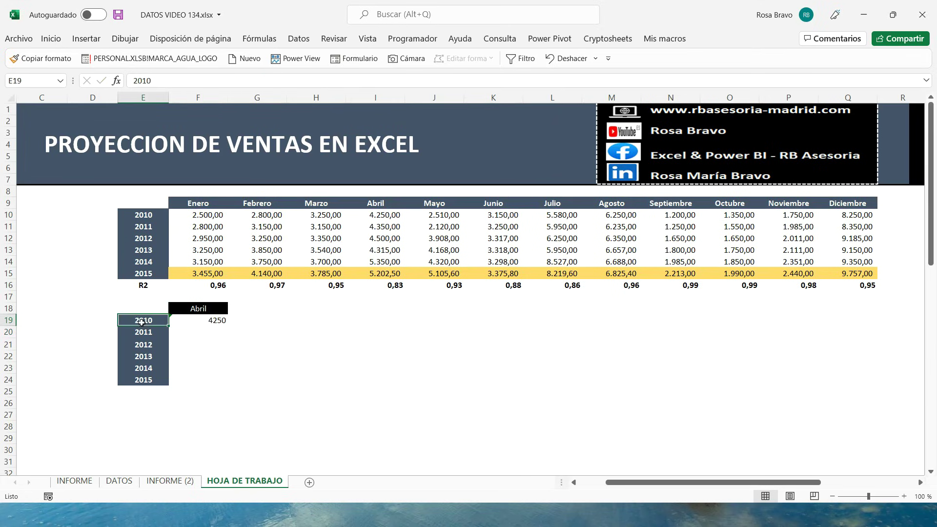
pyautogui.click(9, 215)
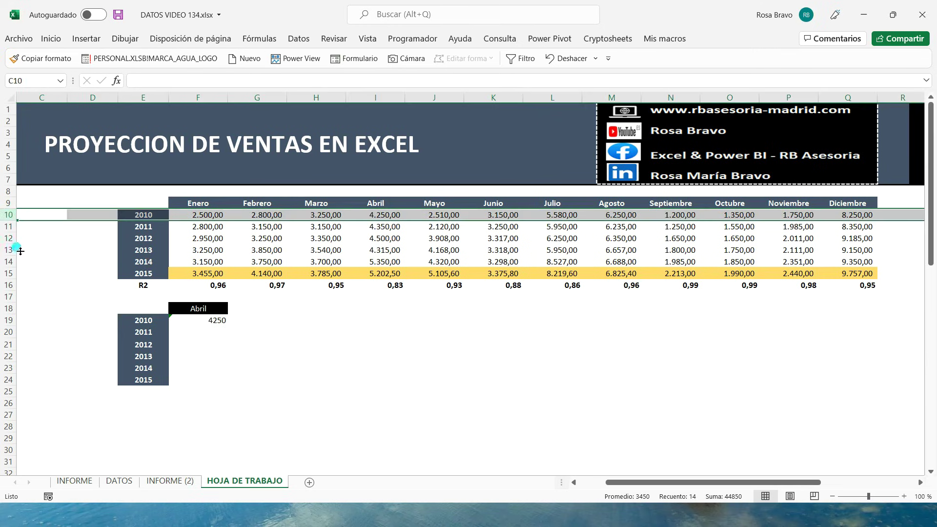
pyautogui.click(10, 263)
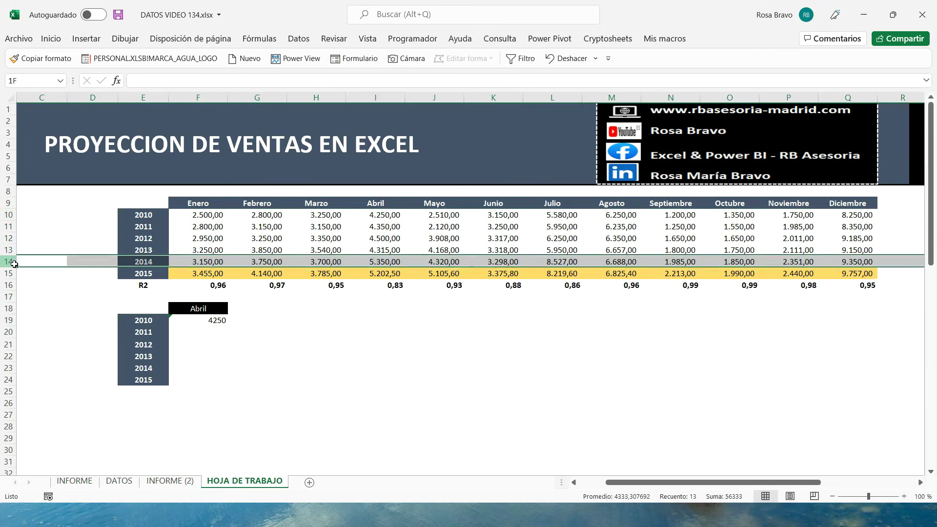
pyautogui.click(187, 324)
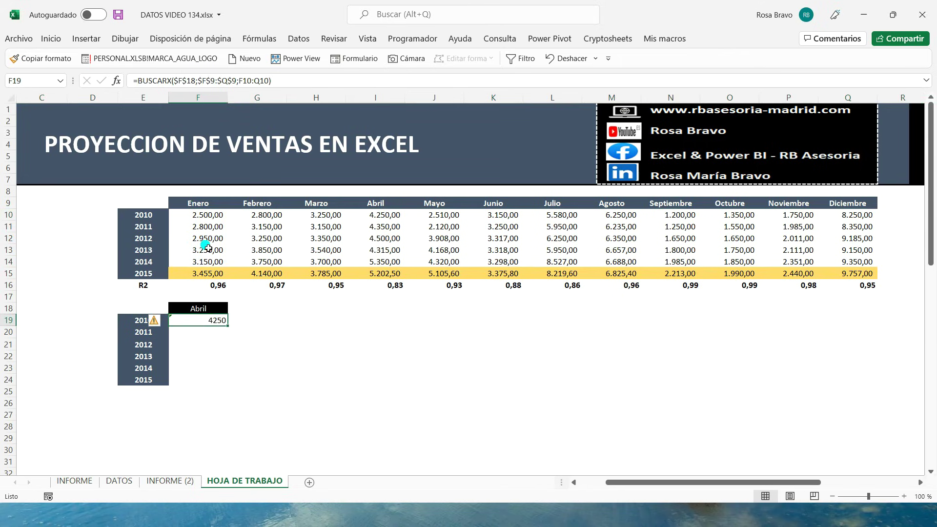
pyautogui.moveTo(204, 220)
pyautogui.mouseDown()
pyautogui.moveTo(228, 239)
pyautogui.moveTo(780, 252)
pyautogui.mouseUp()
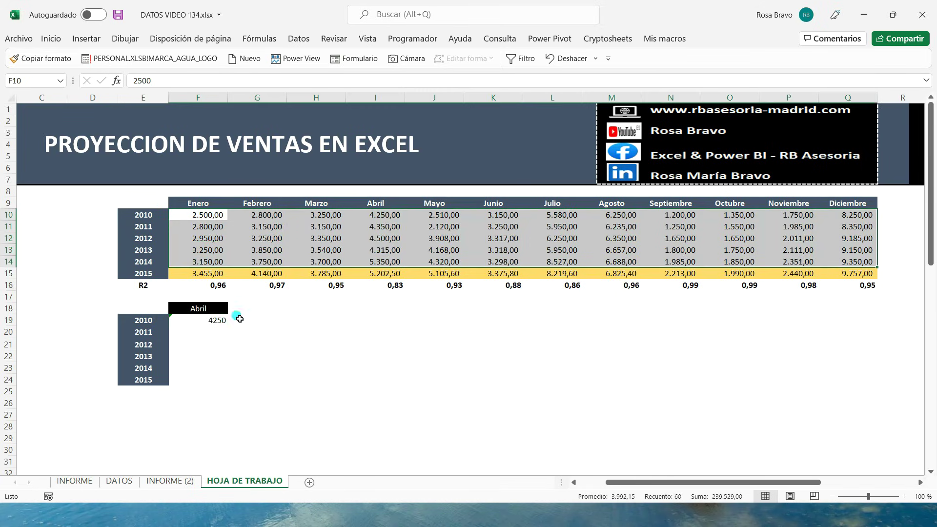
# Fill the lookup formula down to F24 and apply the thousands-separator format.
pyautogui.click(207, 324)
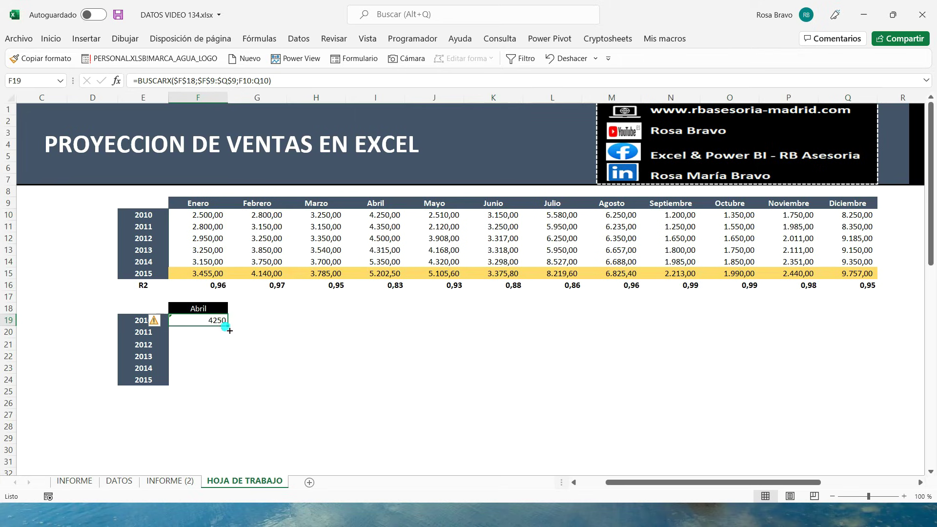
pyautogui.moveTo(223, 334); pyautogui.dragTo(225, 384)
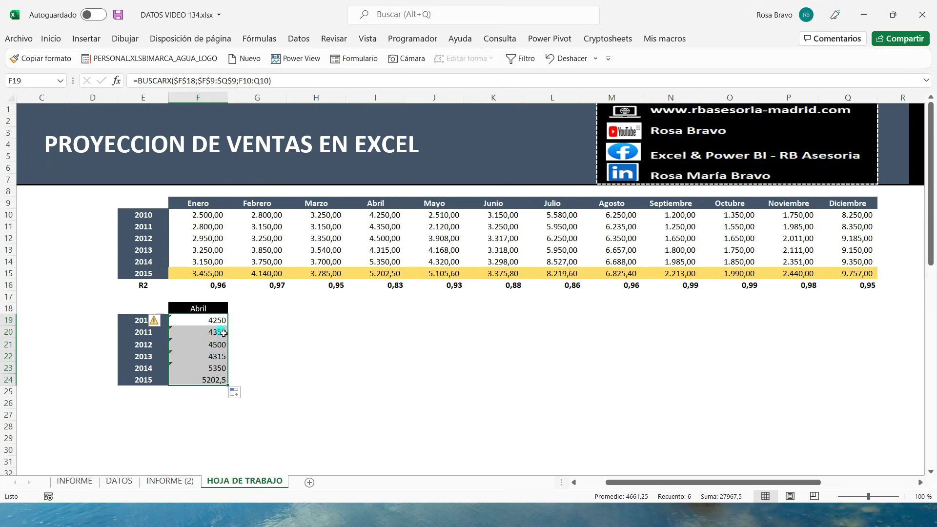
pyautogui.click(51, 39)
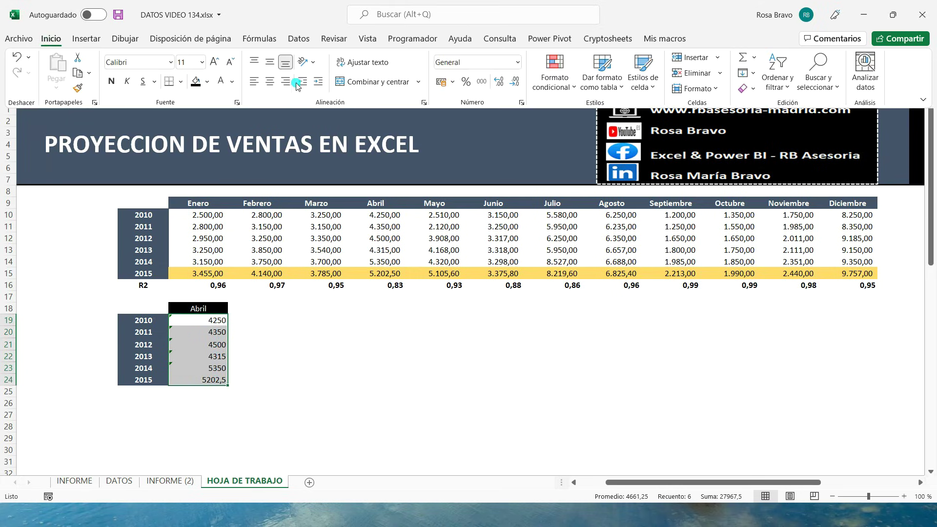
pyautogui.click(476, 82)
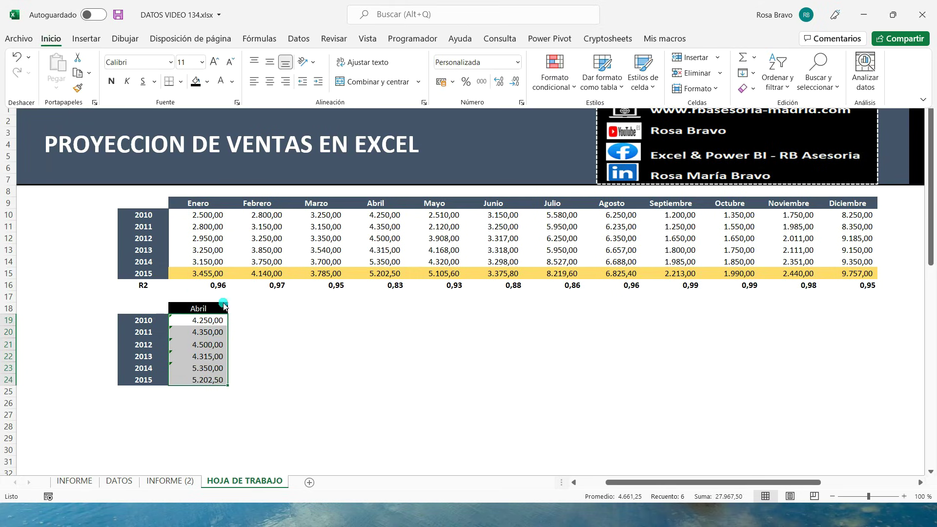
# Switch the F18 month to Agosto, then Diciembre, showing 8.250,00 to 9.757,00.
pyautogui.click(212, 308)
pyautogui.click(233, 309)
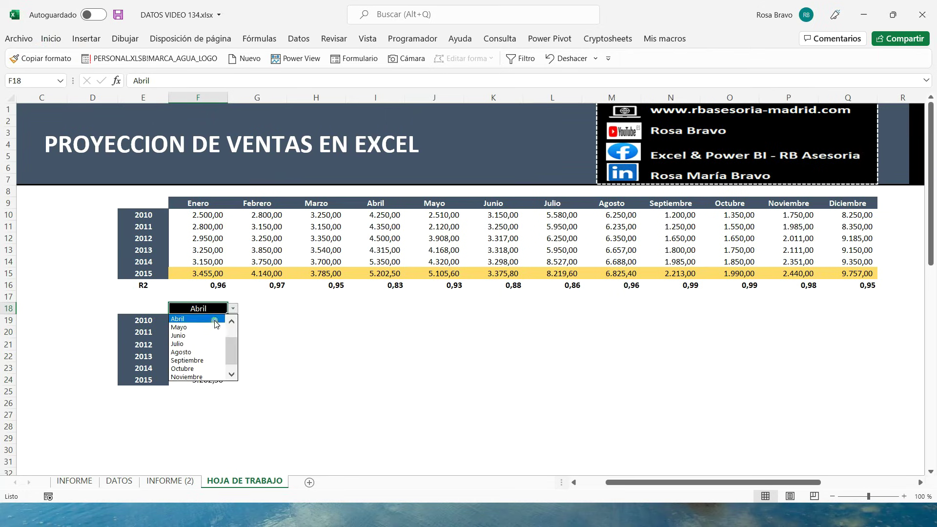
pyautogui.click(203, 352)
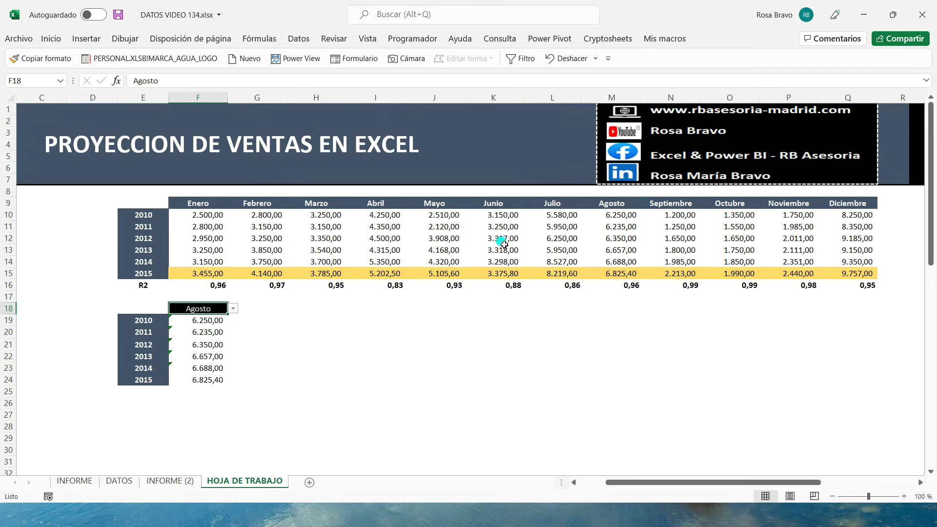
pyautogui.click(233, 309)
pyautogui.click(199, 377)
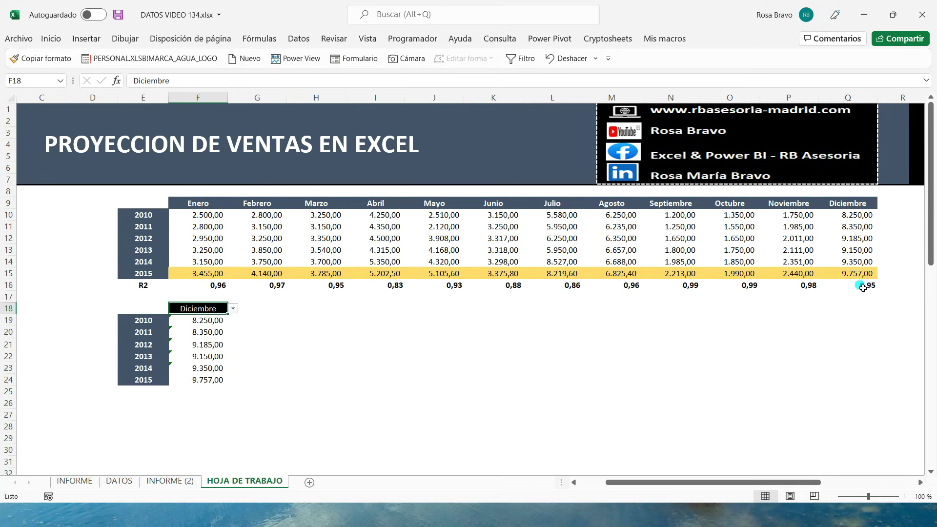
pyautogui.moveTo(185, 326); pyautogui.dragTo(186, 382)
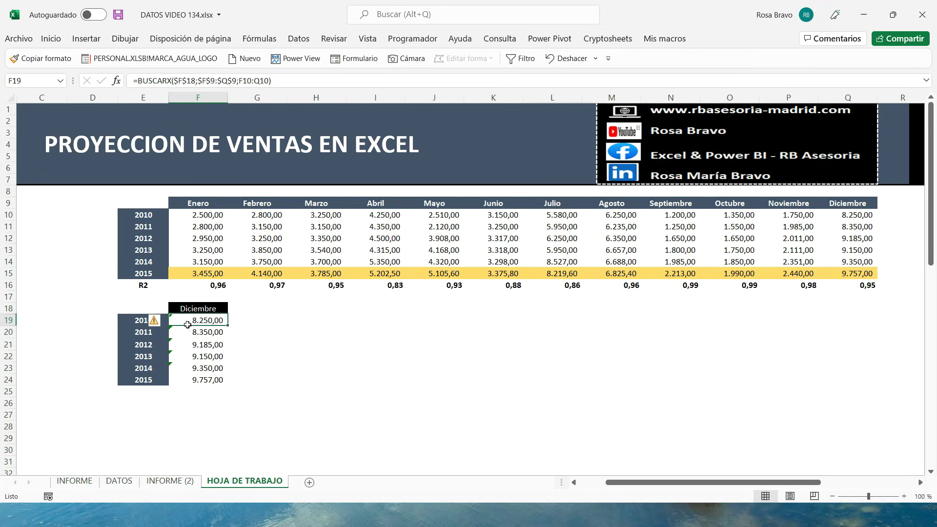
# Put borders on every F19:F24 cell and select E19:F24 for charting.
pyautogui.click(51, 39)
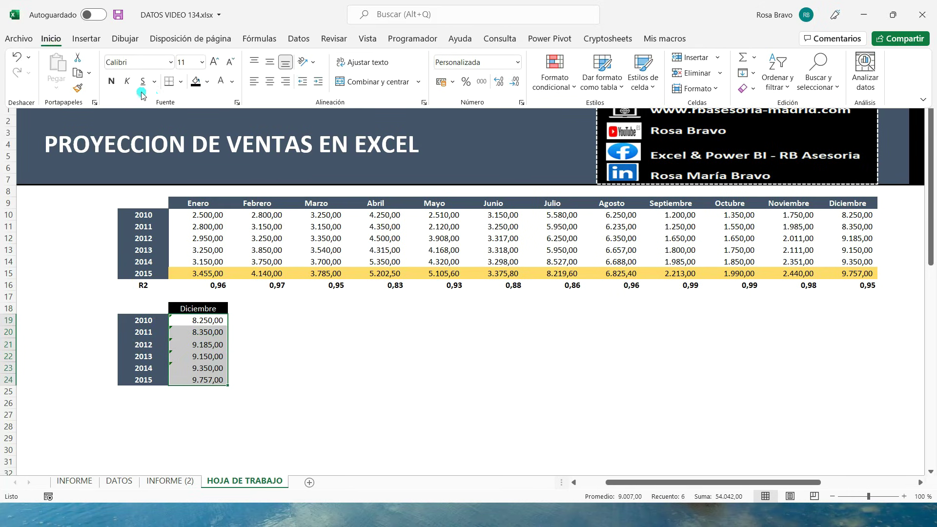
pyautogui.click(180, 82)
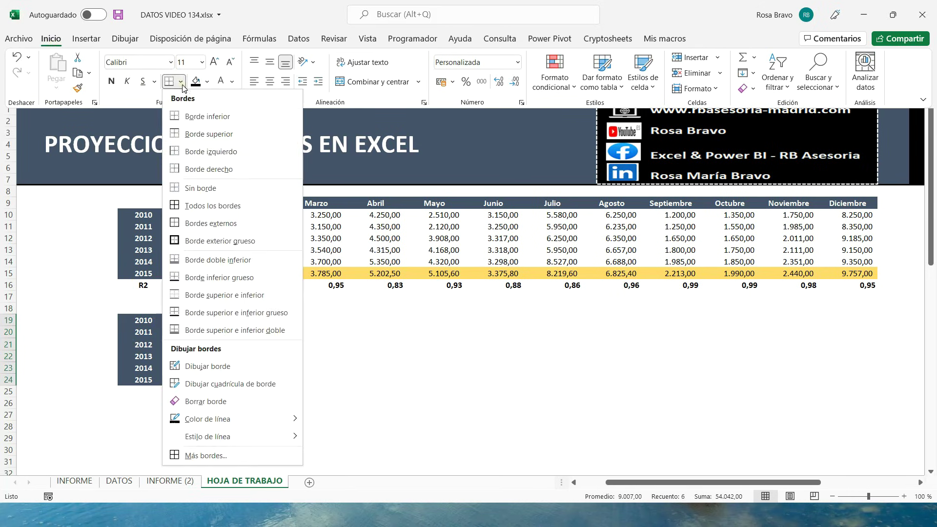
pyautogui.click(180, 206)
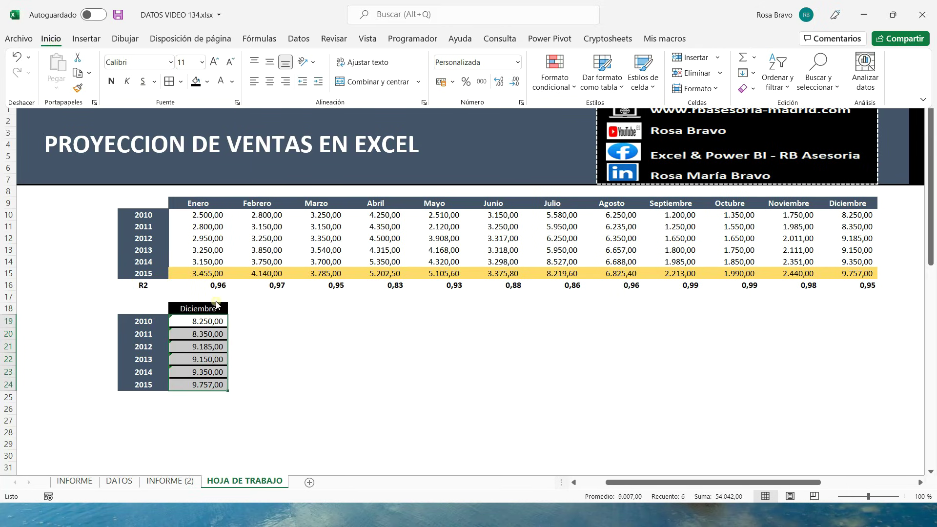
pyautogui.click(316, 321)
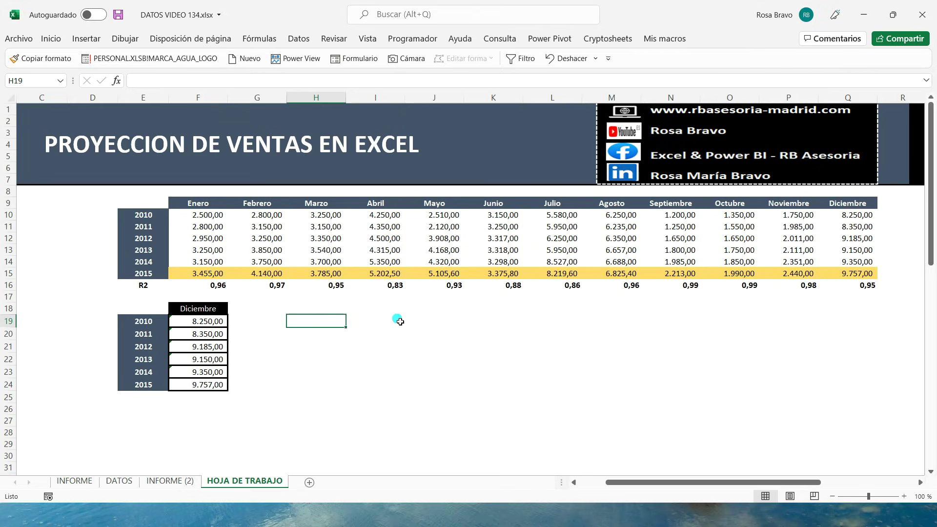
pyautogui.moveTo(145, 324); pyautogui.dragTo(209, 391)
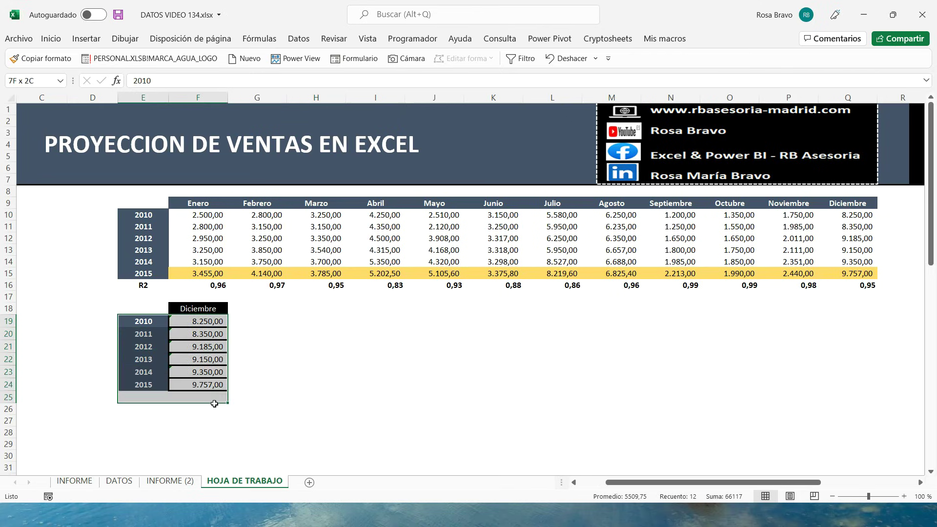
# Insert a 2D line chart and place it beside the Diciembre table.
pyautogui.click(86, 38)
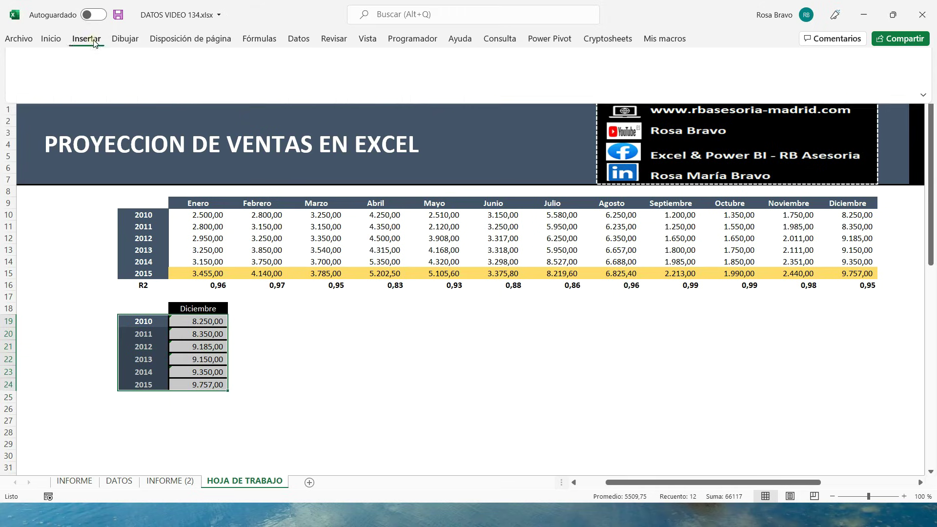
pyautogui.click(315, 68)
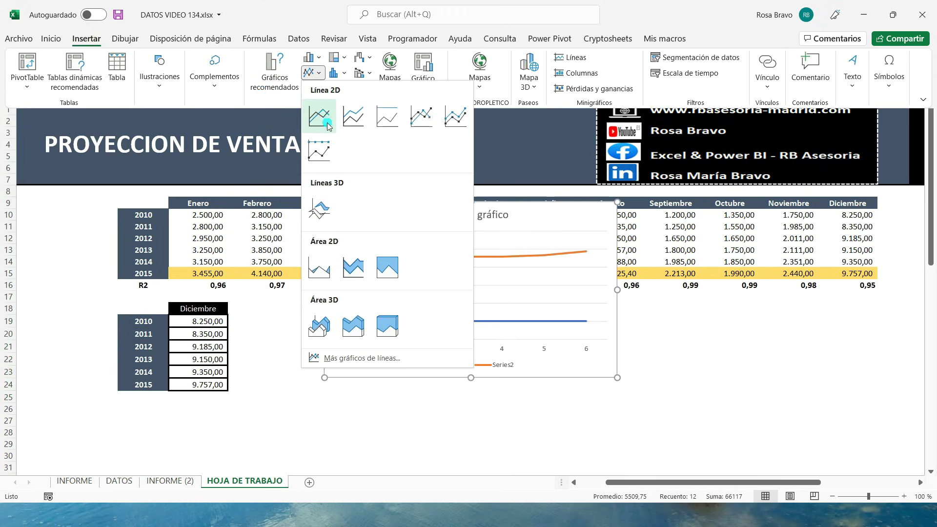
pyautogui.click(323, 121)
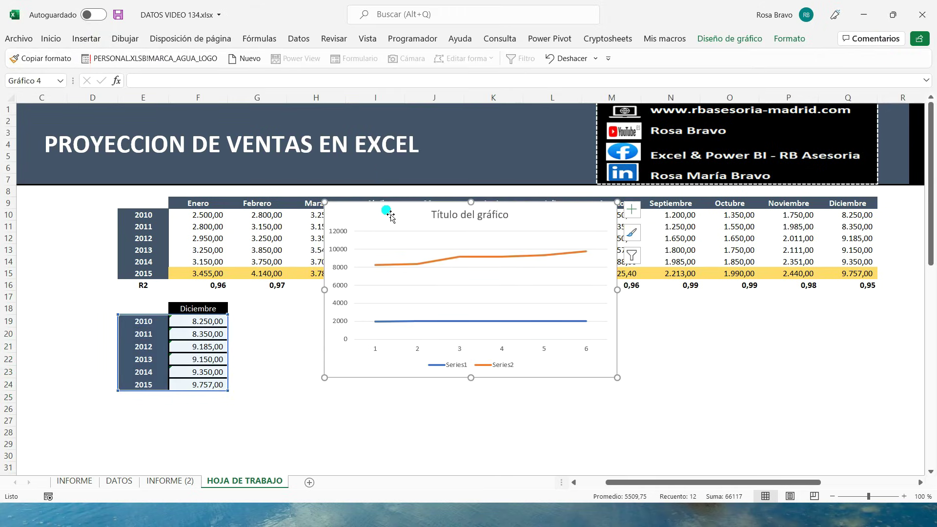
pyautogui.moveTo(386, 221)
pyautogui.mouseDown()
pyautogui.moveTo(361, 309)
pyautogui.moveTo(325, 317)
pyautogui.mouseUp()
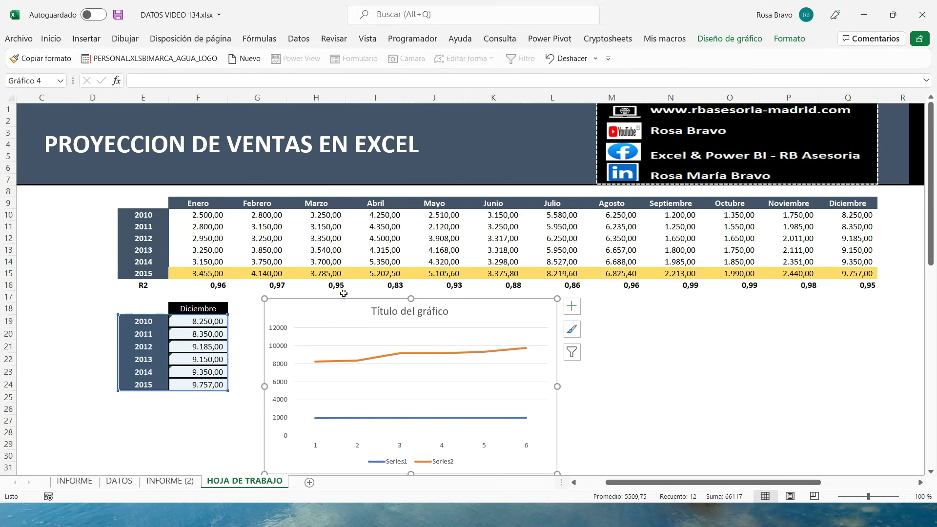
pyautogui.scroll(-2, 425, 244)
pyautogui.scroll(2, 428, 233)
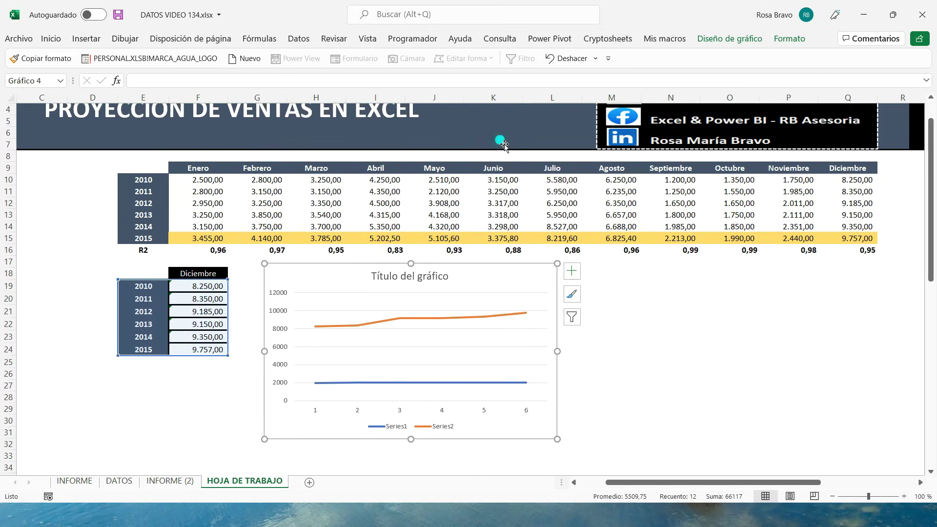
# Delete the chart title and the flat blue Series1 line.
pyautogui.click(436, 315)
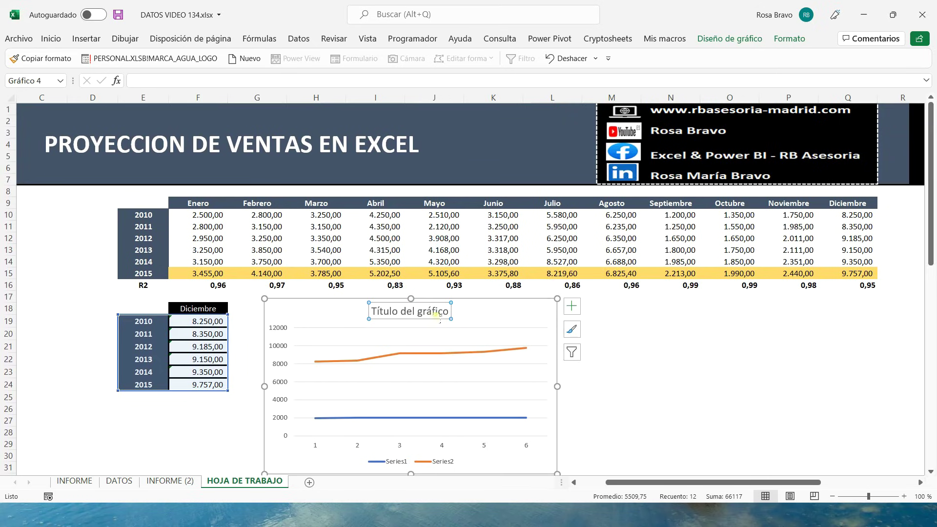
pyautogui.press('Delete')
pyautogui.click(447, 414)
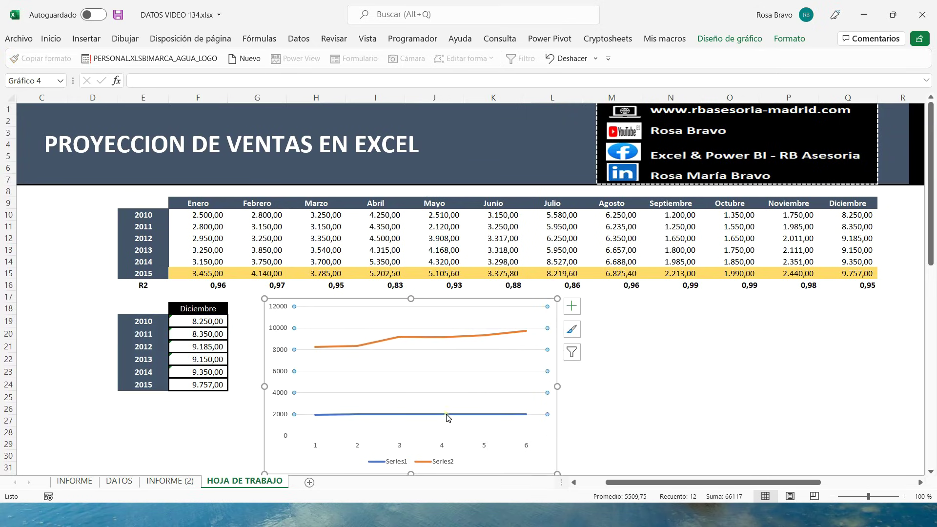
pyautogui.click(446, 414)
pyautogui.press('Delete')
pyautogui.click(349, 450)
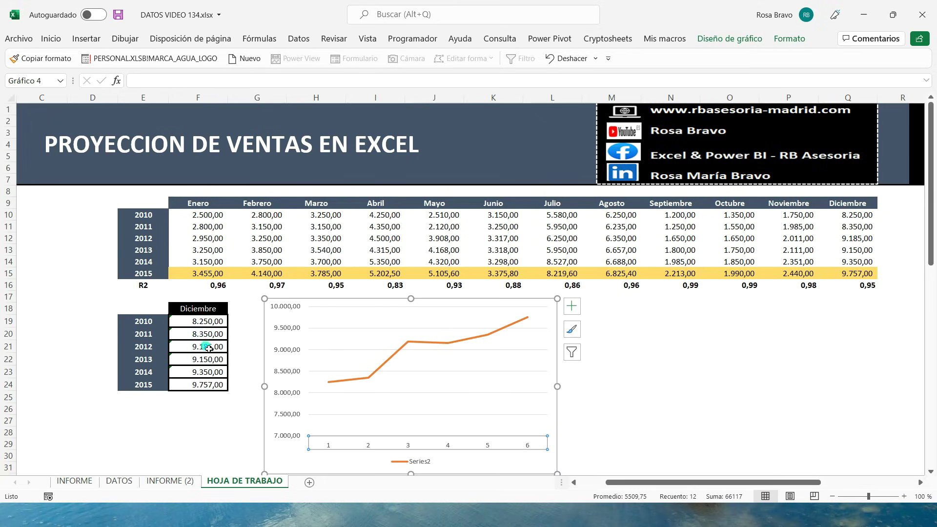
# Replace the chart's 1–6 axis labels with the years from E19:E24.
pyautogui.click(572, 352)
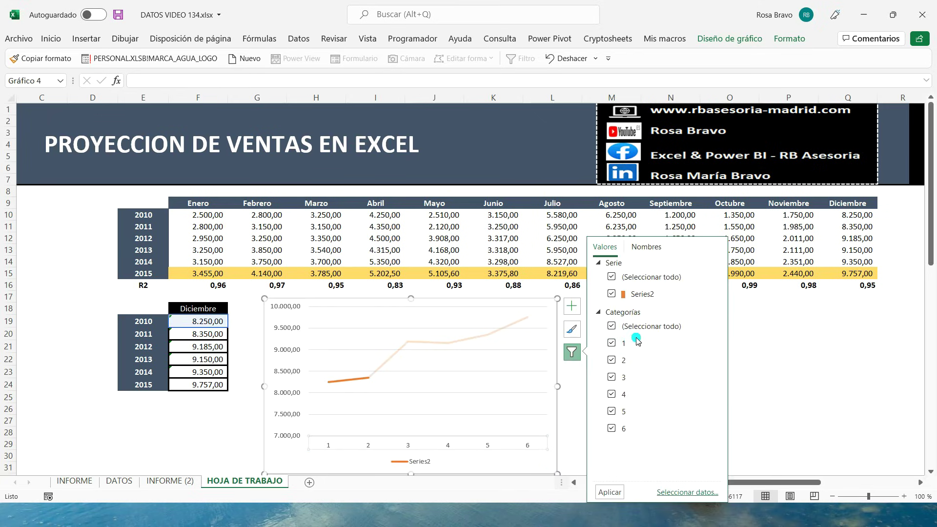
pyautogui.click(689, 492)
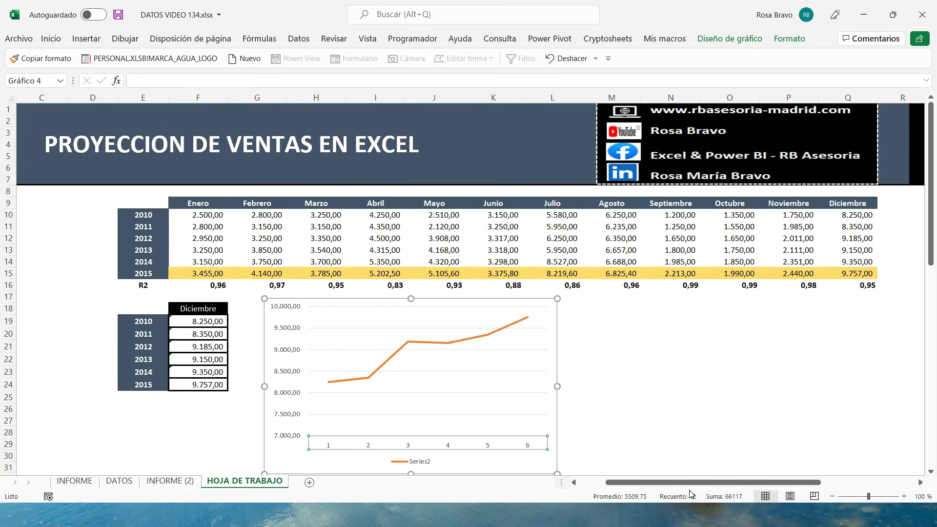
pyautogui.click(436, 391)
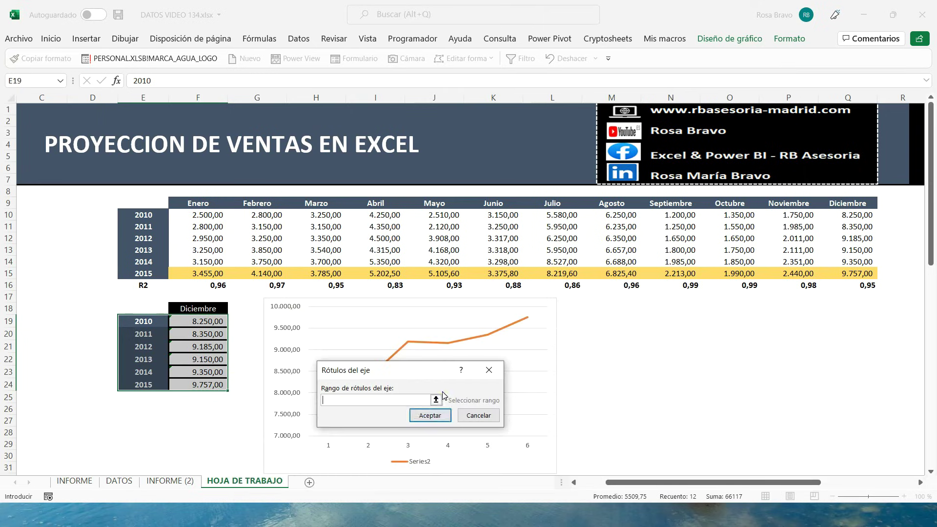
pyautogui.moveTo(388, 375); pyautogui.dragTo(473, 346)
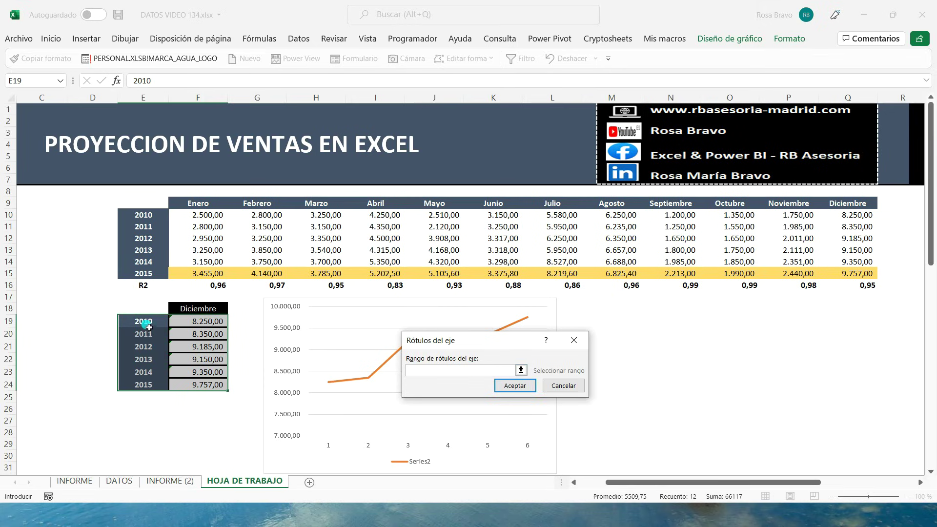
pyautogui.moveTo(146, 323); pyautogui.dragTo(152, 384)
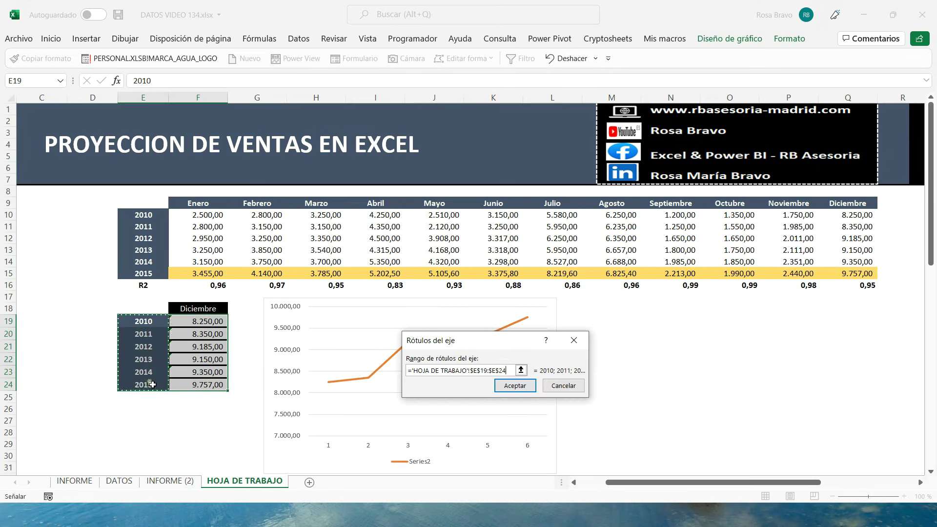
pyautogui.click(508, 386)
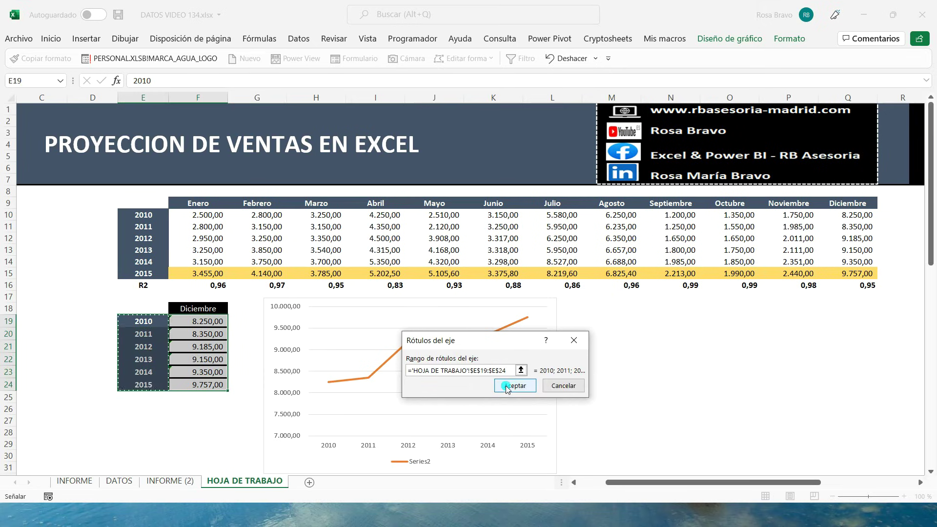
pyautogui.click(523, 485)
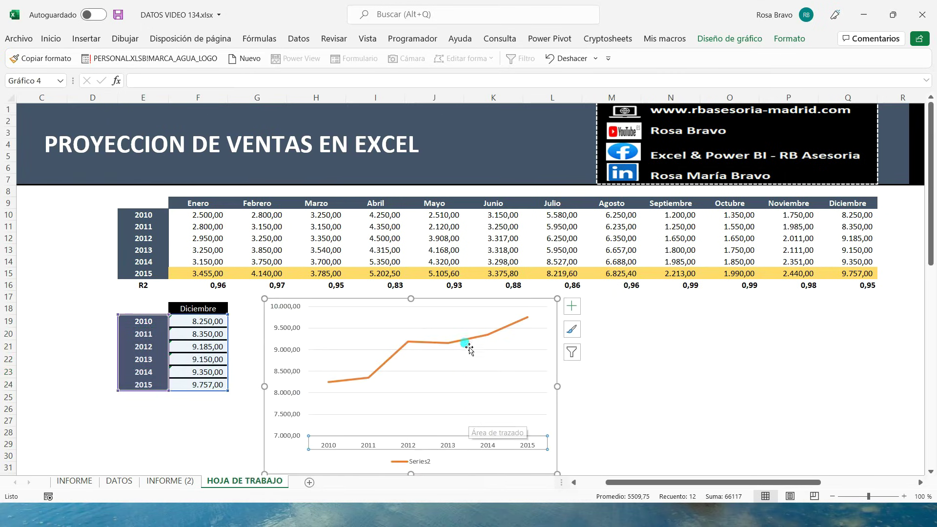
# Apply the dark grey chart style and delete the Series2 legend.
pyautogui.click(730, 38)
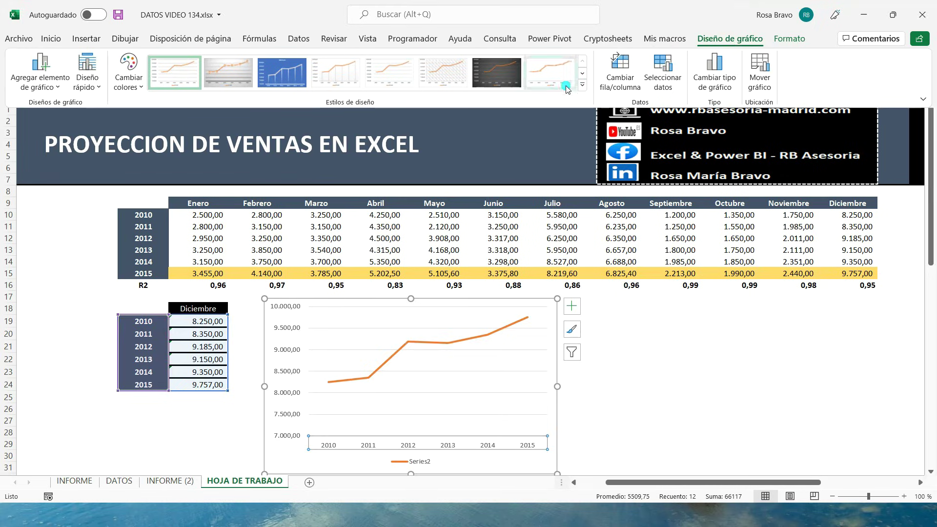
pyautogui.click(505, 77)
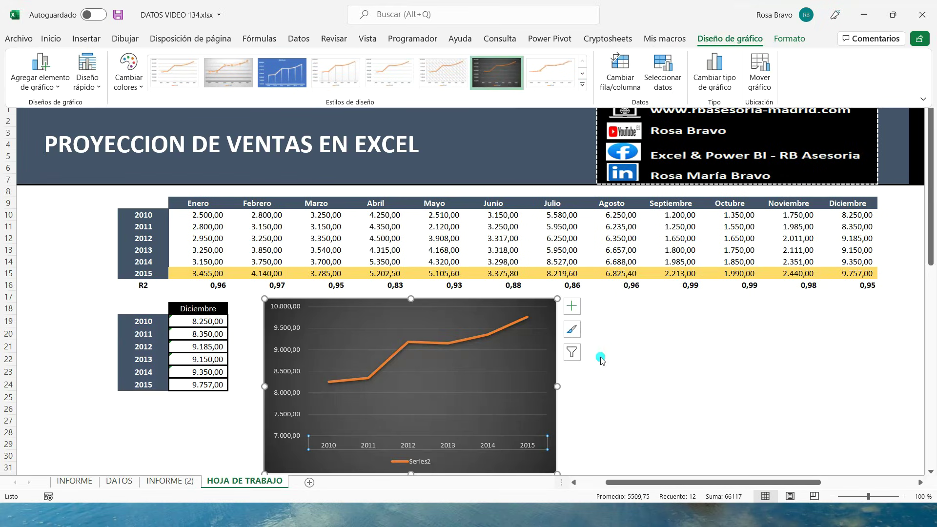
pyautogui.click(429, 463)
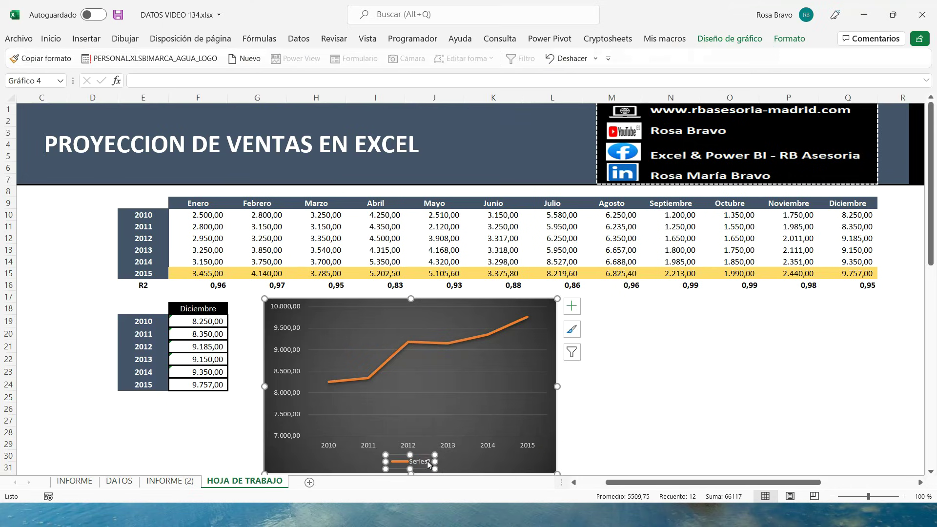
pyautogui.press('Delete')
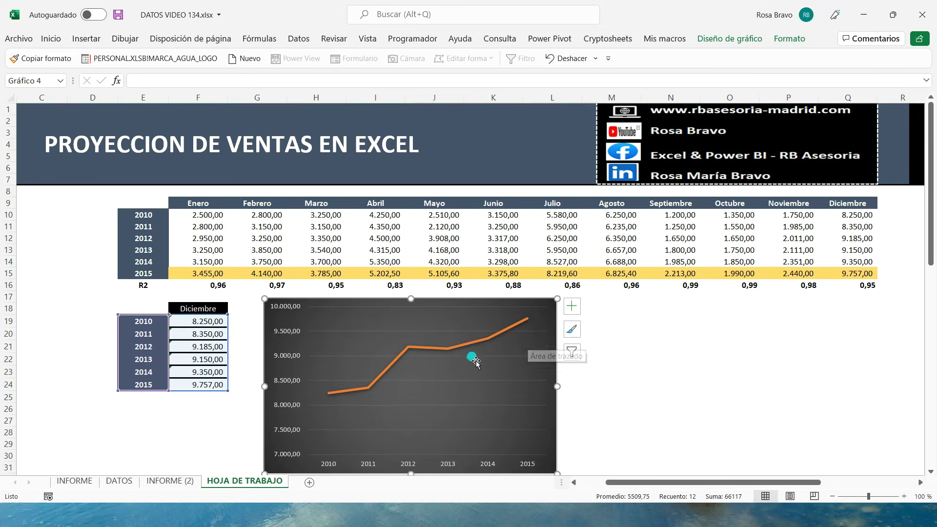
# Add a linear trendline through the orange Diciembre sales line and select it.
pyautogui.click(569, 307)
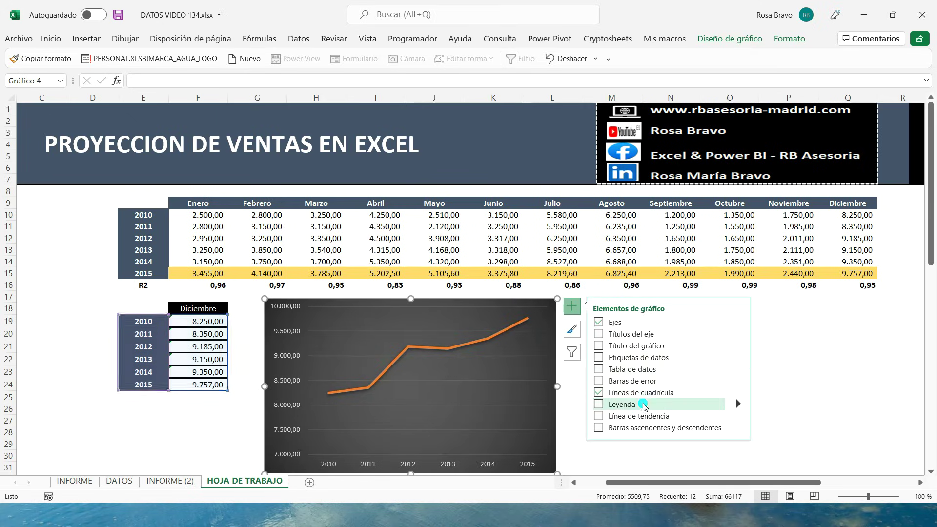
pyautogui.click(600, 416)
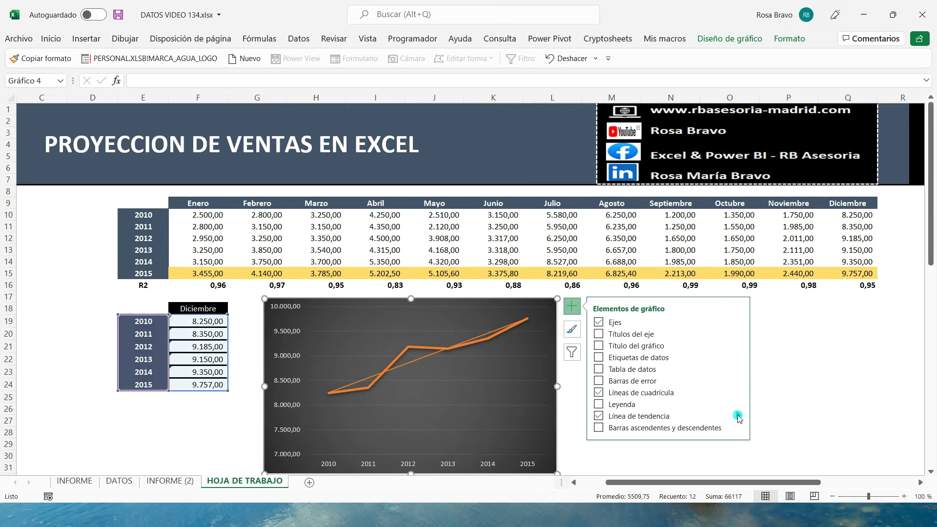
pyautogui.click(739, 417)
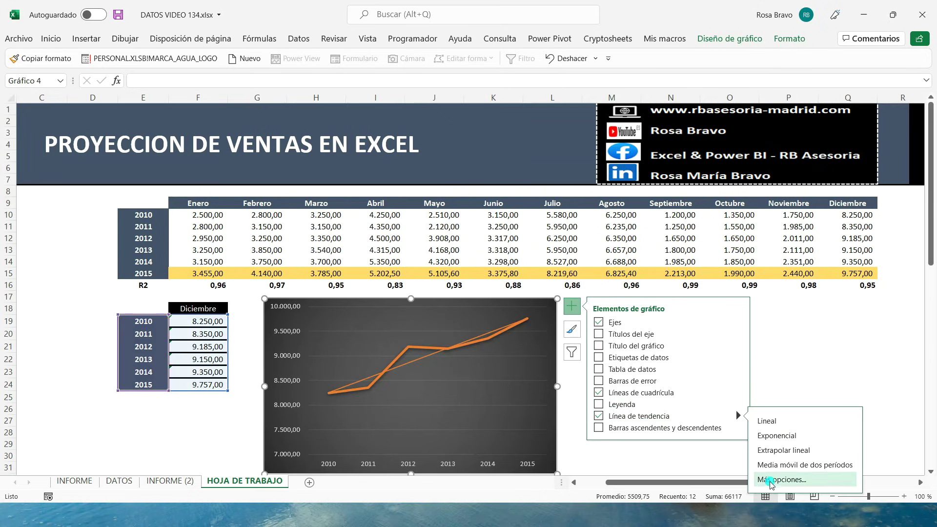
pyautogui.click(485, 332)
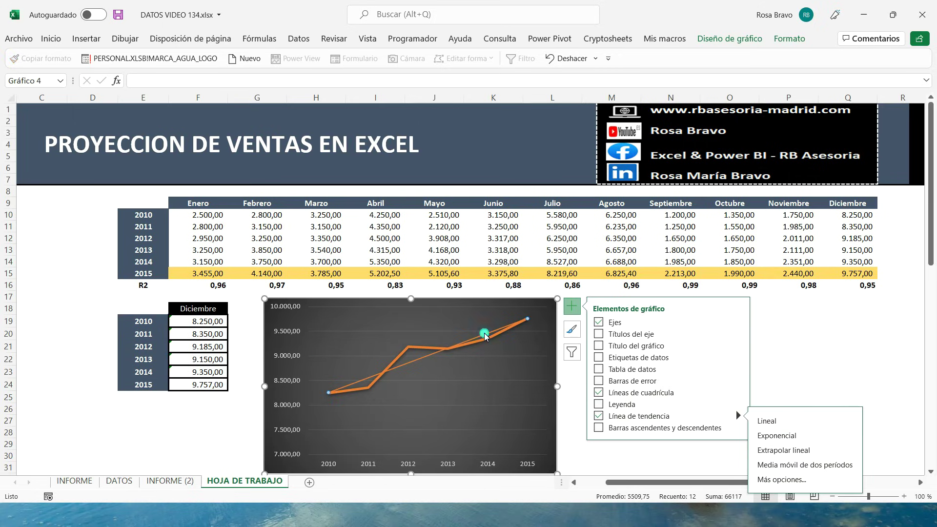
# Change the trendline outline to light grey, then deselect the chart.
pyautogui.rightClick(484, 336)
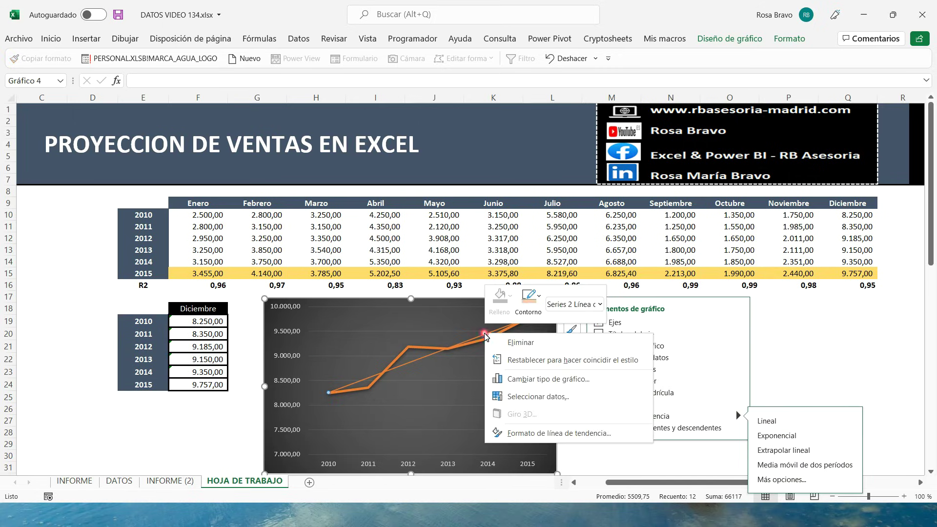
pyautogui.click(541, 298)
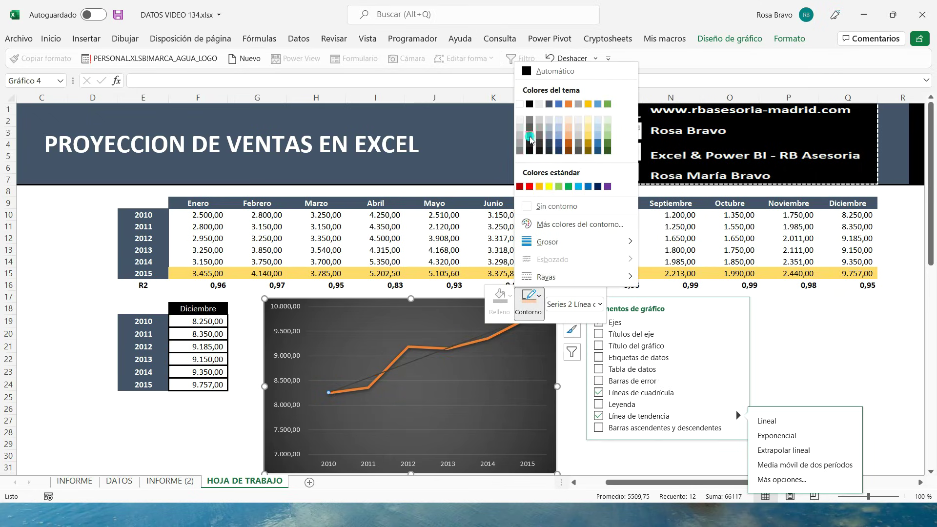
pyautogui.click(520, 127)
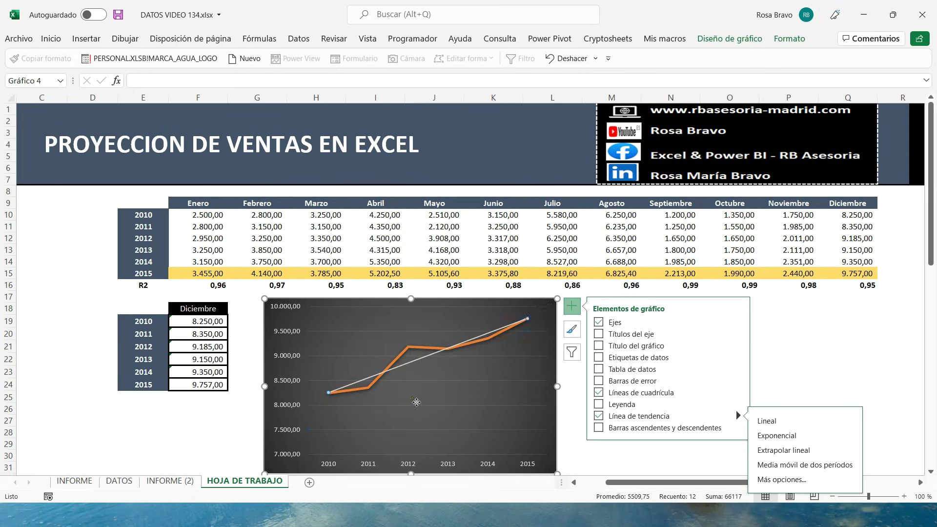
pyautogui.click(414, 400)
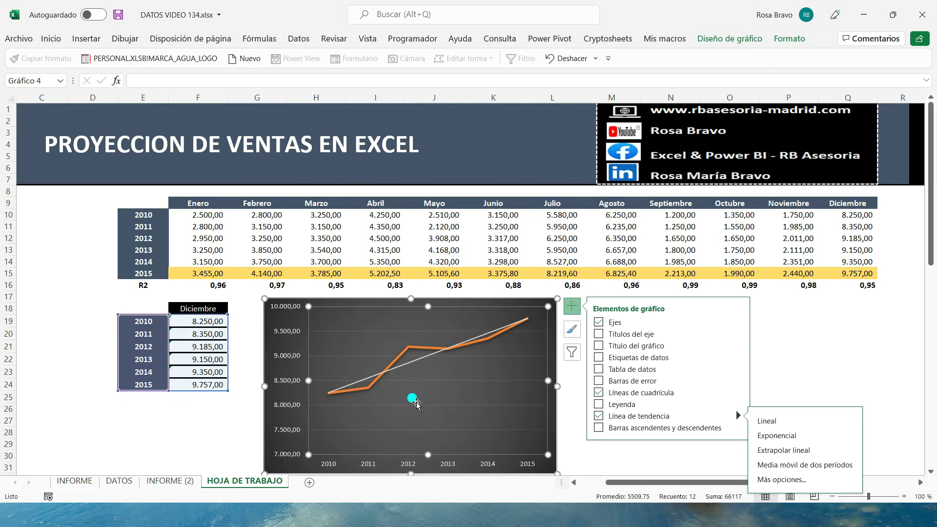
pyautogui.click(830, 320)
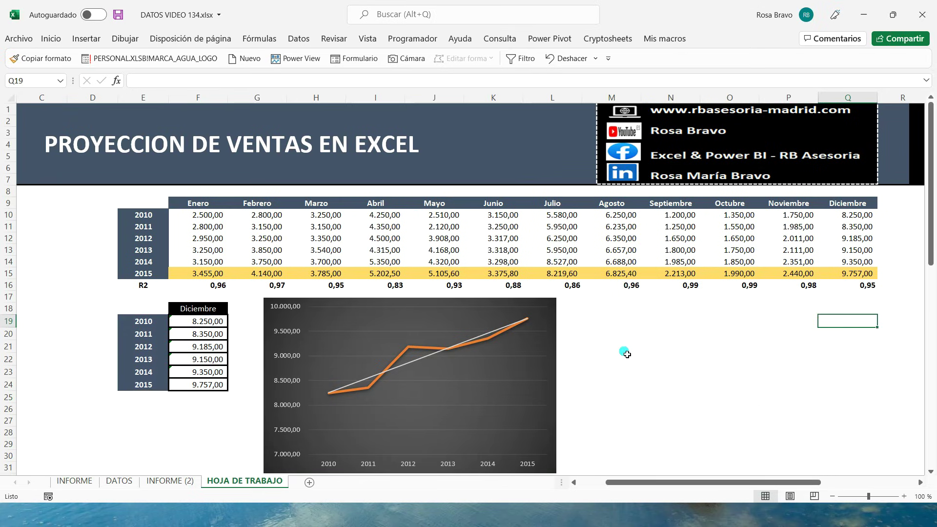
# Try Agosto and Octubre in the F18 month dropdown, then settle on Diciembre.
pyautogui.click(207, 310)
pyautogui.click(234, 308)
pyautogui.click(213, 343)
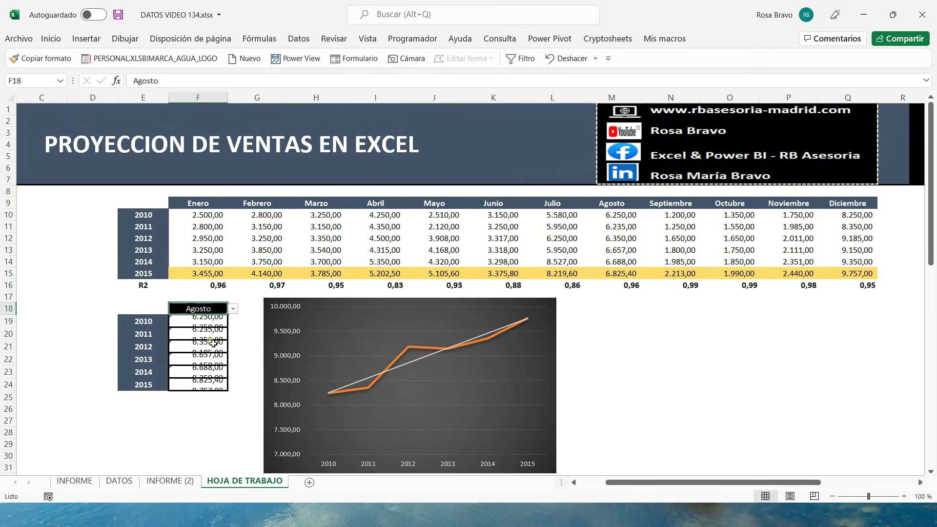
pyautogui.click(233, 308)
pyautogui.click(209, 361)
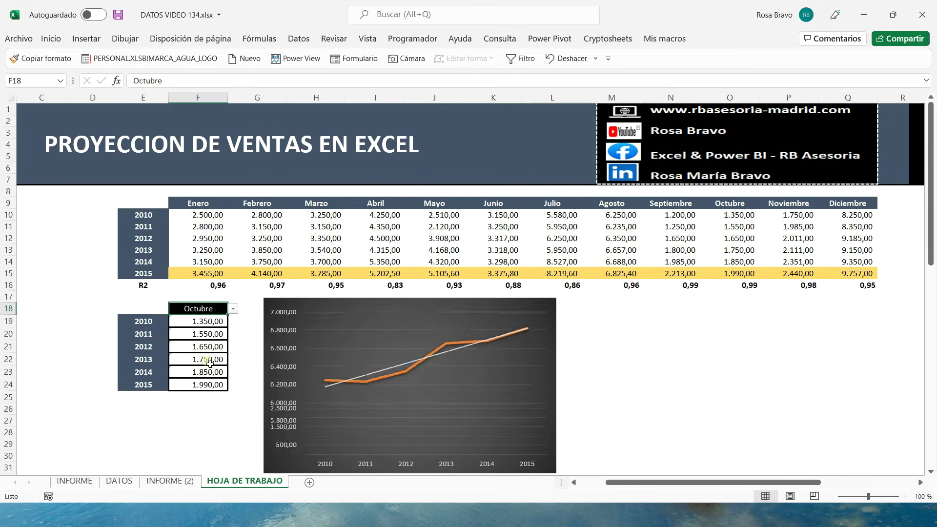
pyautogui.hotkey('ctrl', 'z')
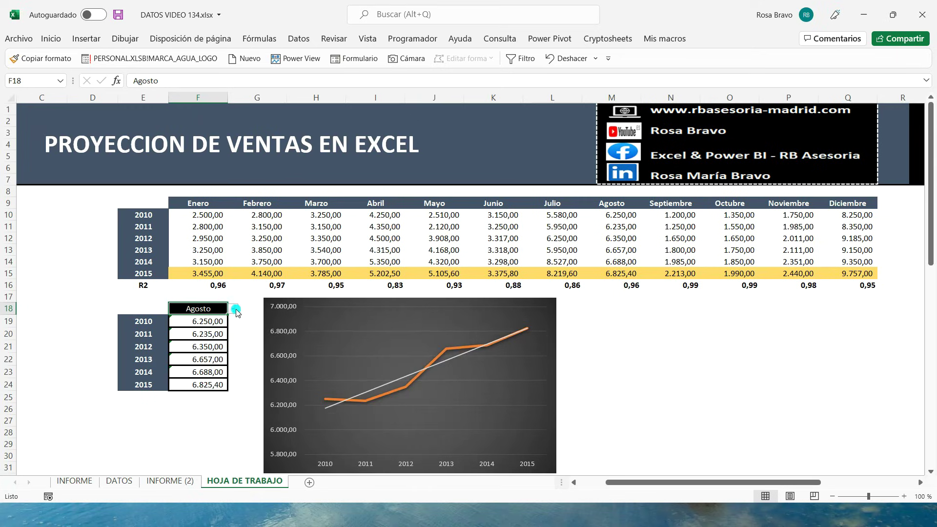
pyautogui.click(233, 309)
pyautogui.click(195, 361)
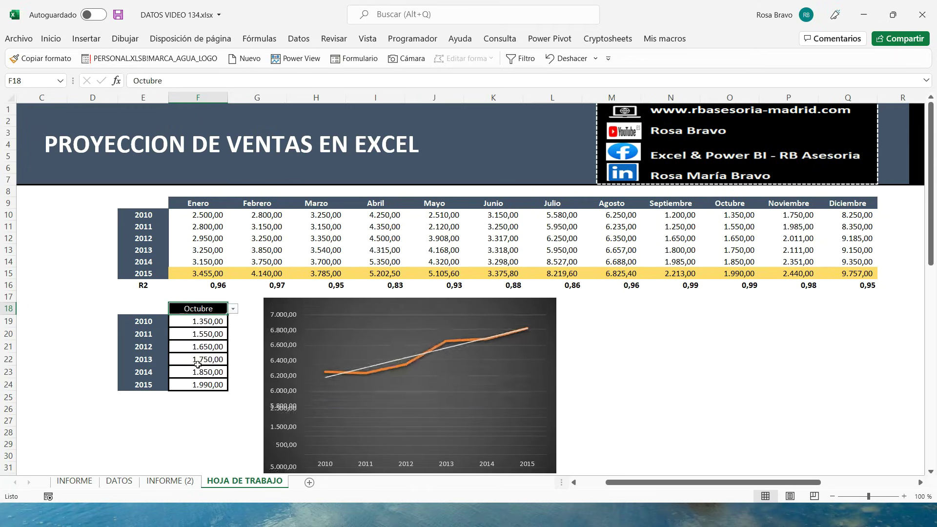
pyautogui.click(233, 310)
pyautogui.click(206, 380)
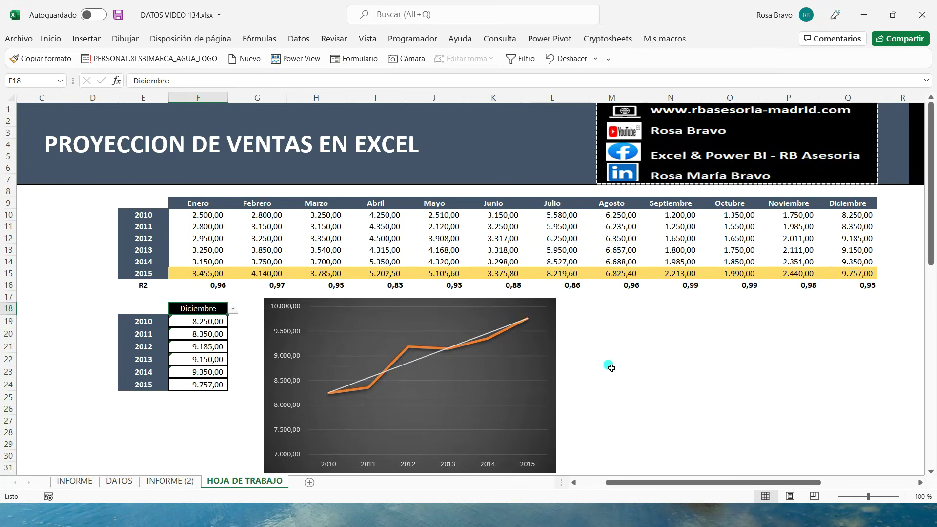
pyautogui.click(564, 386)
# Widen the chart to the right and open the trendline's Formato de línea de tendencia settings.
pyautogui.click(549, 390)
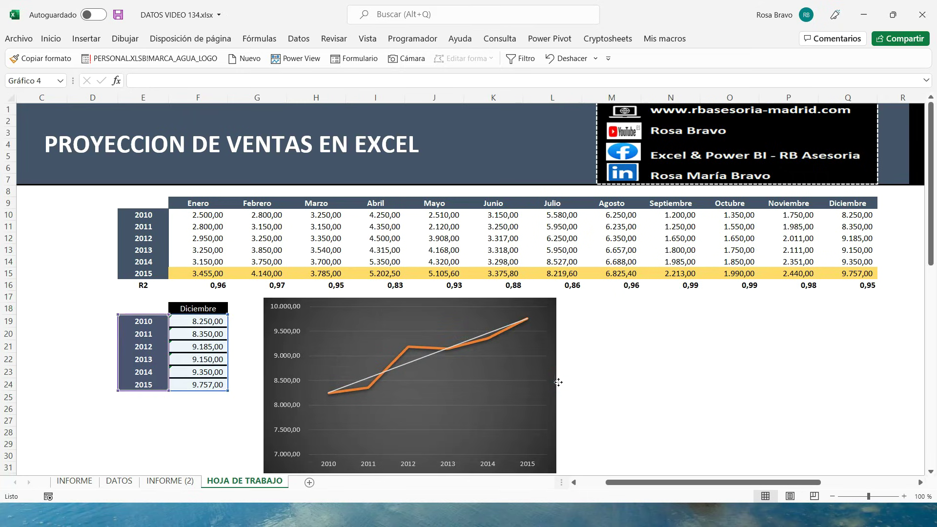
pyautogui.moveTo(556, 386); pyautogui.dragTo(617, 388)
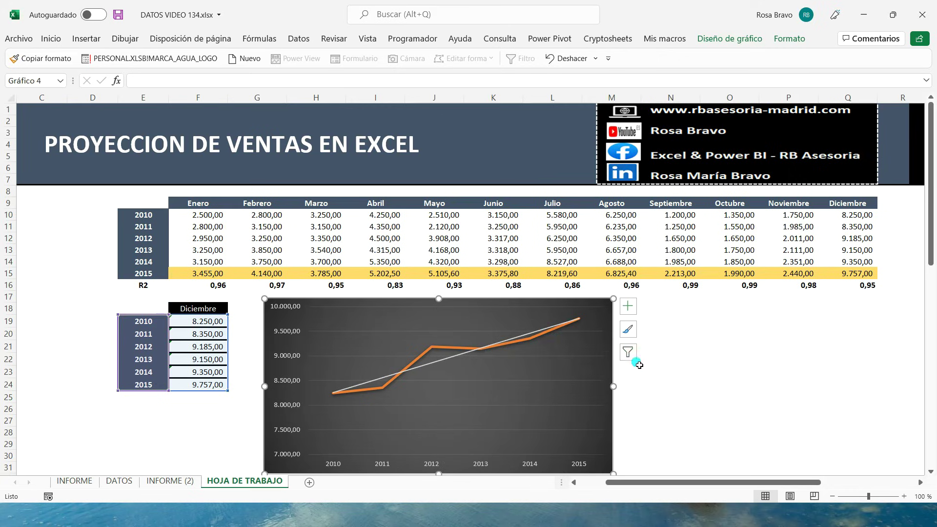
pyautogui.click(576, 321)
pyautogui.rightClick(576, 322)
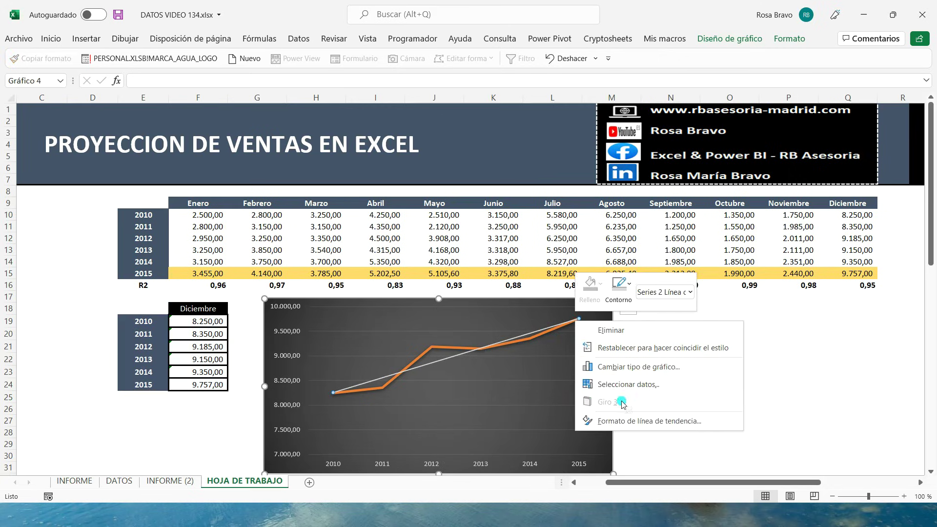
pyautogui.click(607, 418)
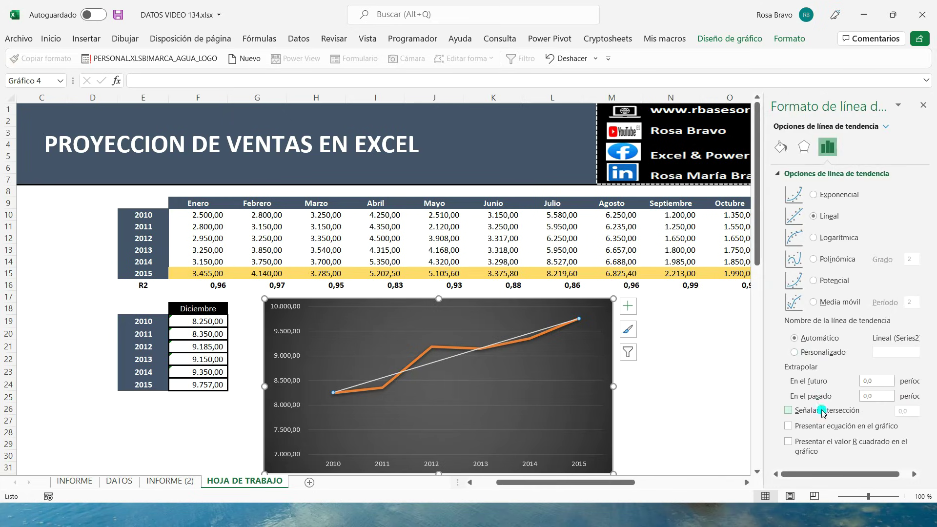
# Show R² = 0,9067 and drag the equation label to the chart's lower right.
pyautogui.click(788, 442)
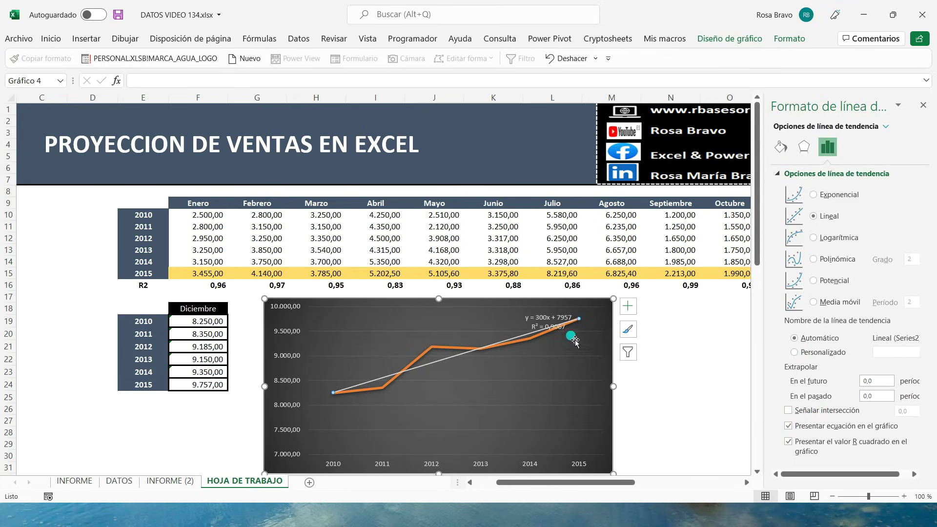
pyautogui.click(563, 322)
pyautogui.moveTo(560, 316); pyautogui.dragTo(564, 319)
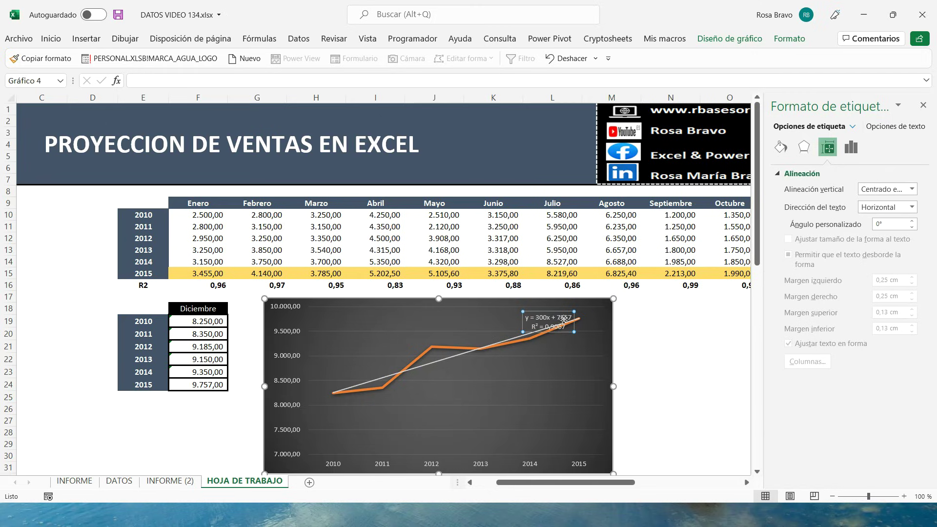
pyautogui.moveTo(583, 382); pyautogui.dragTo(582, 381)
pyautogui.click(575, 376)
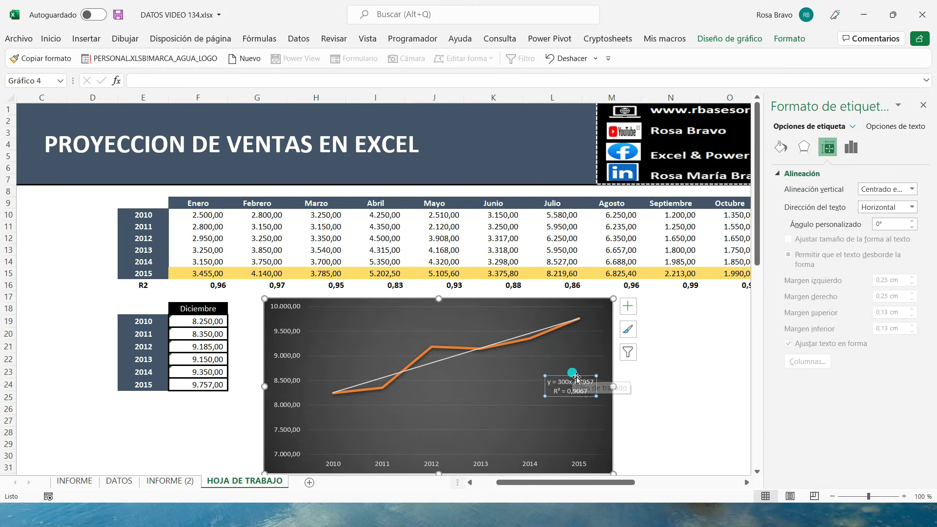
pyautogui.moveTo(577, 379)
pyautogui.mouseDown()
pyautogui.moveTo(576, 404)
pyautogui.moveTo(557, 416)
pyautogui.mouseUp()
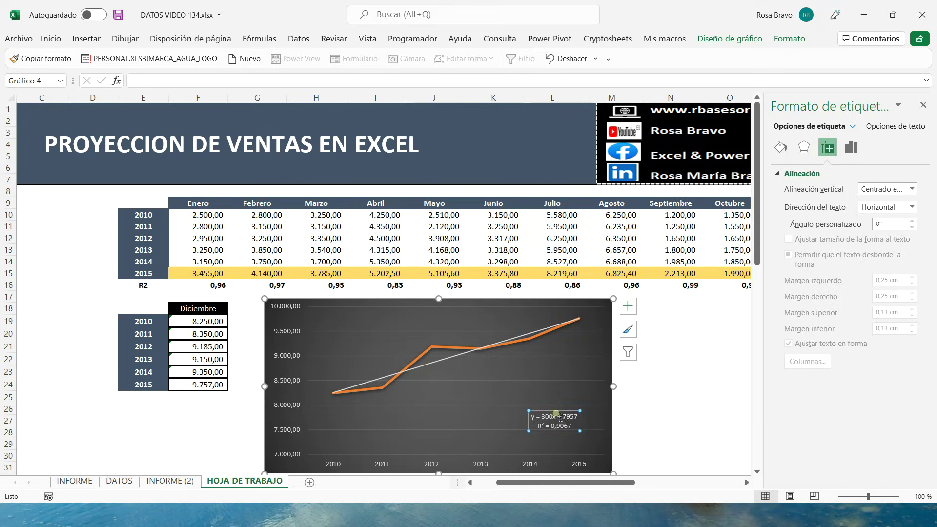
pyautogui.click(567, 417)
# Extrapolate the trendline 2 periods forward, extending the value axis to 12.000,00.
pyautogui.click(545, 426)
pyautogui.write('2')
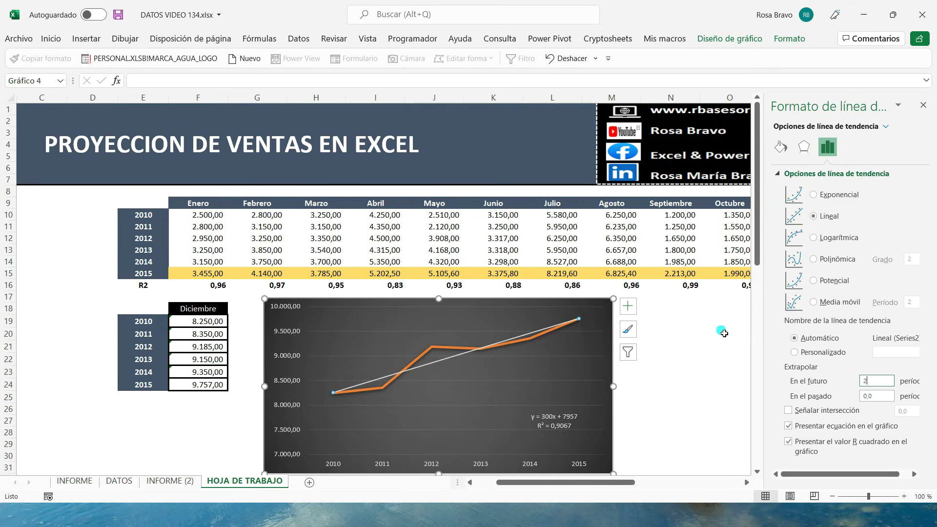
pyautogui.click(708, 347)
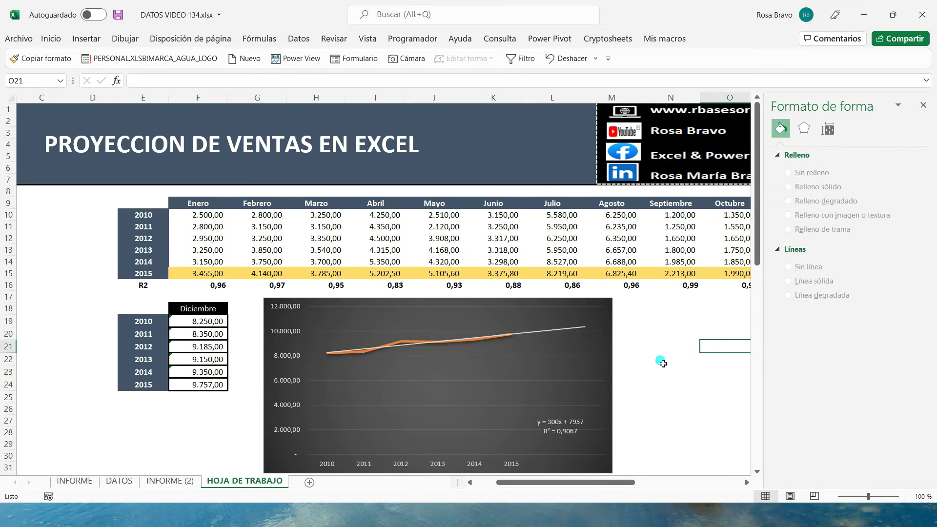
# Cycle the F18 month through Enero, Febrero, Marzo, Abril and Mayo to watch the chart update.
pyautogui.click(205, 311)
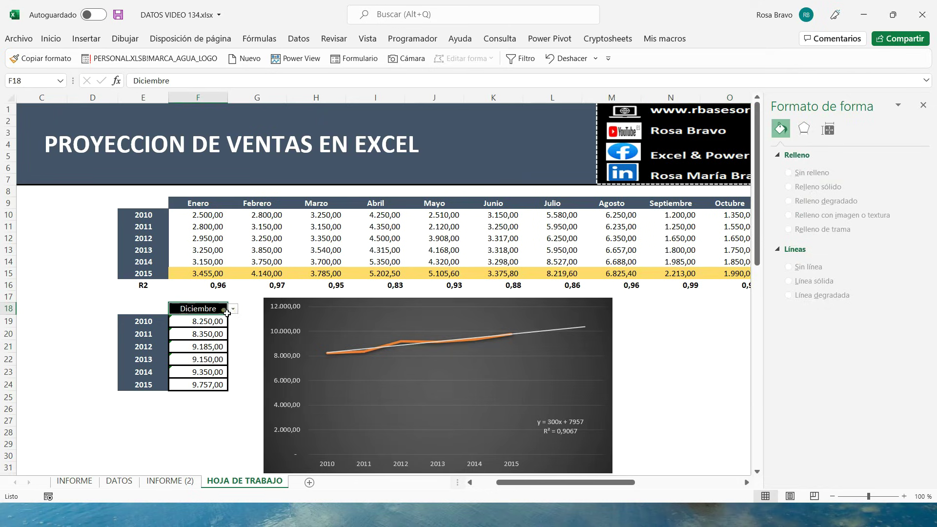
pyautogui.click(234, 308)
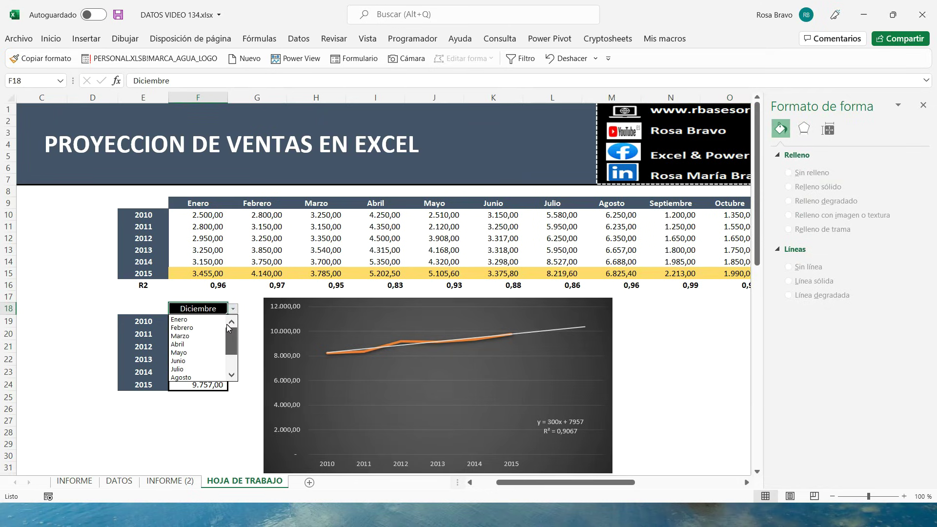
pyautogui.click(211, 320)
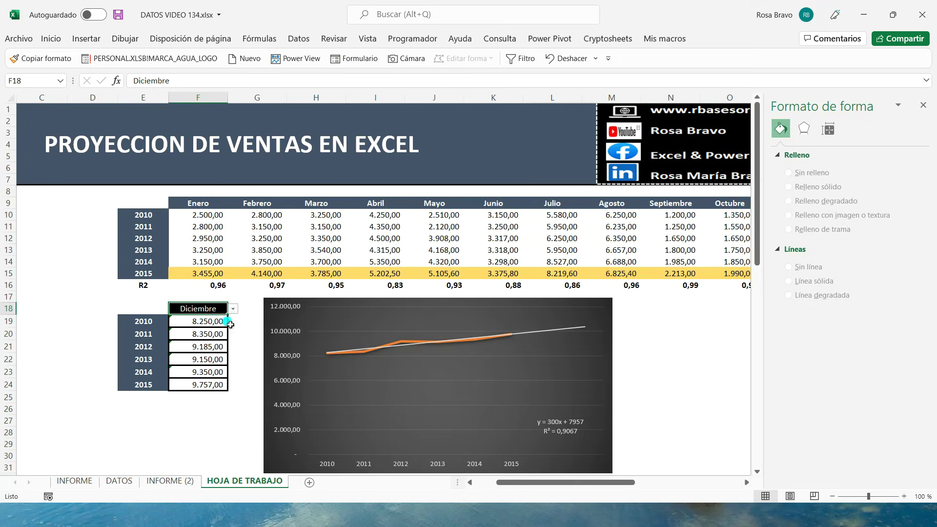
pyautogui.click(234, 309)
pyautogui.scroll(2, 232, 352)
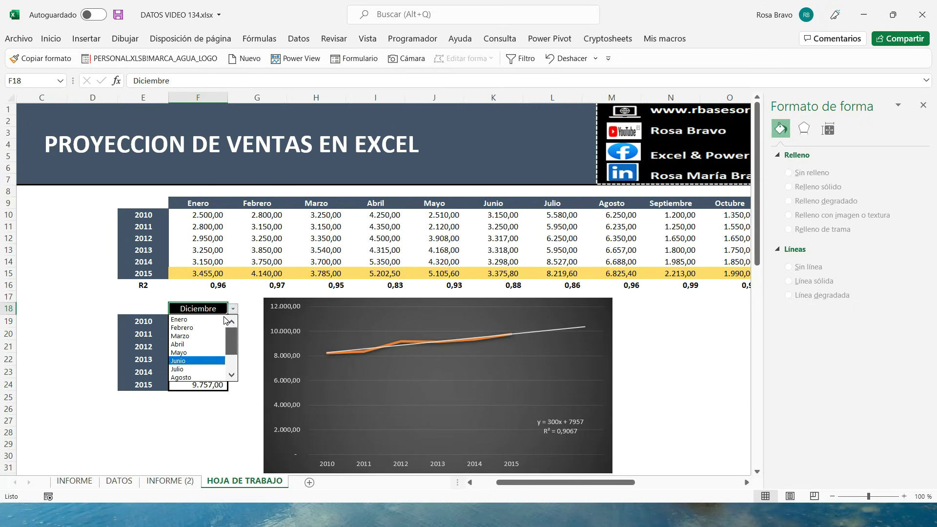
pyautogui.click(217, 320)
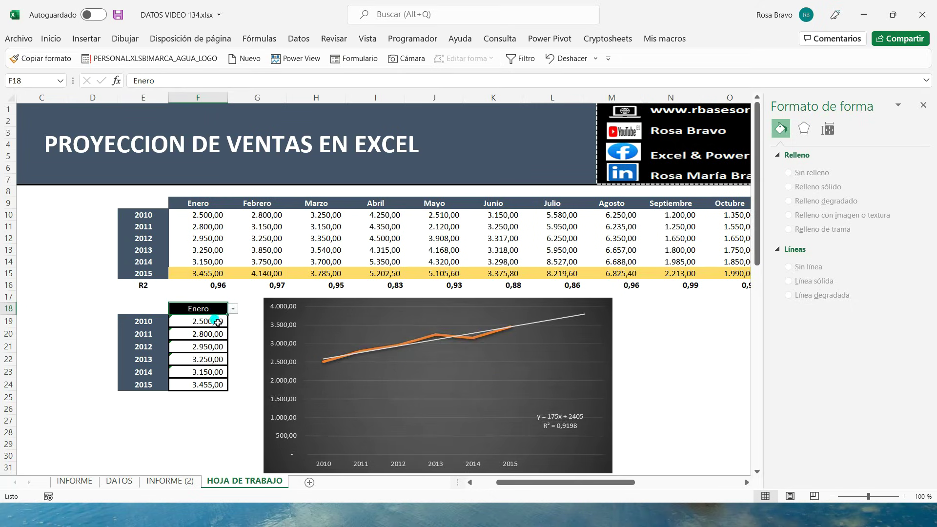
pyautogui.click(233, 309)
pyautogui.click(214, 328)
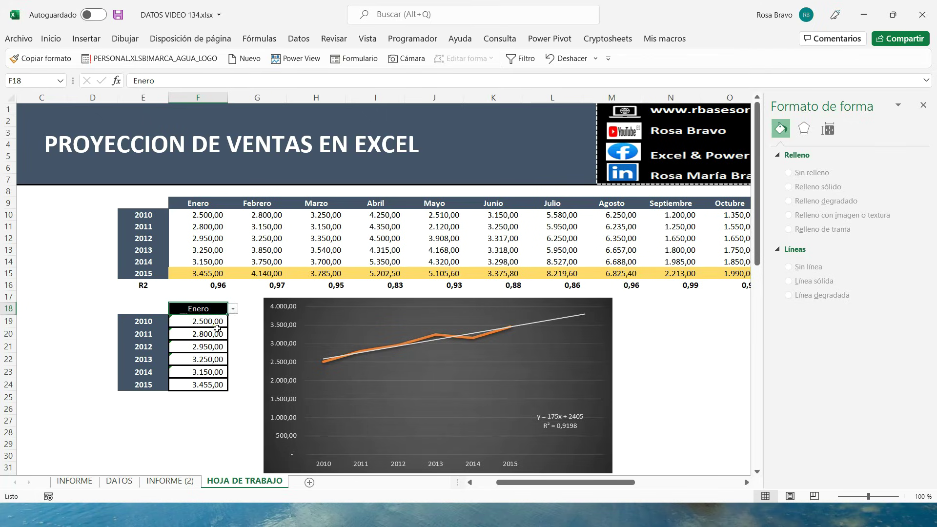
pyautogui.click(234, 310)
pyautogui.click(206, 328)
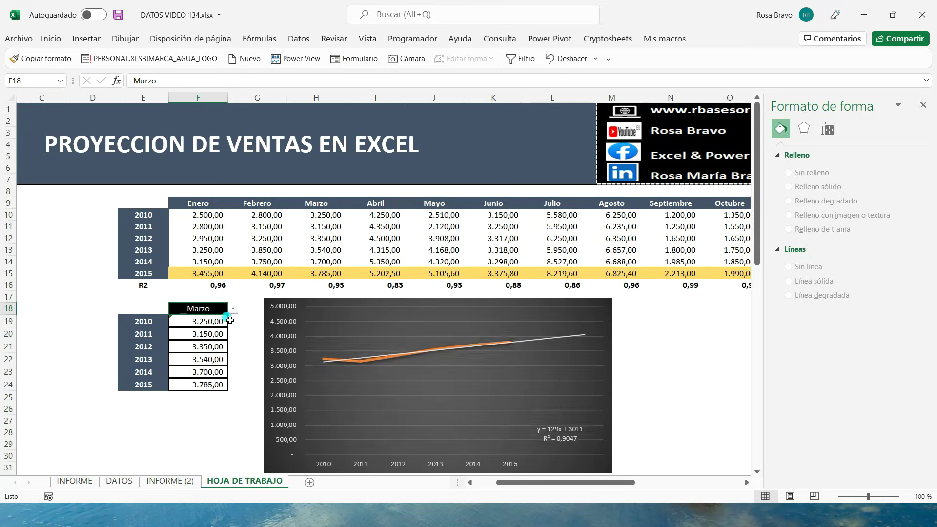
pyautogui.click(233, 308)
pyautogui.click(205, 329)
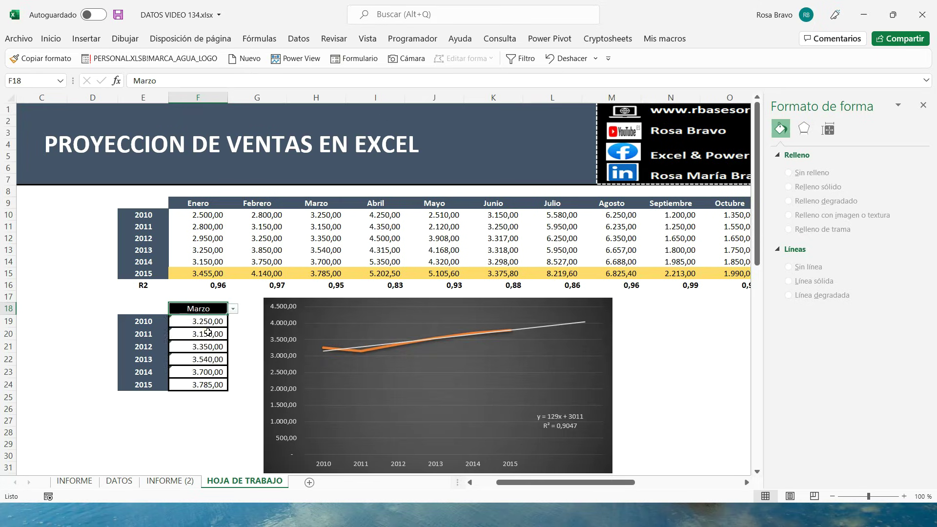
pyautogui.click(232, 309)
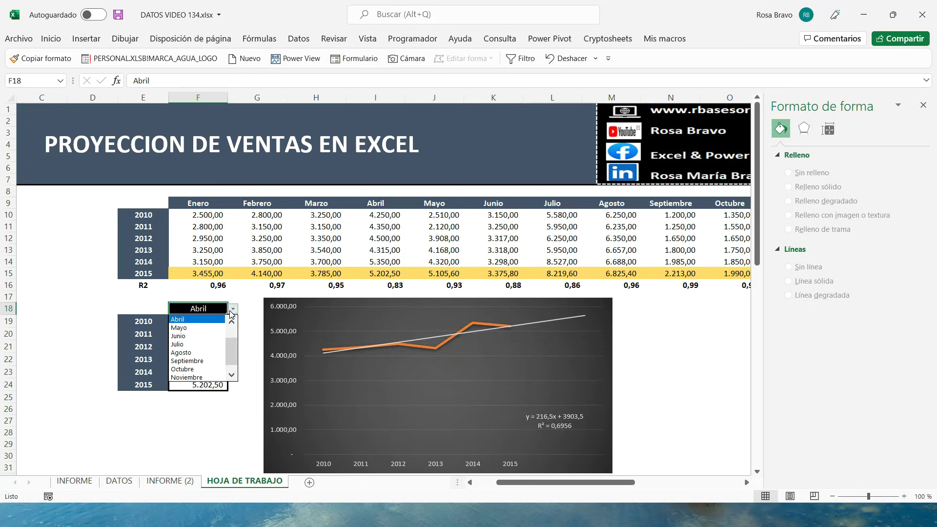
pyautogui.click(203, 328)
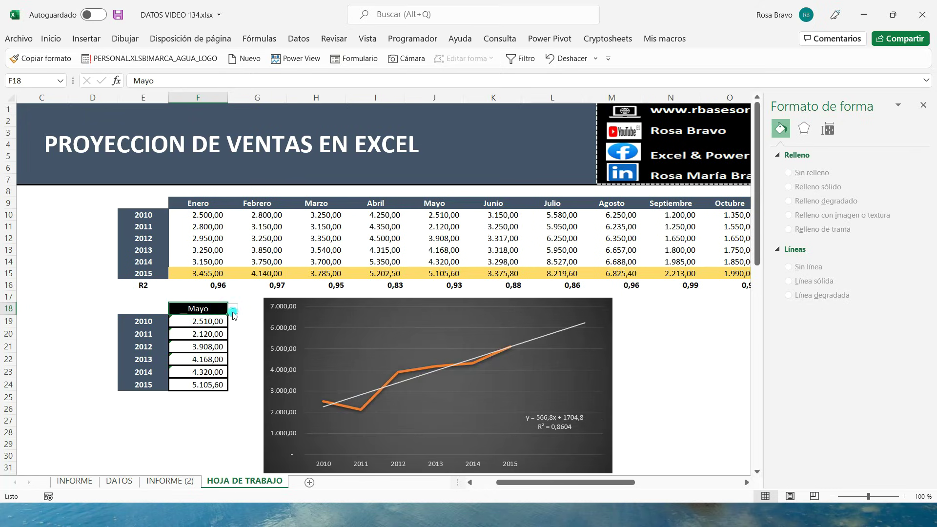
# Set F18 to Agosto, close the formatting pane, and move the logo further right.
pyautogui.click(233, 310)
pyautogui.click(209, 344)
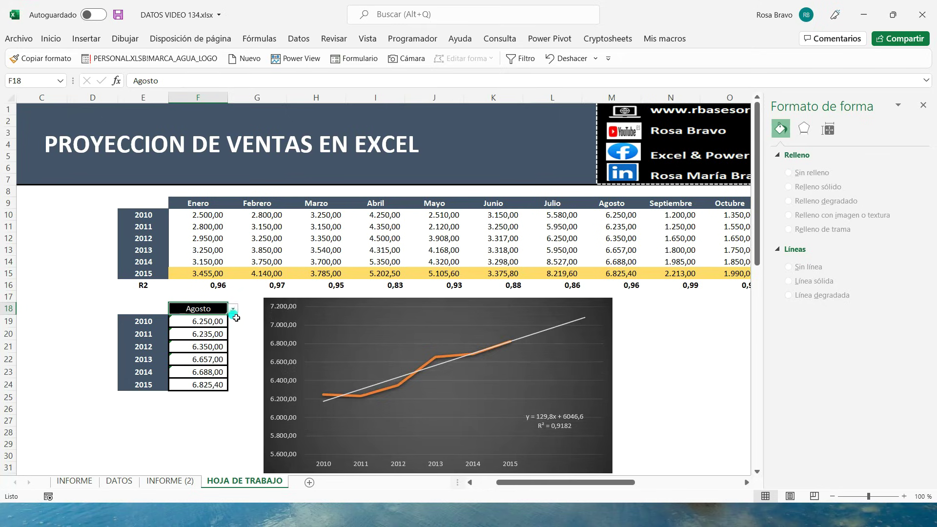
pyautogui.click(923, 104)
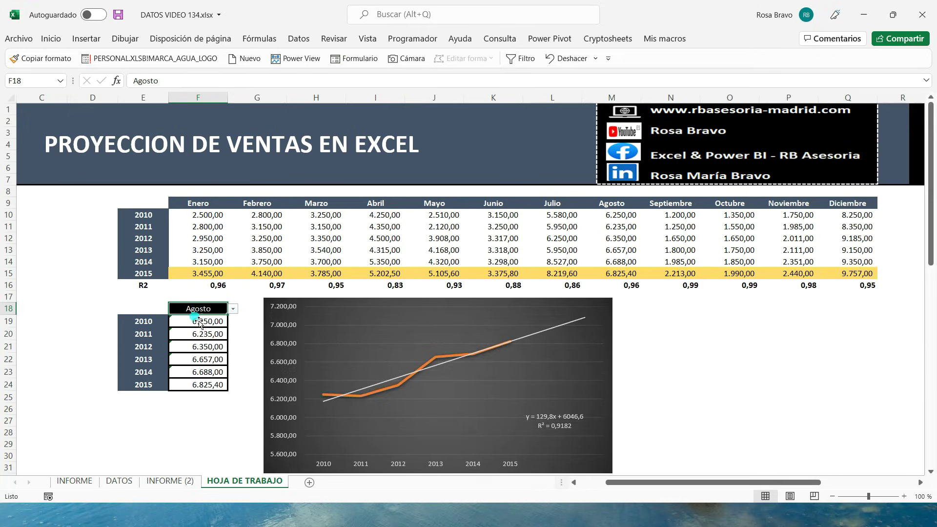
pyautogui.moveTo(791, 125); pyautogui.dragTo(837, 127)
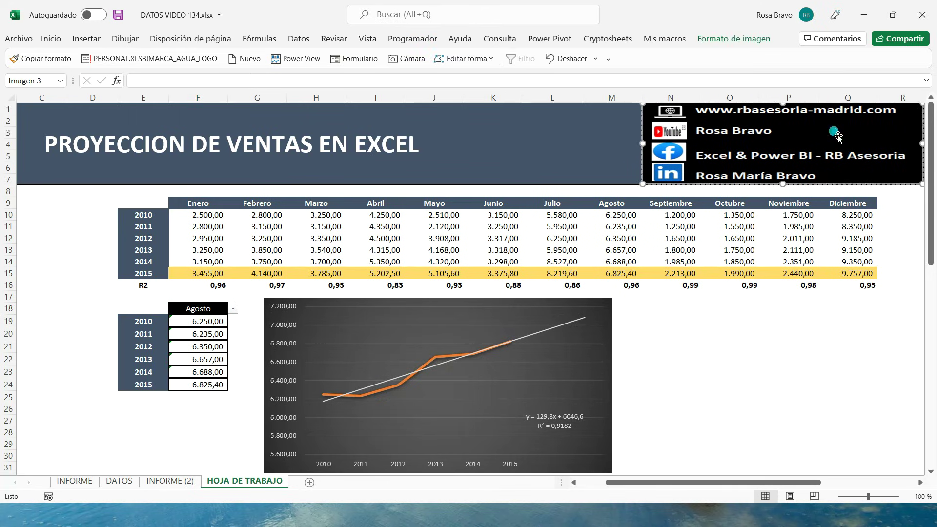